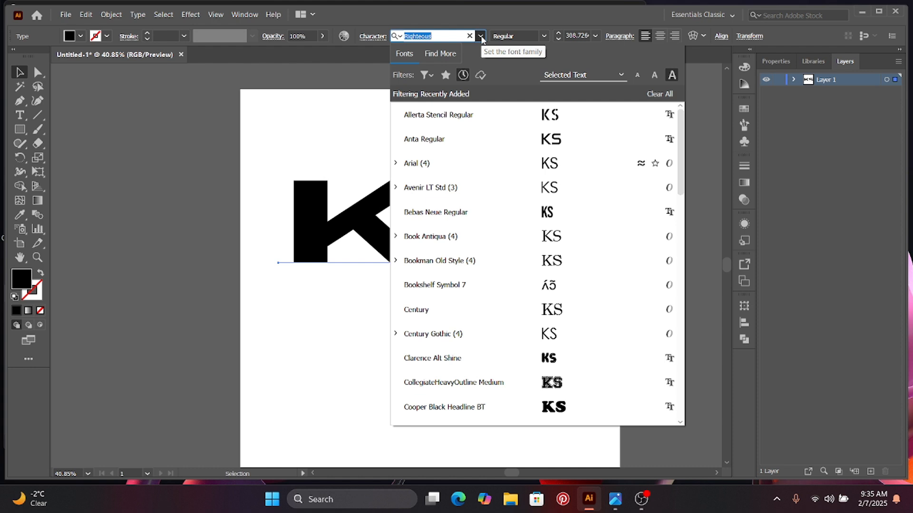
Apply the Righteous font to the KS text and move it down to about the middle of the artboard.
{"action": "key", "text": "Return"}
{"action": "left_click", "coordinate": [192, 173]}
{"action": "left_click_drag", "start_coordinate": [370, 219], "coordinate": [379, 266]}
Expand the object and fill of the KS text into editable outlines.
{"action": "left_click", "coordinate": [111, 14]}
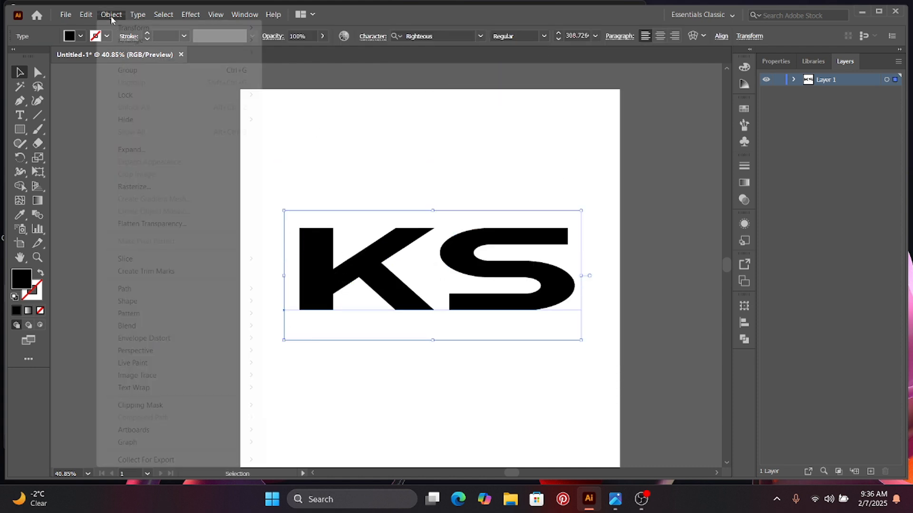
{"action": "left_click", "coordinate": [142, 151]}
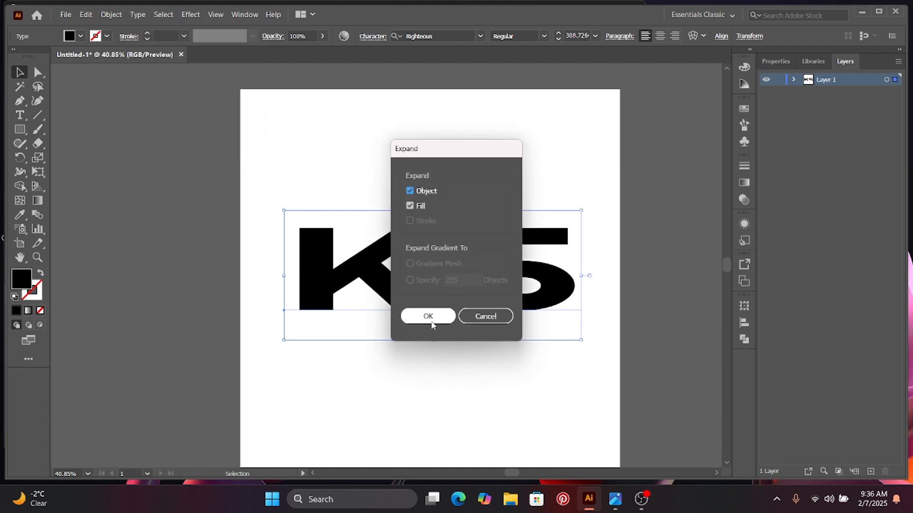
{"action": "left_click", "coordinate": [430, 317]}
{"action": "left_click", "coordinate": [273, 248]}
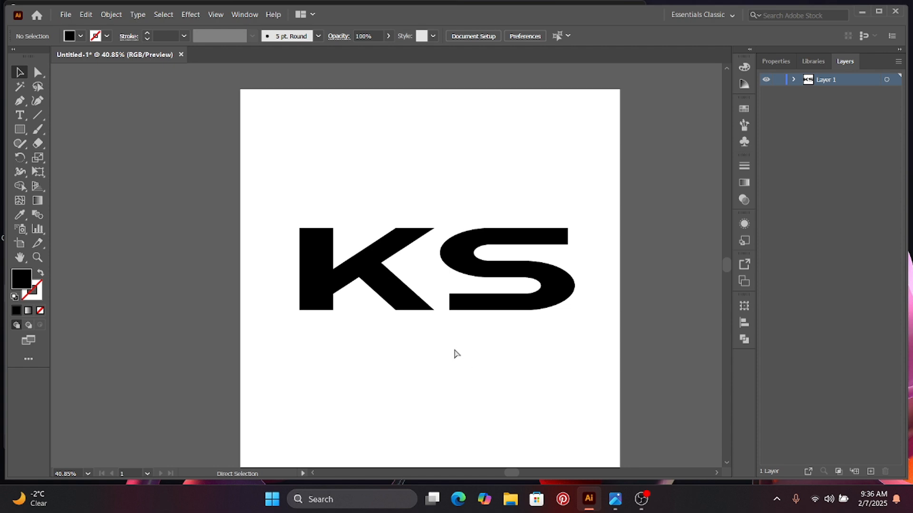
Ungroup the expanded KS outlines into separate letters.
{"action": "key", "text": "ctrl+plus"}
{"action": "left_click", "coordinate": [465, 261]}
{"action": "right_click", "coordinate": [396, 235]}
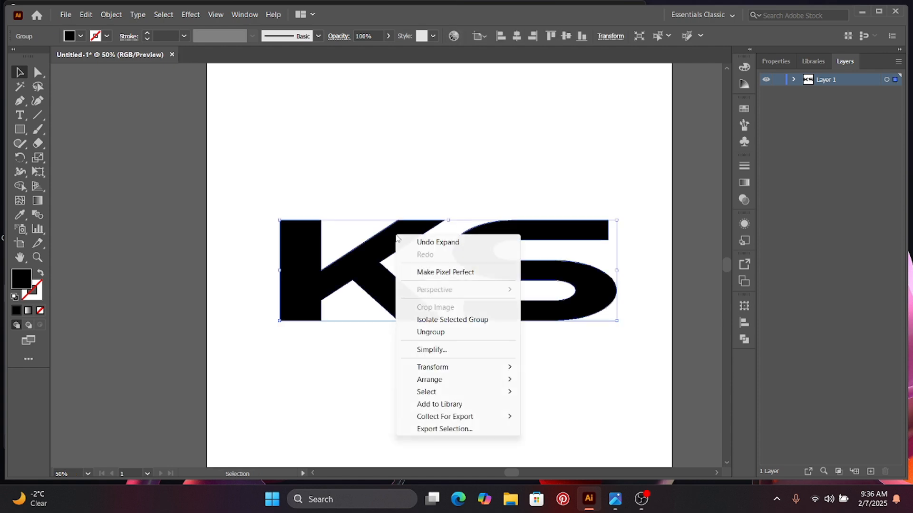
{"action": "left_click", "coordinate": [431, 332]}
{"action": "left_click", "coordinate": [377, 255]}
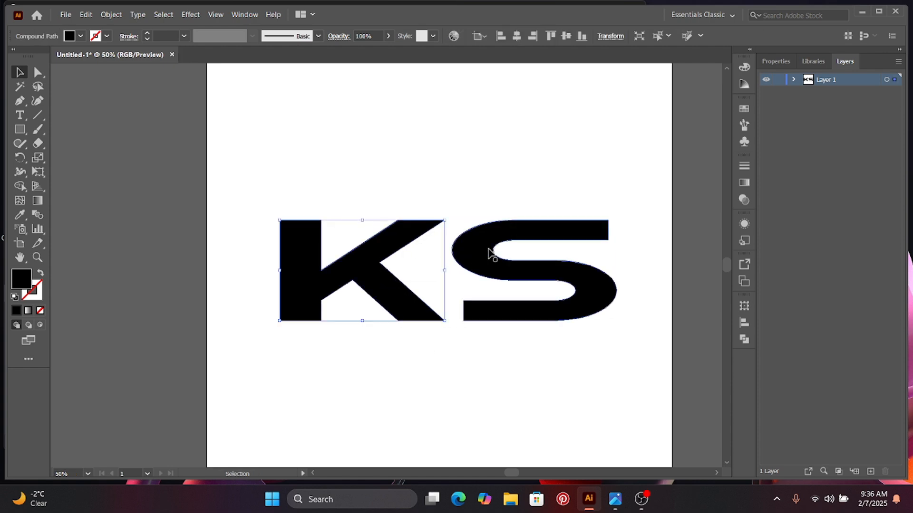
{"action": "left_click_drag", "start_coordinate": [489, 253], "coordinate": [537, 224]}
{"action": "key", "text": "ctrl+z"}
{"action": "left_click", "coordinate": [441, 388]}
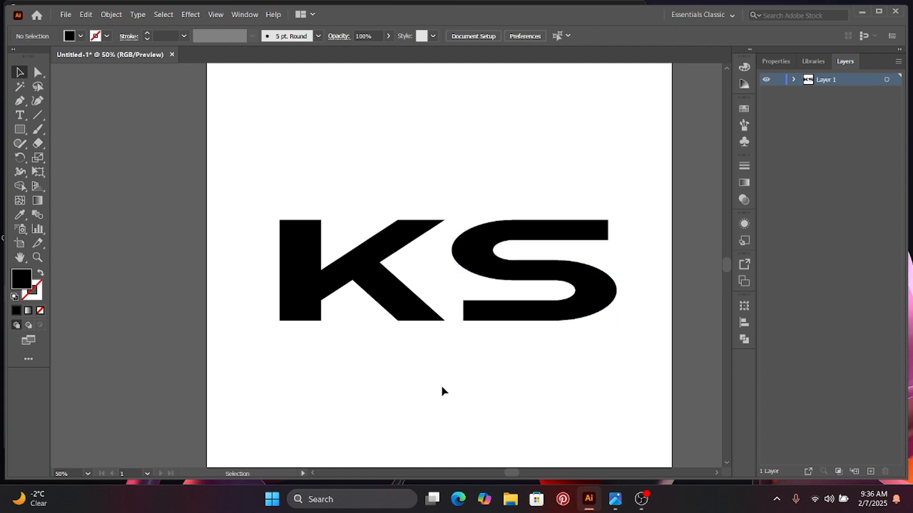
{"action": "left_click", "coordinate": [359, 271]}
{"action": "left_click", "coordinate": [176, 195]}
Draw a vertical line with the Pen tool along the K's inner stem edge, spanning the junction with its arms.
{"action": "left_click", "coordinate": [20, 103]}
{"action": "key", "text": "ctrl+equal"}
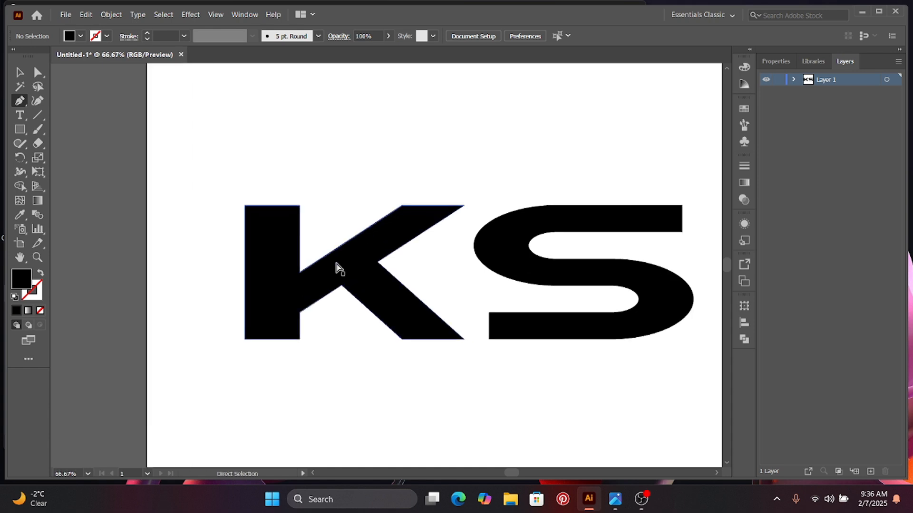
{"action": "scroll", "coordinate": [129, 282], "scroll_direction": "left", "scroll_amount": 2}
{"action": "left_click", "coordinate": [41, 273]}
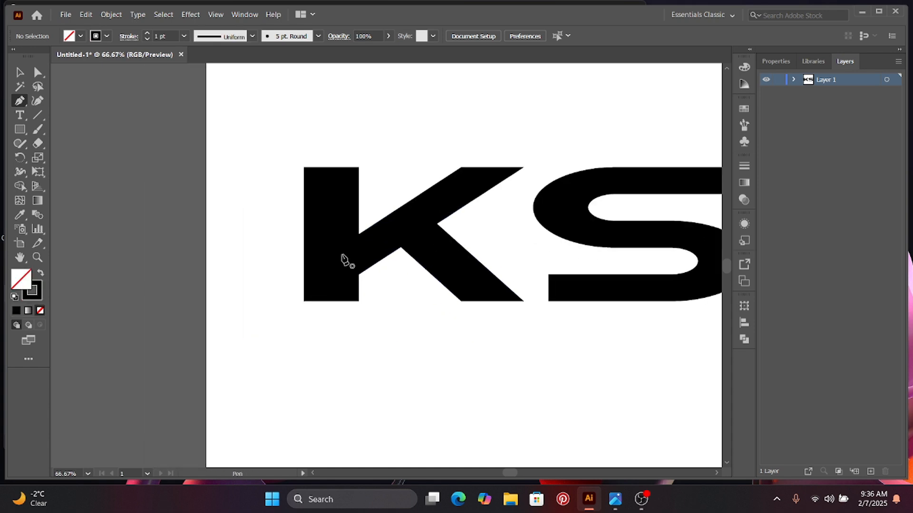
{"action": "left_click", "coordinate": [358, 219]}
{"action": "left_click", "coordinate": [358, 281]}
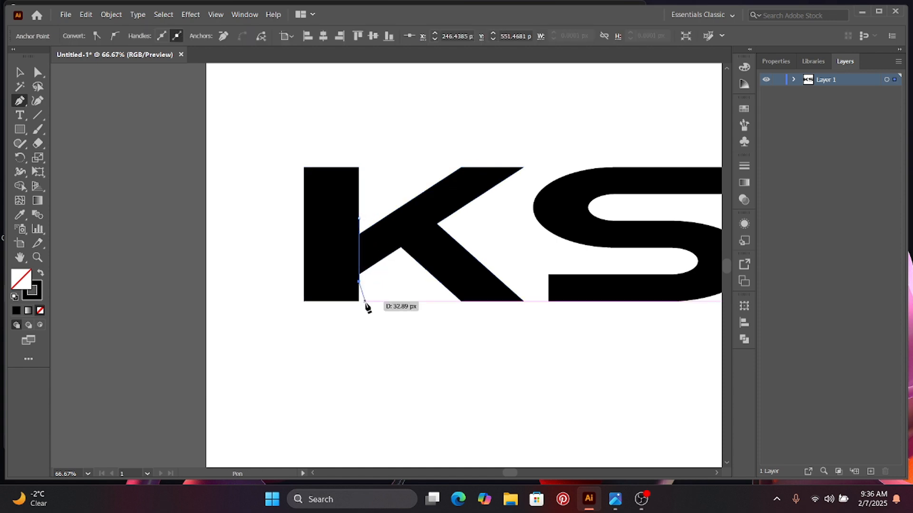
{"action": "left_click", "coordinate": [20, 72]}
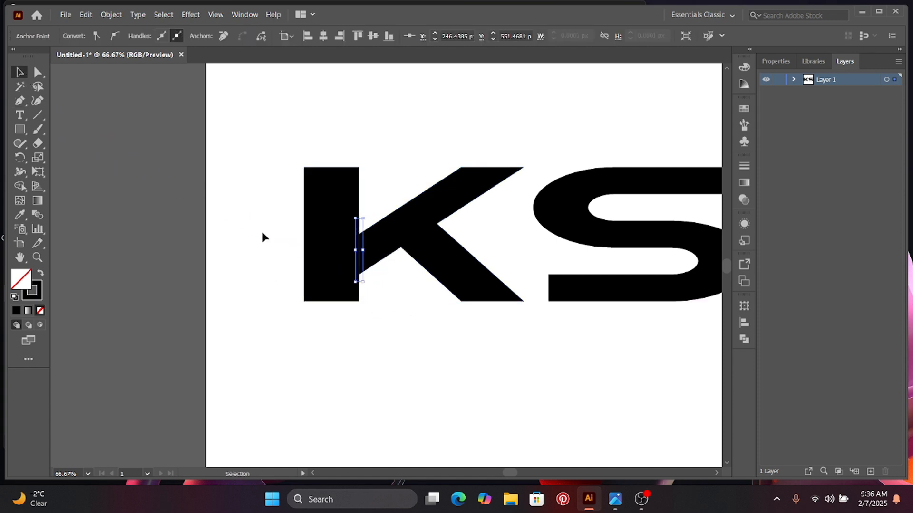
{"action": "left_click", "coordinate": [261, 232]}
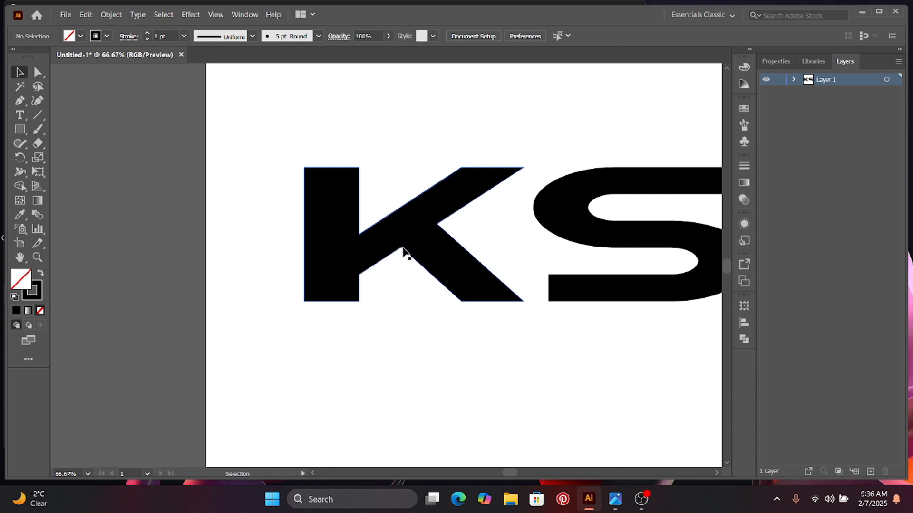
Split the K along the drawn line into a stem and diagonal arms with the Shape Builder, keeping a black fill without stroke.
{"action": "left_click_drag", "start_coordinate": [248, 147], "coordinate": [477, 348]}
{"action": "left_click", "coordinate": [20, 186]}
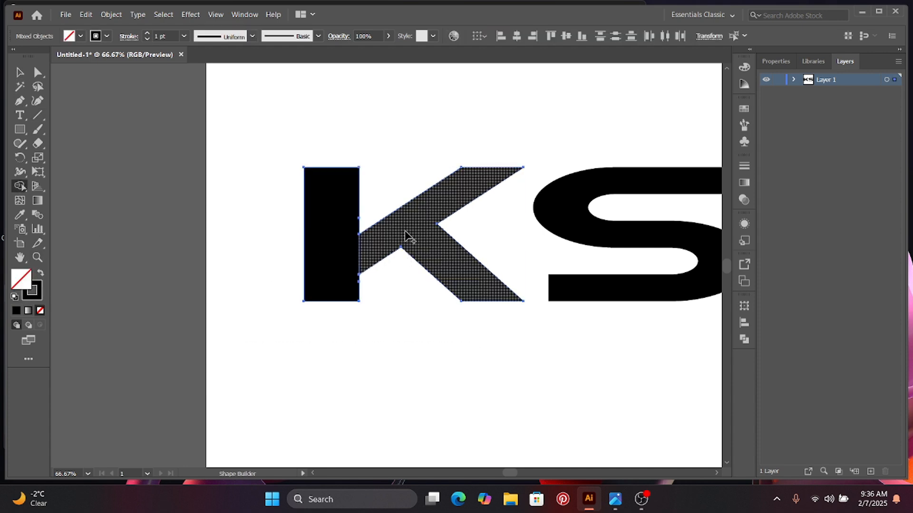
{"action": "left_click_drag", "start_coordinate": [404, 233], "coordinate": [330, 248]}
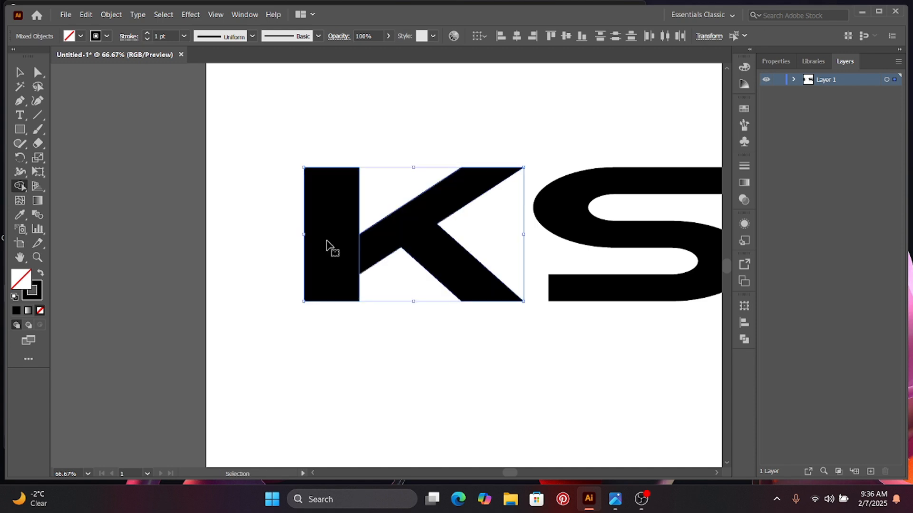
{"action": "left_click", "coordinate": [40, 275]}
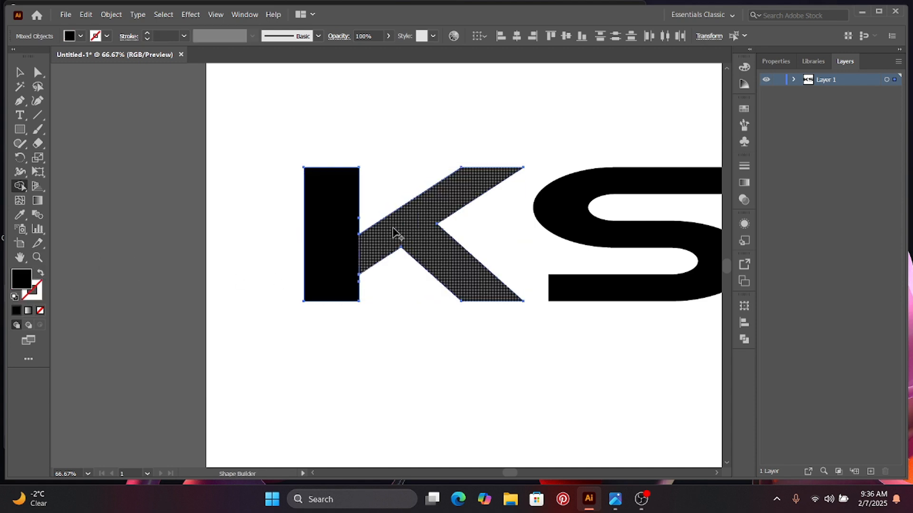
{"action": "left_click", "coordinate": [393, 230]}
{"action": "left_click", "coordinate": [20, 72]}
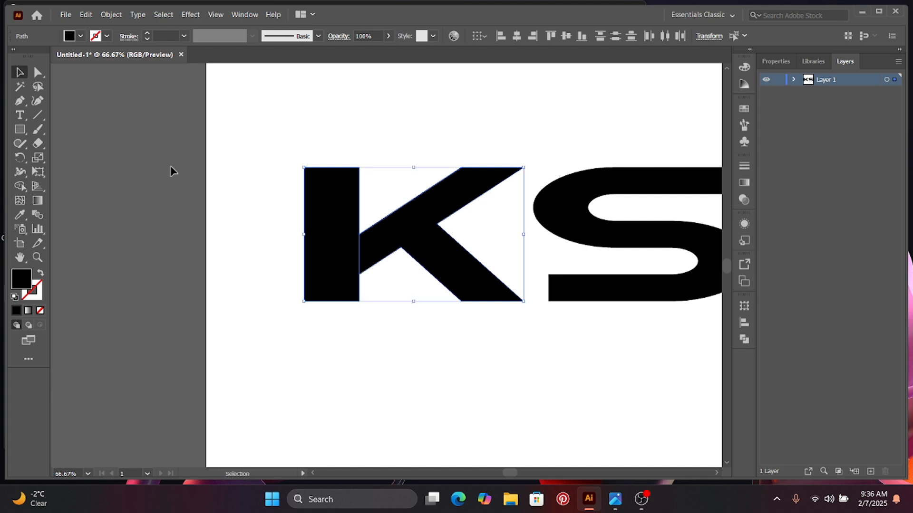
{"action": "left_click", "coordinate": [171, 169]}
{"action": "left_click", "coordinate": [316, 248]}
{"action": "left_click_drag", "start_coordinate": [315, 249], "coordinate": [254, 269]}
{"action": "key", "text": "ctrl+z"}
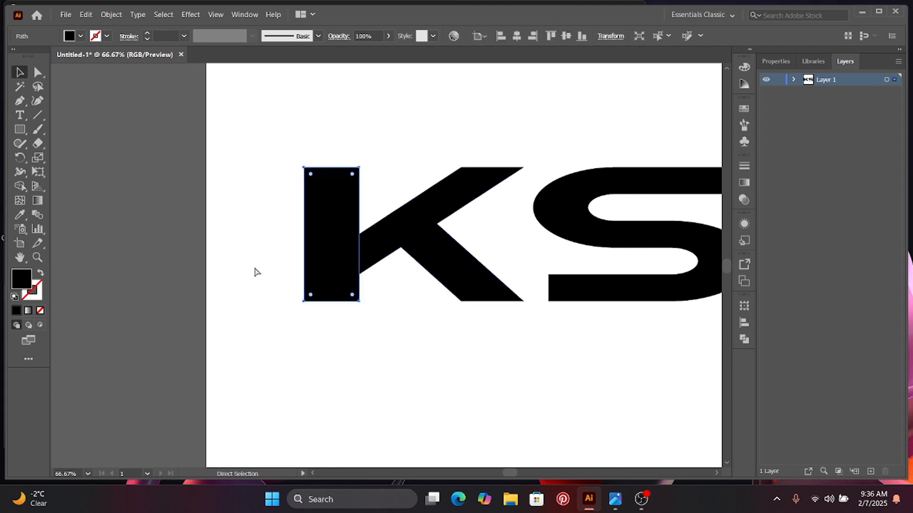
{"action": "left_click", "coordinate": [257, 269]}
Move the K's diagonal arms left so that they overlap the stem.
{"action": "left_click", "coordinate": [360, 248]}
{"action": "left_click_drag", "start_coordinate": [421, 249], "coordinate": [366, 332]}
{"action": "key", "text": "ctrl+z"}
{"action": "left_click", "coordinate": [414, 335]}
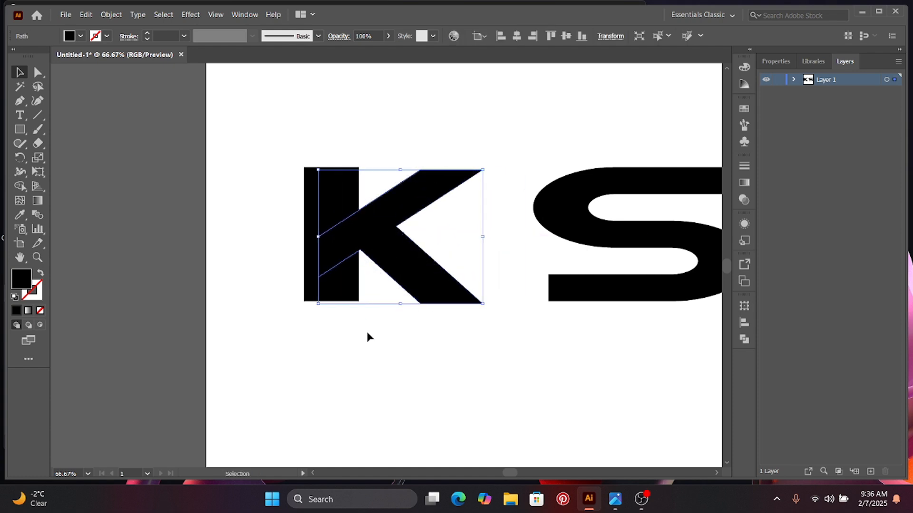
{"action": "left_click", "coordinate": [366, 333]}
Nudge the K's diagonal arms vertically until they line up with the top and bottom edges of the stem.
{"action": "left_click", "coordinate": [401, 284]}
{"action": "key", "text": "Down"}
{"action": "key", "text": "Down"}
{"action": "key", "text": "Down"}
{"action": "key", "text": "Down"}
{"action": "key", "text": "Down"}
{"action": "key", "text": "Down"}
{"action": "key", "text": "Down"}
{"action": "key", "text": "Down"}
{"action": "key", "text": "Down"}
{"action": "key", "text": "Down"}
{"action": "key", "text": "Down"}
{"action": "key", "text": "Down"}
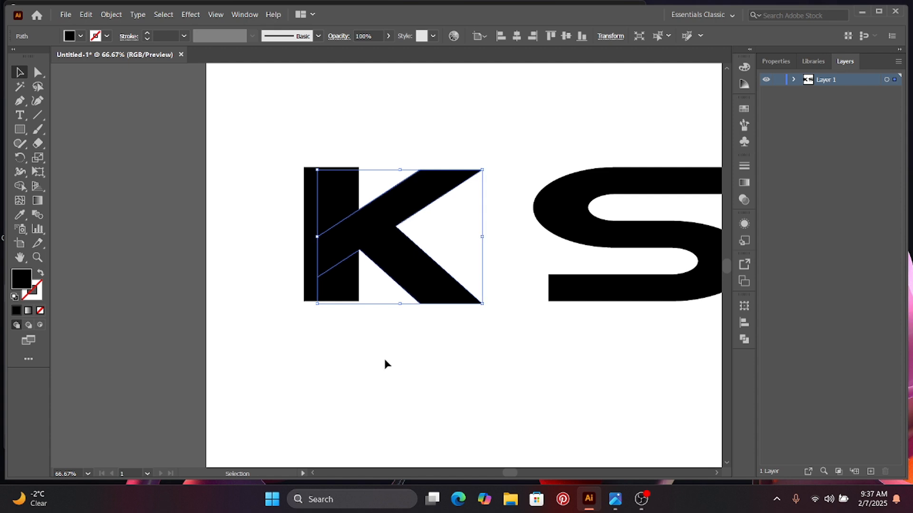
{"action": "key", "text": "Up"}
{"action": "key", "text": "Up"}
{"action": "key", "text": "Up"}
{"action": "key", "text": "Up"}
{"action": "key", "text": "Up"}
{"action": "key", "text": "Up"}
{"action": "key", "text": "Up"}
{"action": "key", "text": "Up"}
{"action": "key", "text": "Up"}
{"action": "key", "text": "Up"}
{"action": "key", "text": "Up"}
{"action": "key", "text": "Up"}
{"action": "key", "text": "Up"}
{"action": "key", "text": "Up"}
{"action": "key", "text": "Up"}
{"action": "key", "text": "Up"}
{"action": "key", "text": "Up"}
{"action": "key", "text": "Up"}
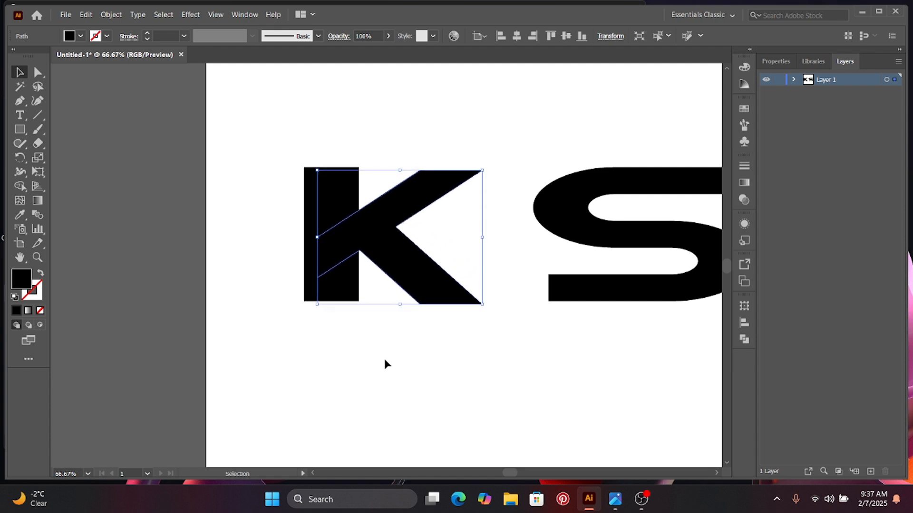
{"action": "key", "text": "Up"}
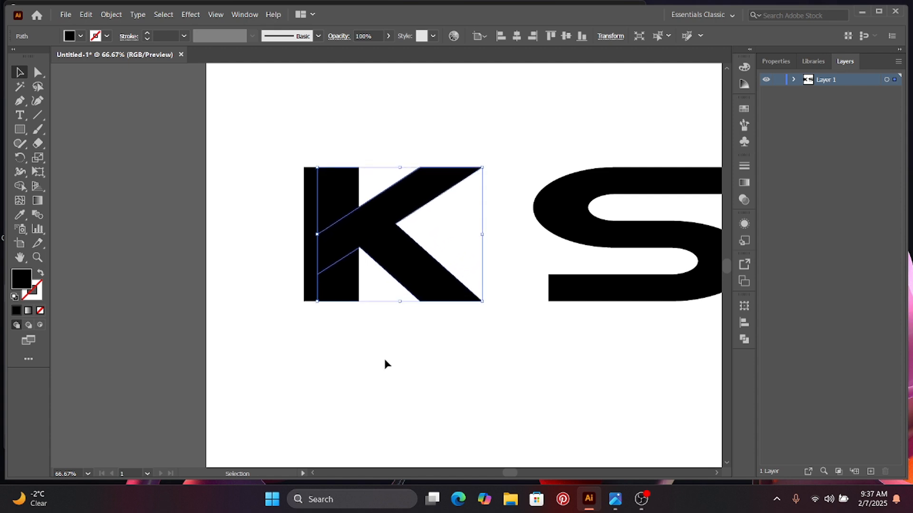
{"action": "left_click", "coordinate": [384, 360]}
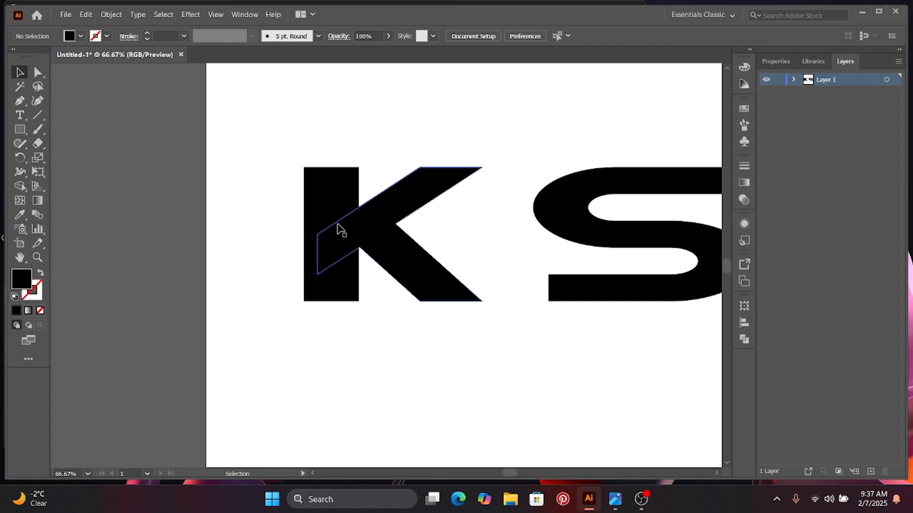
Merge the K's overlapping stem and diagonal arms into one shape with the Shape Builder.
{"action": "left_click_drag", "start_coordinate": [356, 269], "coordinate": [434, 338]}
{"action": "key", "text": "ctrl+z"}
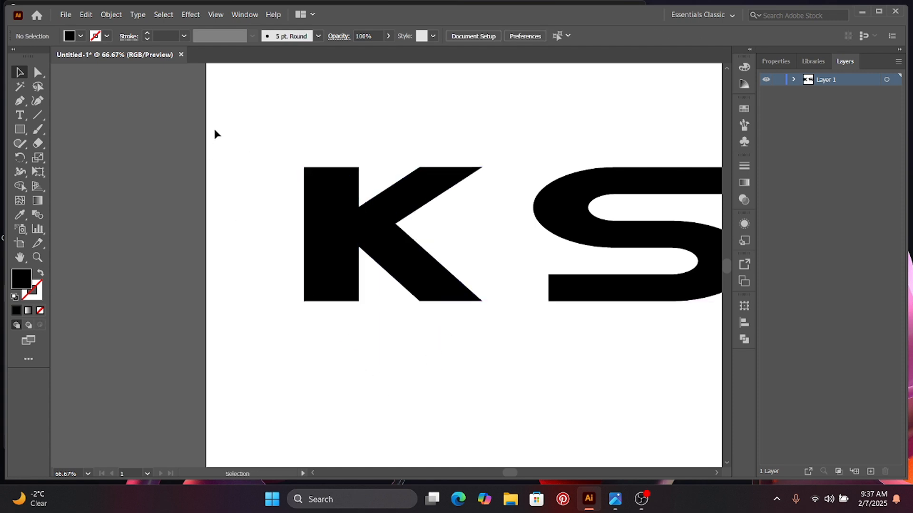
{"action": "left_click_drag", "start_coordinate": [214, 135], "coordinate": [472, 347]}
{"action": "left_click", "coordinate": [19, 186]}
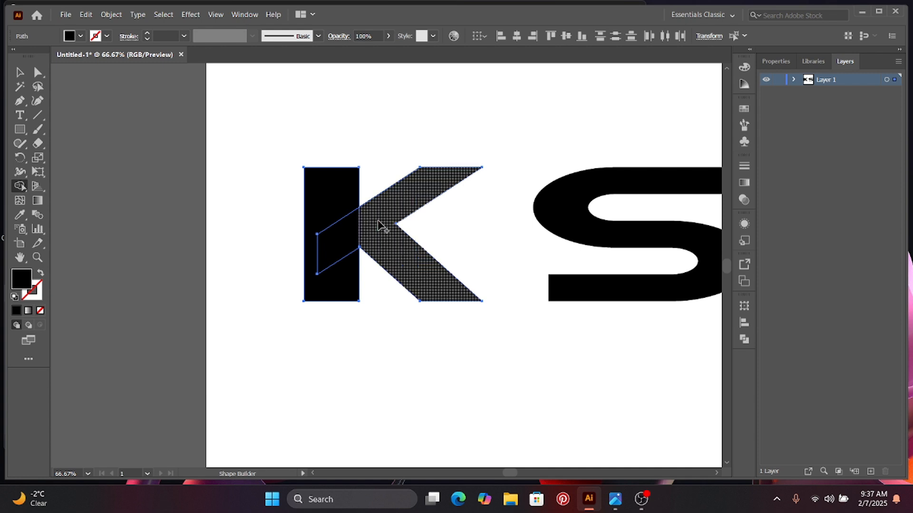
{"action": "mouse_move", "coordinate": [378, 220]}
{"action": "left_mouse_down"}
{"action": "mouse_move", "coordinate": [354, 230]}
{"action": "mouse_move", "coordinate": [327, 203]}
{"action": "mouse_move", "coordinate": [327, 247]}
{"action": "mouse_move", "coordinate": [381, 256]}
{"action": "left_mouse_up"}
{"action": "key", "text": "v"}
{"action": "key", "text": "ctrl+z"}
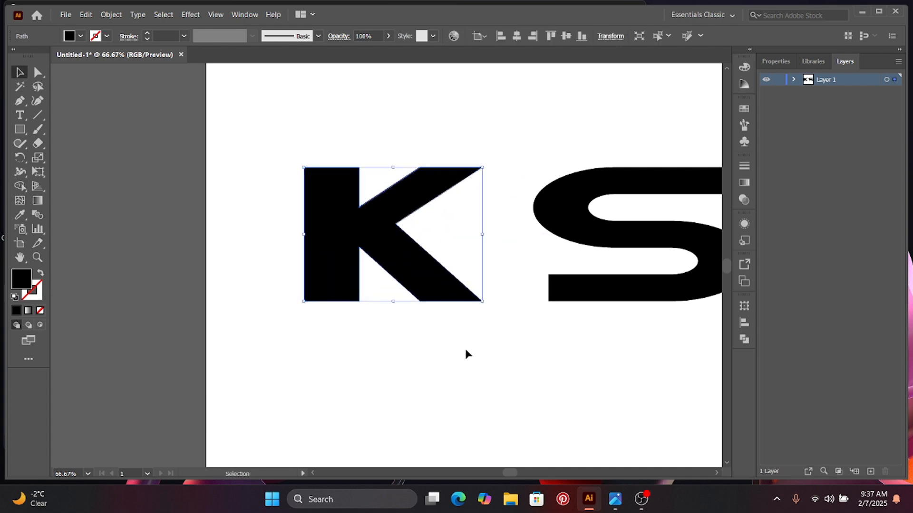
{"action": "left_click", "coordinate": [468, 353]}
Move the S left until it overlaps the ends of the K's arms.
{"action": "scroll", "coordinate": [533, 241], "scroll_direction": "up", "scroll_amount": 1}
{"action": "scroll", "coordinate": [533, 242], "scroll_direction": "right", "scroll_amount": 1}
{"action": "left_click_drag", "start_coordinate": [533, 241], "coordinate": [463, 234]}
{"action": "key", "text": "ctrl+z"}
{"action": "key", "text": "shift+Left"}
{"action": "key", "text": "shift+Left"}
{"action": "key", "text": "shift+Left"}
{"action": "key", "text": "shift+Left"}
{"action": "key", "text": "shift+Left"}
{"action": "key", "text": "shift+Left"}
{"action": "key", "text": "shift+Left"}
{"action": "key", "text": "shift+Left"}
{"action": "key", "text": "shift+Left"}
{"action": "key", "text": "shift+Left"}
{"action": "key", "text": "shift+Left"}
{"action": "key", "text": "shift+Left"}
{"action": "key", "text": "shift+Left"}
{"action": "key", "text": "shift+Left"}
{"action": "key", "text": "shift+Left"}
{"action": "key", "text": "shift+Left"}
{"action": "key", "text": "shift+Left"}
{"action": "key", "text": "shift+Left"}
{"action": "key", "text": "shift+Left"}
{"action": "key", "text": "shift+Left"}
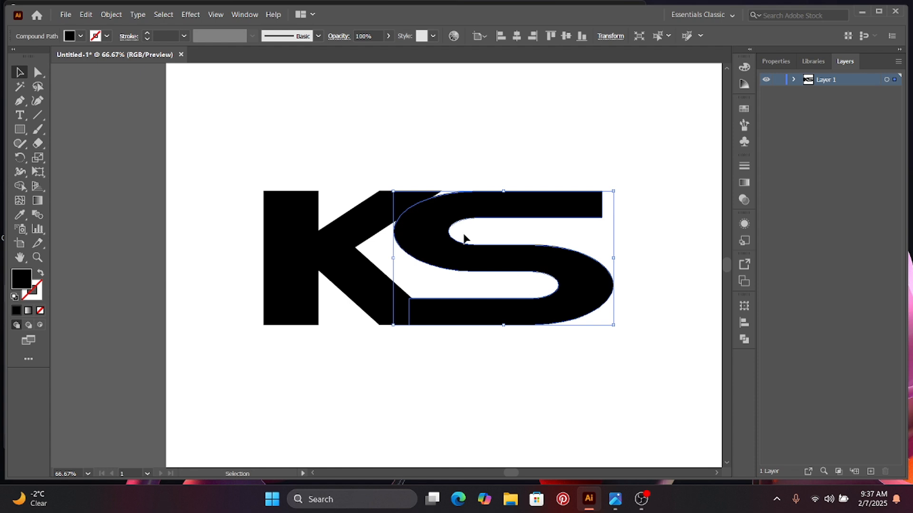
Nudge the S further left until its outer curve reaches the bend of the K's upper arm, adjusting its height to the K.
{"action": "key", "text": "Up"}
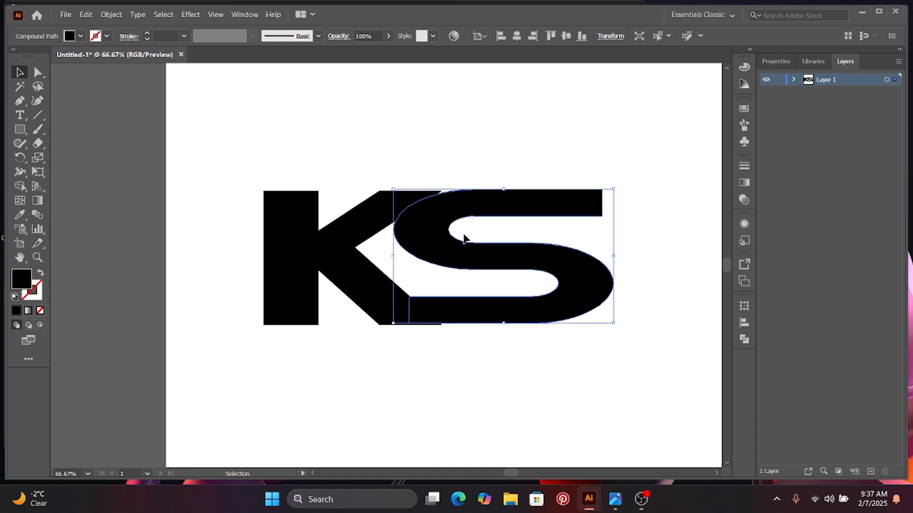
{"action": "key", "text": "Left"}
{"action": "key", "text": "Left"}
{"action": "key", "text": "Left"}
{"action": "key", "text": "Left"}
{"action": "key", "text": "Left"}
{"action": "key", "text": "Left"}
{"action": "key", "text": "Left"}
{"action": "key", "text": "Left"}
{"action": "key", "text": "Left"}
{"action": "key", "text": "Left"}
{"action": "key", "text": "Left"}
{"action": "key", "text": "Left"}
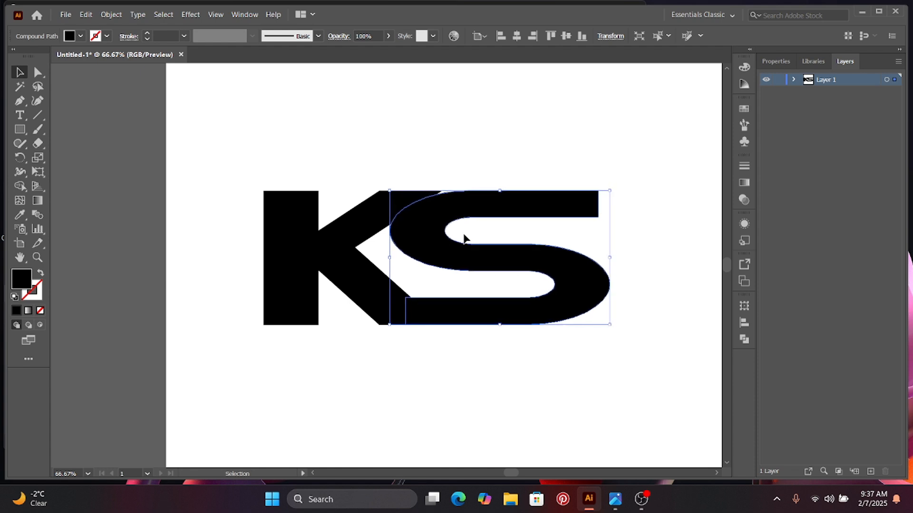
{"action": "key", "text": "Left"}
{"action": "key", "text": "Left"}
{"action": "key", "text": "Left"}
{"action": "key", "text": "Left"}
{"action": "key", "text": "Left"}
{"action": "key", "text": "Left"}
{"action": "key", "text": "Left"}
{"action": "key", "text": "Left"}
{"action": "key", "text": "Left"}
{"action": "key", "text": "Left"}
{"action": "key", "text": "Left"}
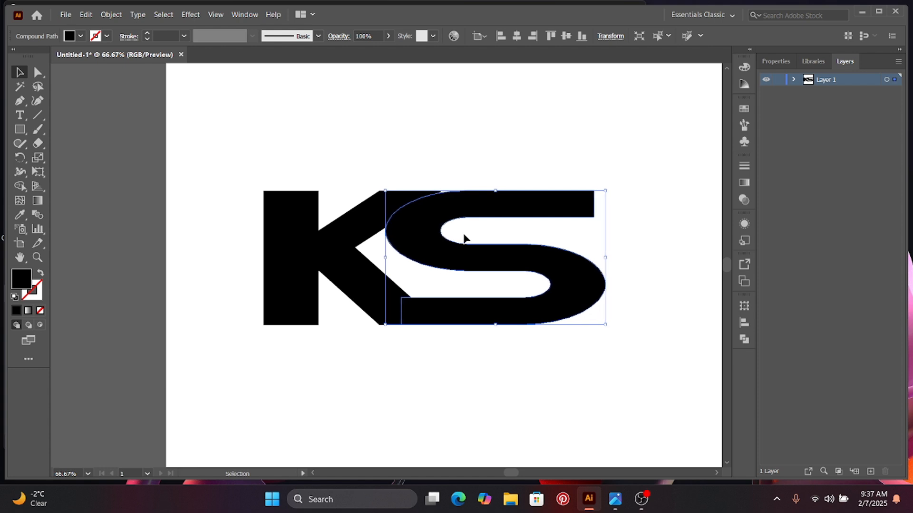
{"action": "key", "text": "Left"}
{"action": "key", "text": "Left"}
{"action": "key", "text": "Left"}
{"action": "key", "text": "Left"}
{"action": "key", "text": "Left"}
{"action": "key", "text": "Left"}
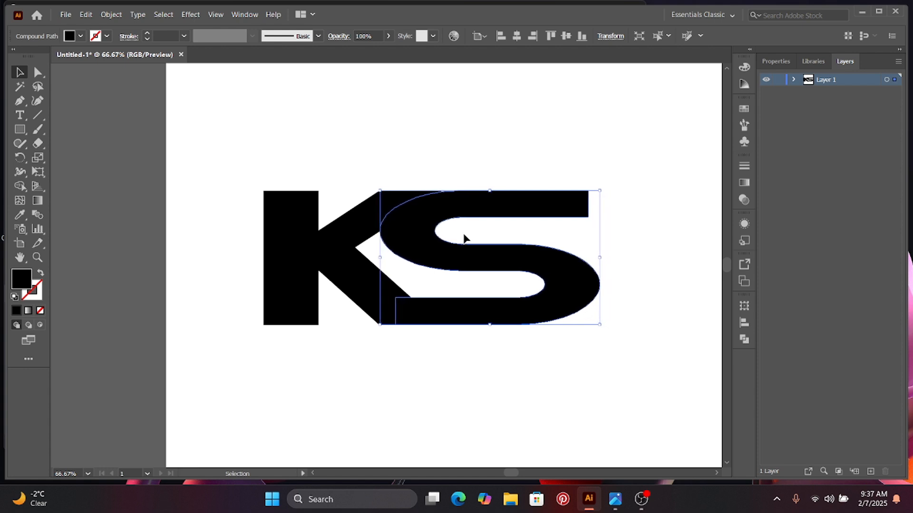
{"action": "key", "text": "Left"}
{"action": "key", "text": "Left"}
{"action": "key", "text": "Left"}
{"action": "key", "text": "Left"}
{"action": "key", "text": "Left"}
{"action": "key", "text": "Left"}
{"action": "key", "text": "Left"}
{"action": "key", "text": "Left"}
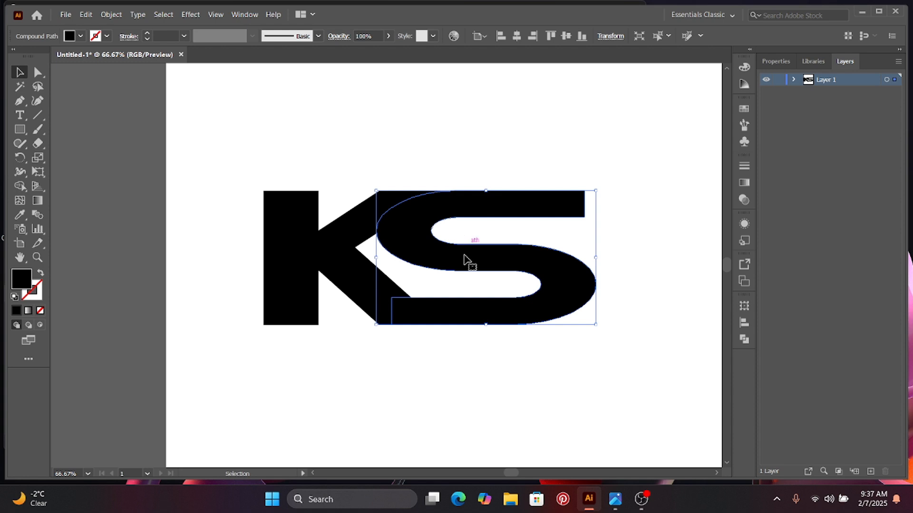
{"action": "left_click", "coordinate": [434, 365]}
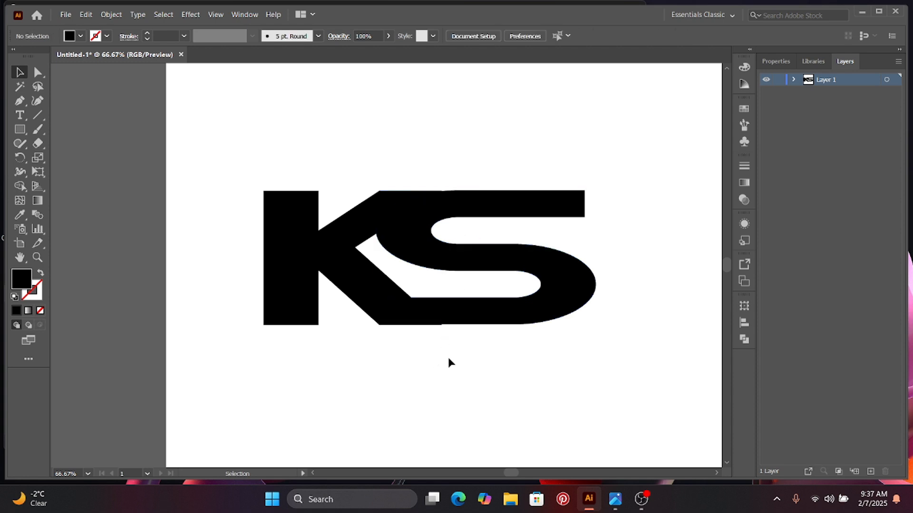
{"action": "left_click_drag", "start_coordinate": [276, 198], "coordinate": [516, 347]}
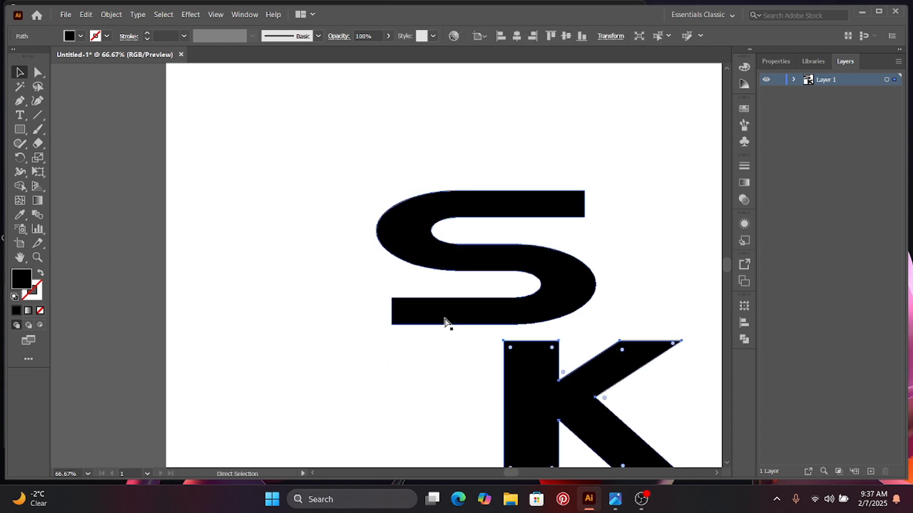
{"action": "key", "text": "ctrl+z"}
{"action": "left_click", "coordinate": [259, 134]}
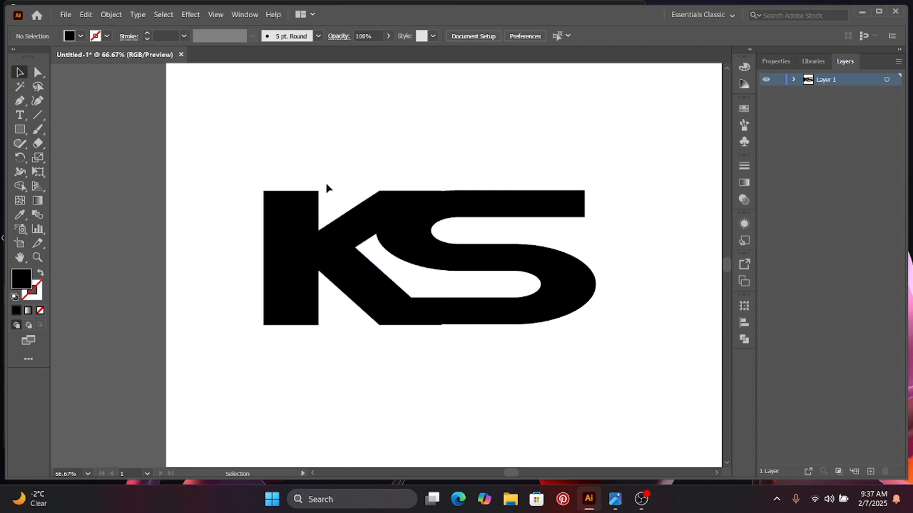
{"action": "left_click", "coordinate": [375, 219]}
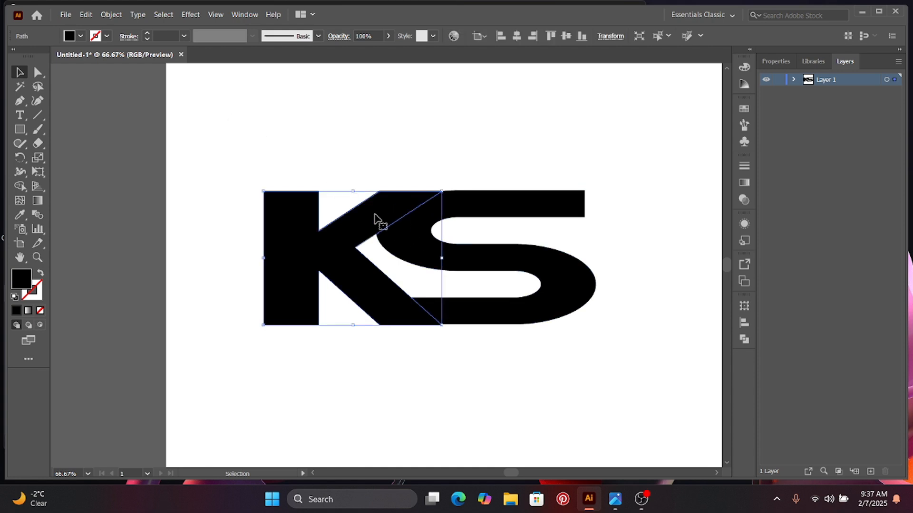
{"action": "left_click", "coordinate": [229, 186]}
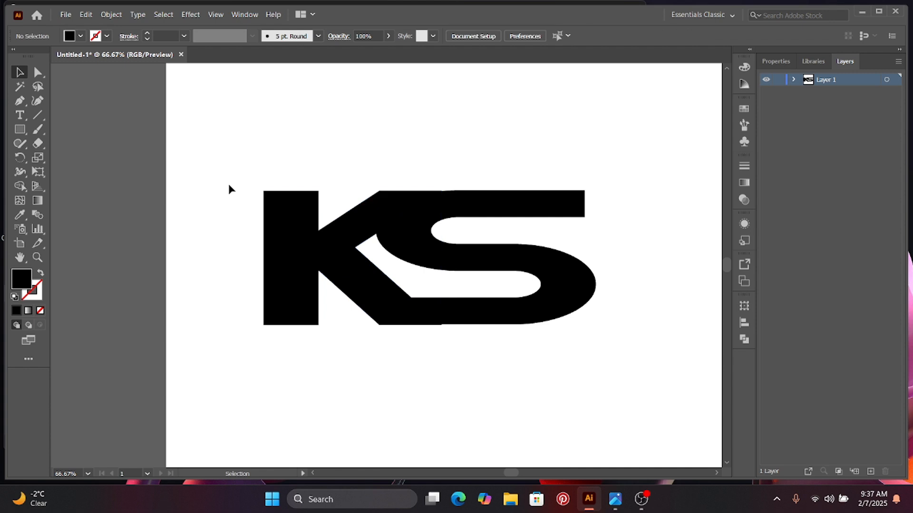
Add an offset path of 10 px with mitre joins around the K.
{"action": "left_click", "coordinate": [292, 220]}
{"action": "left_click", "coordinate": [110, 14]}
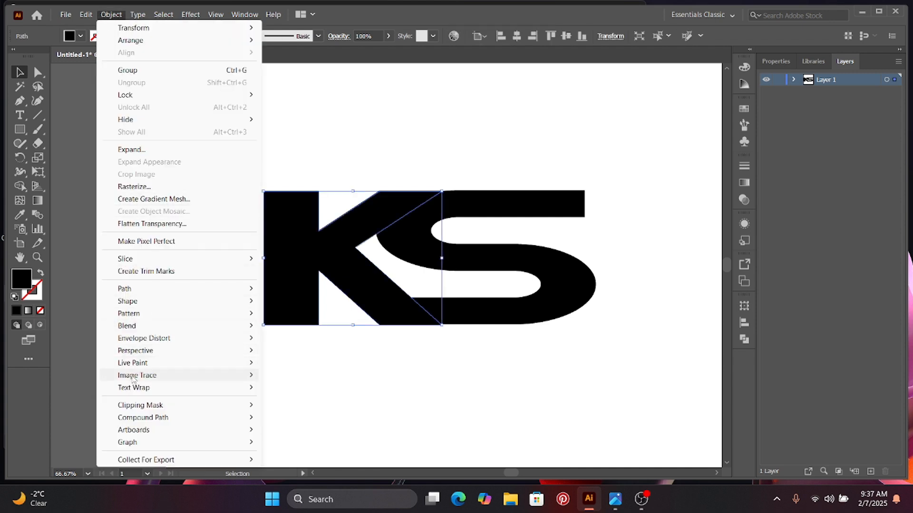
{"action": "mouse_move", "coordinate": [139, 291]}
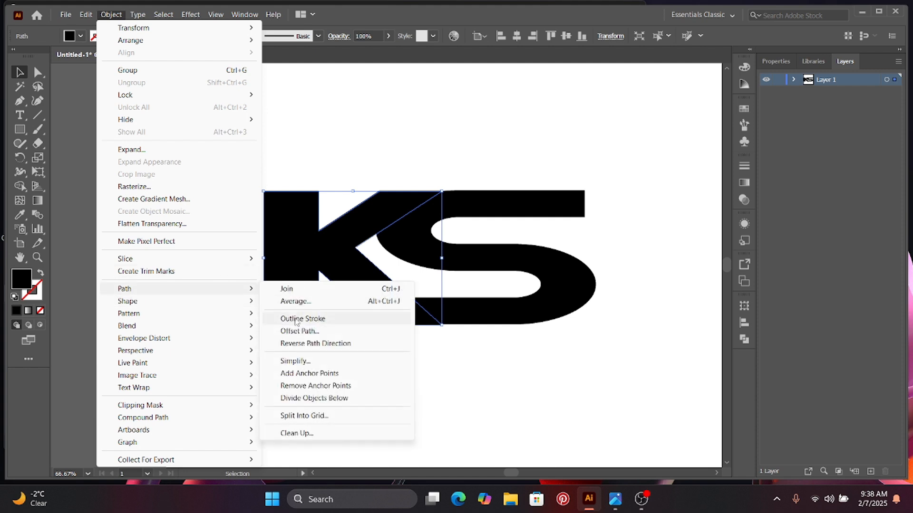
{"action": "left_click", "coordinate": [292, 332]}
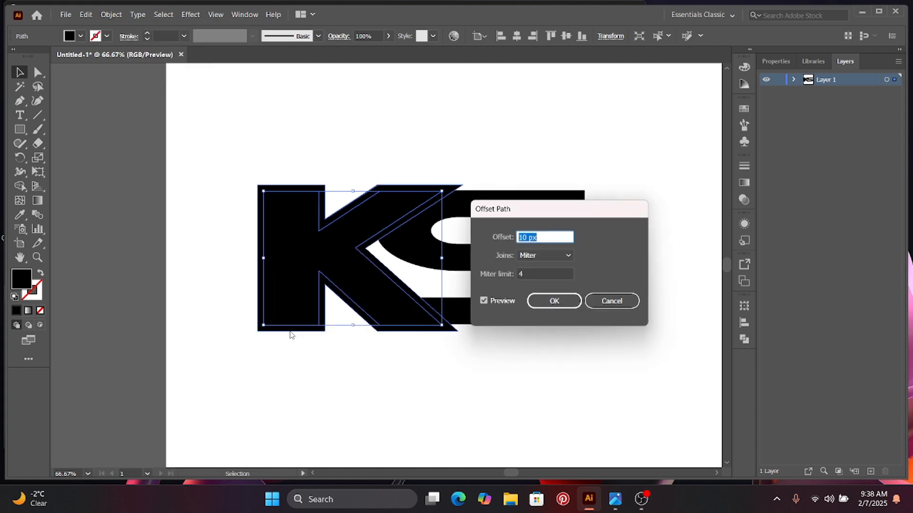
{"action": "left_click", "coordinate": [551, 301]}
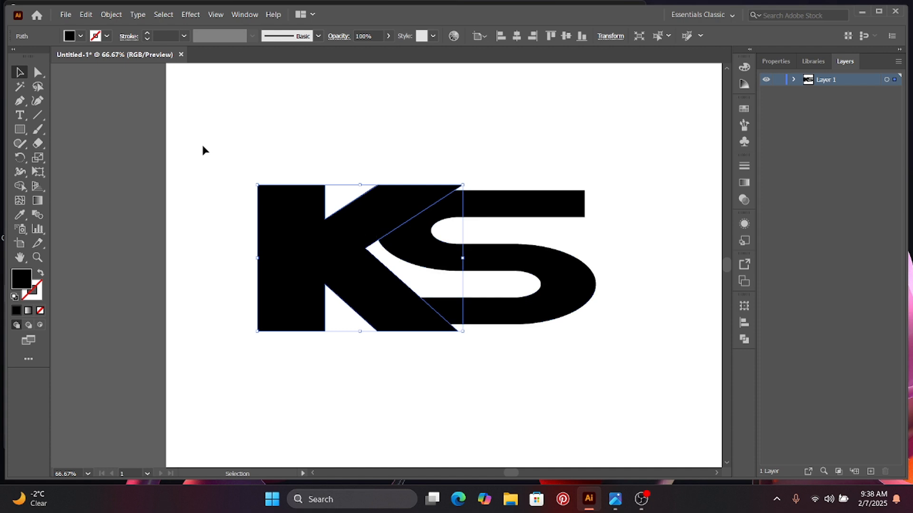
Divide all the K, offset and S shapes with the Pathfinder and ungroup the resulting pieces.
{"action": "left_click_drag", "start_coordinate": [208, 129], "coordinate": [526, 369]}
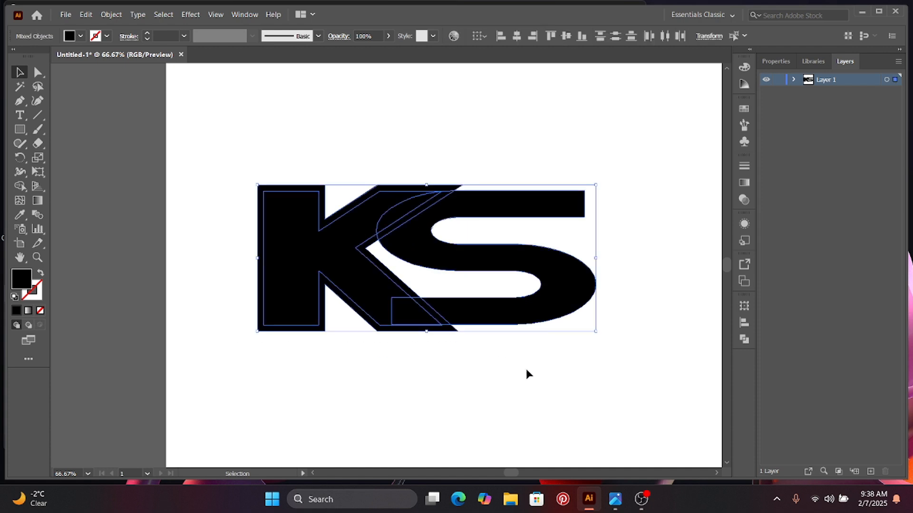
{"action": "left_click", "coordinate": [742, 341]}
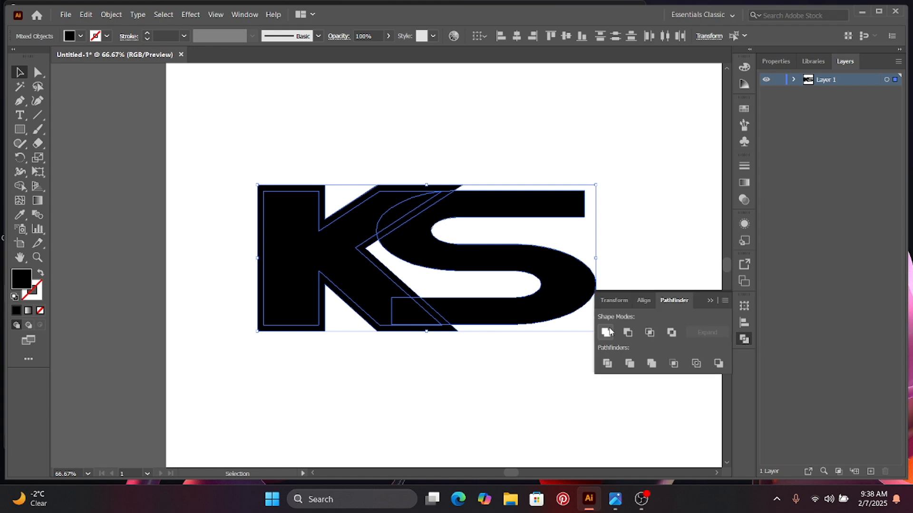
{"action": "left_click", "coordinate": [608, 364]}
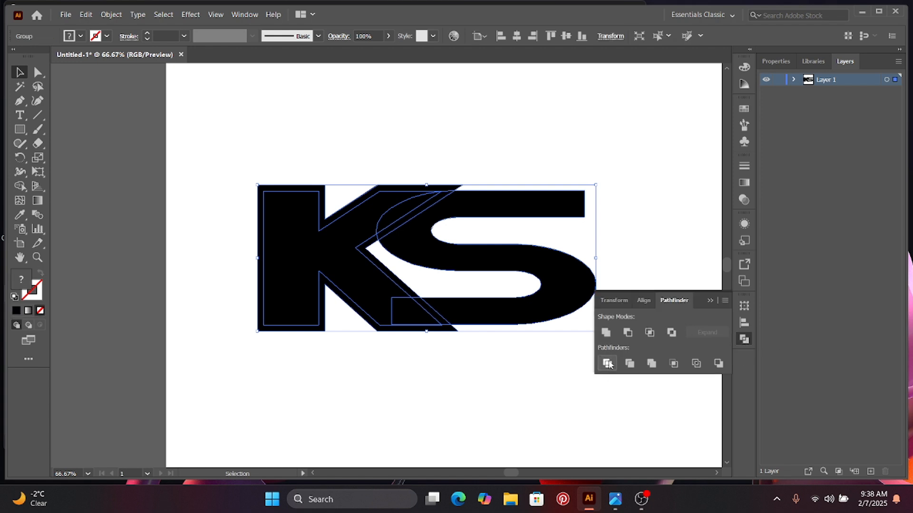
{"action": "left_click", "coordinate": [708, 302]}
{"action": "right_click", "coordinate": [384, 214]}
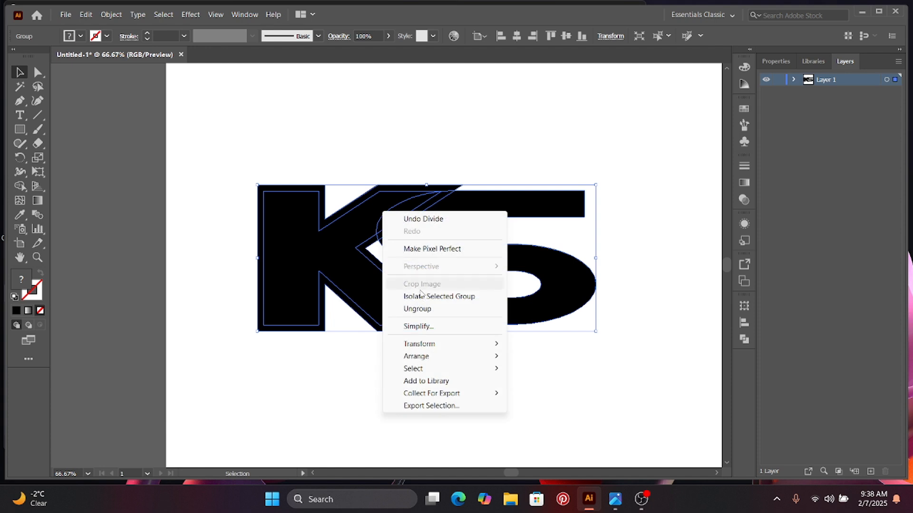
{"action": "left_click", "coordinate": [424, 309]}
Delete the offset outline piece that surrounds the K's stem and outer edges.
{"action": "left_click", "coordinate": [318, 352]}
{"action": "left_click", "coordinate": [320, 330]}
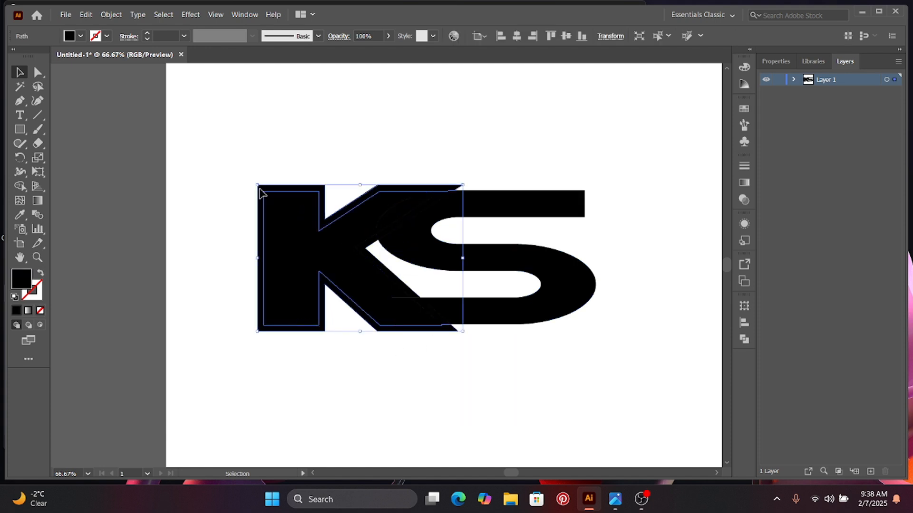
{"action": "left_click_drag", "start_coordinate": [260, 191], "coordinate": [295, 124]}
{"action": "key", "text": "ctrl+z"}
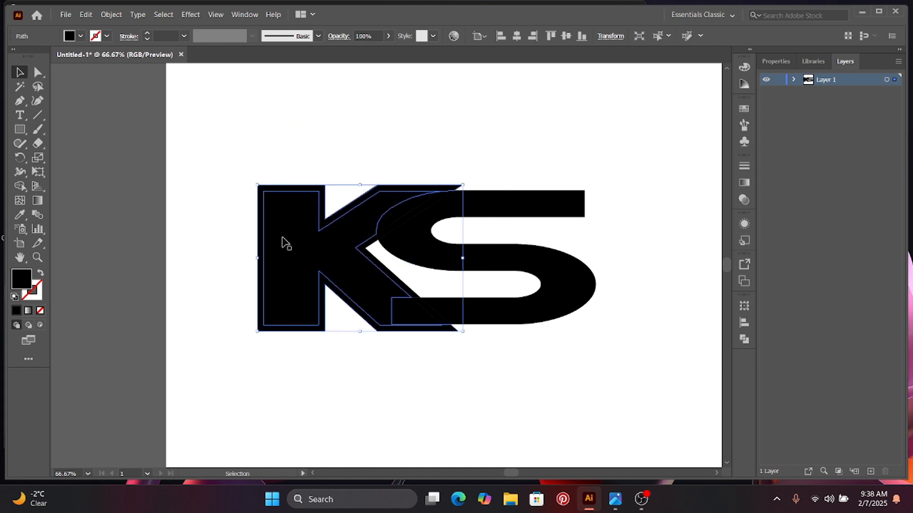
{"action": "left_click_drag", "start_coordinate": [259, 216], "coordinate": [155, 241]}
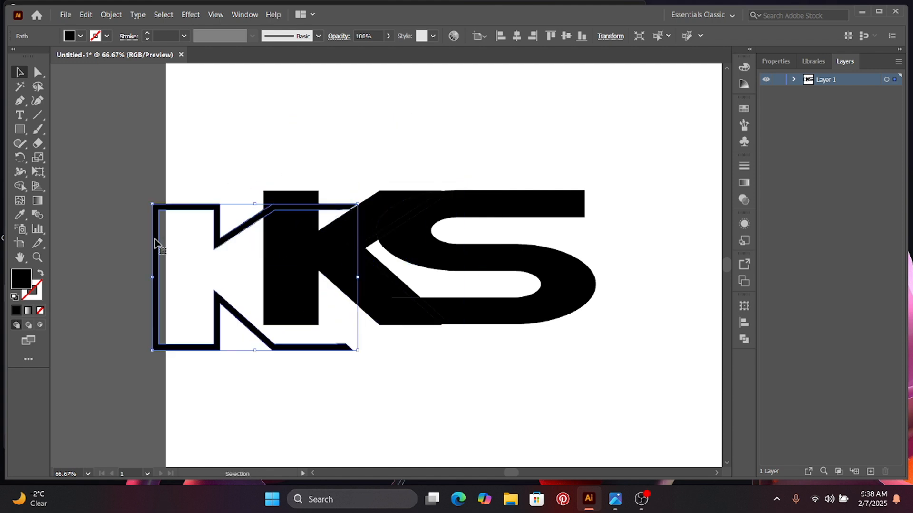
{"action": "key", "text": "Delete"}
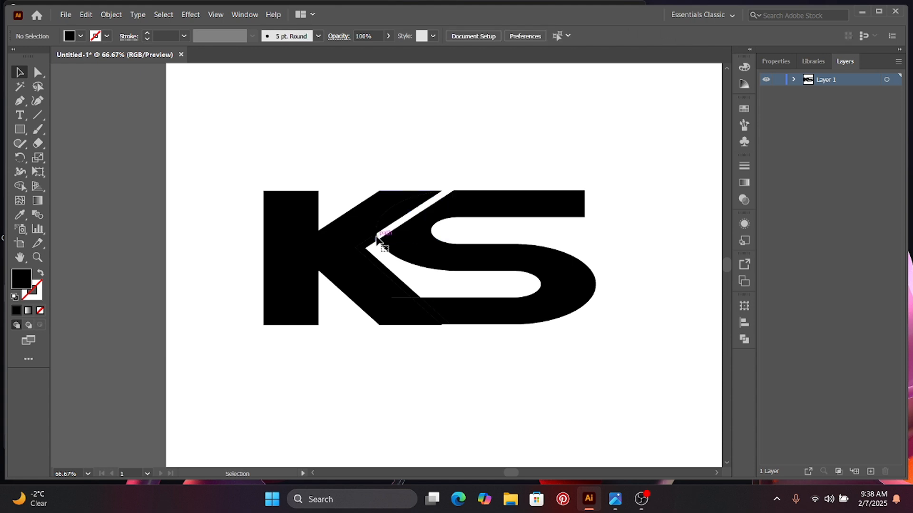
Delete the leftover offset strips between the K's arms and the S to open a diagonal gap at both ends.
{"action": "left_click", "coordinate": [362, 248]}
{"action": "key", "text": "Delete"}
{"action": "left_click", "coordinate": [418, 307]}
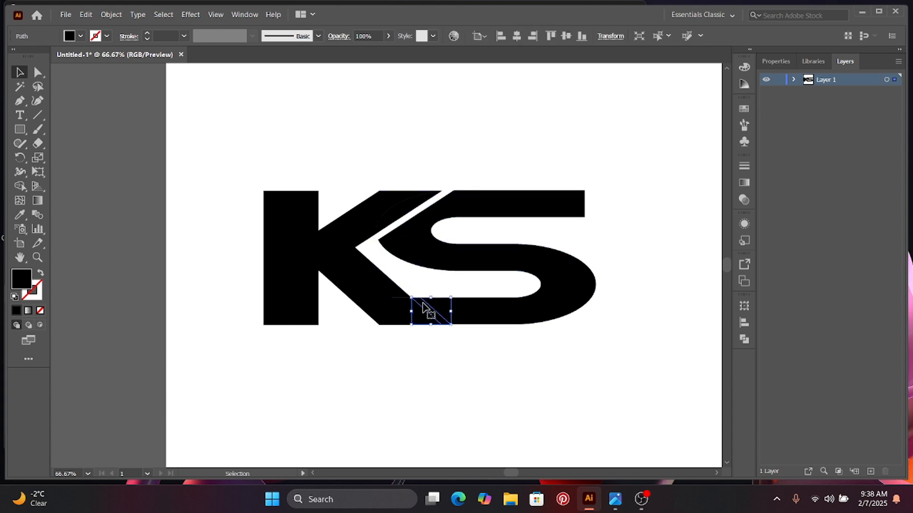
{"action": "key", "text": "Delete"}
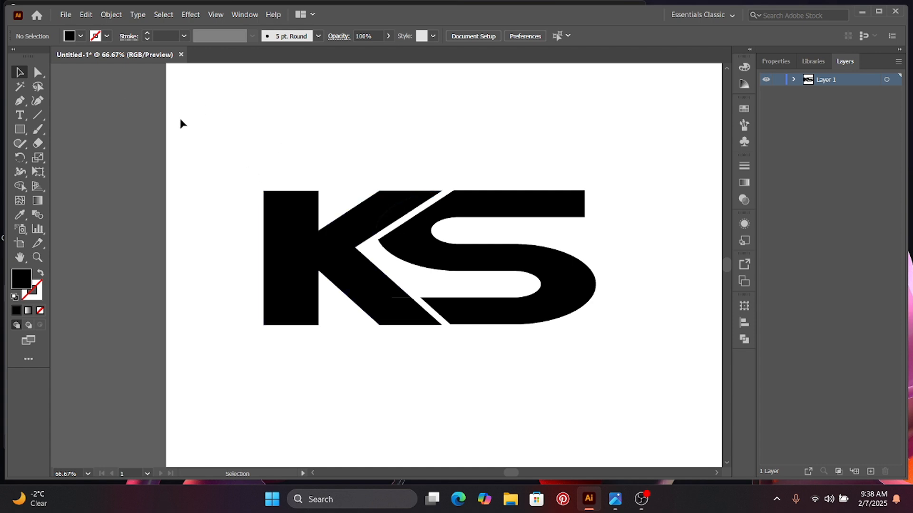
Delete the unfilled leftover path between the K's lower arm and the S's lower opening.
{"action": "left_click_drag", "start_coordinate": [250, 151], "coordinate": [595, 409]}
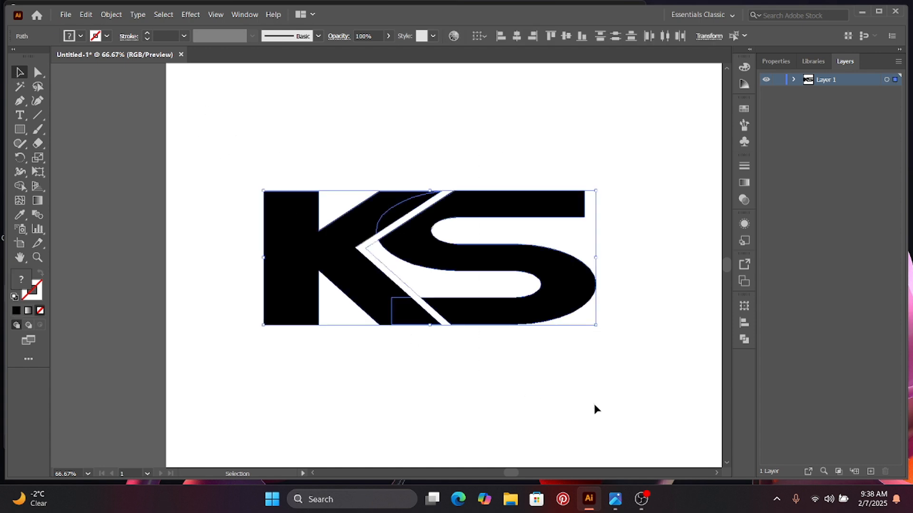
{"action": "left_click", "coordinate": [393, 281]}
{"action": "left_click", "coordinate": [393, 279]}
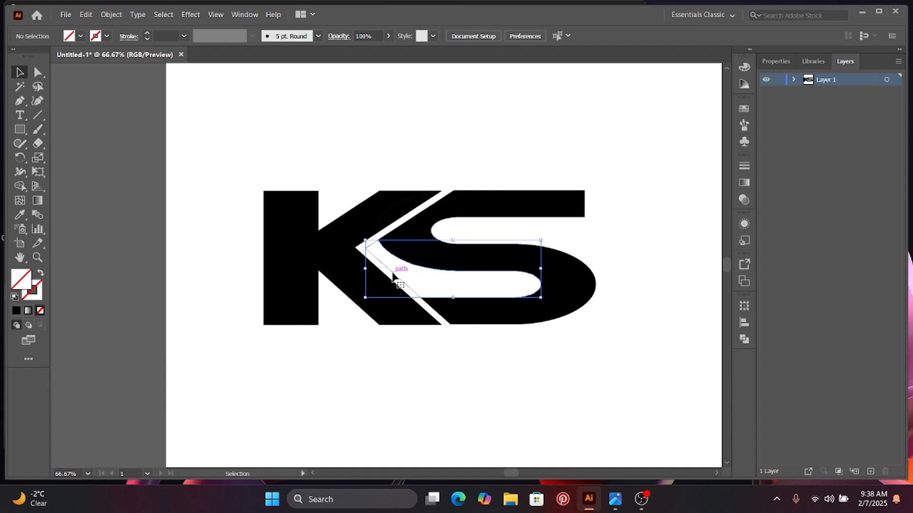
{"action": "left_click", "coordinate": [200, 125]}
{"action": "left_click_drag", "start_coordinate": [303, 205], "coordinate": [560, 391]}
{"action": "key", "text": "ctrl+z"}
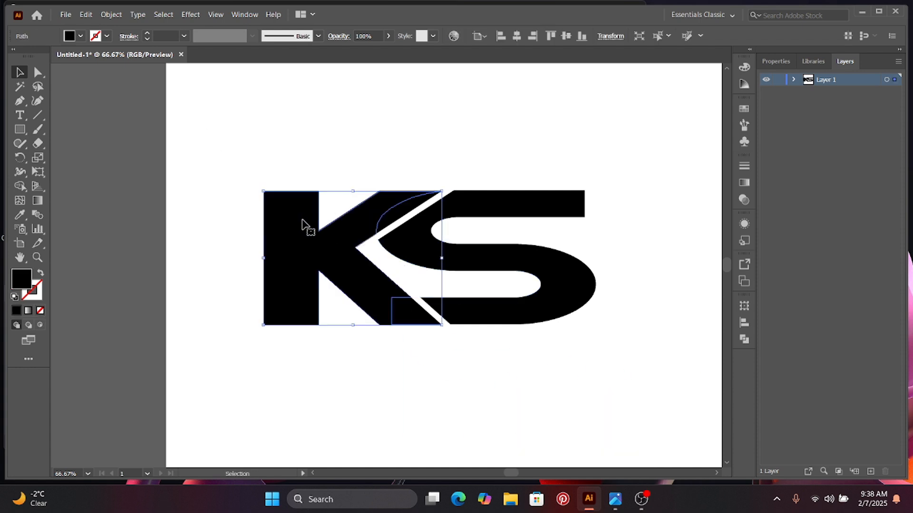
Unite all the remaining K and S pieces with the Pathfinder.
{"action": "left_click", "coordinate": [191, 110]}
{"action": "left_click_drag", "start_coordinate": [226, 135], "coordinate": [625, 369]}
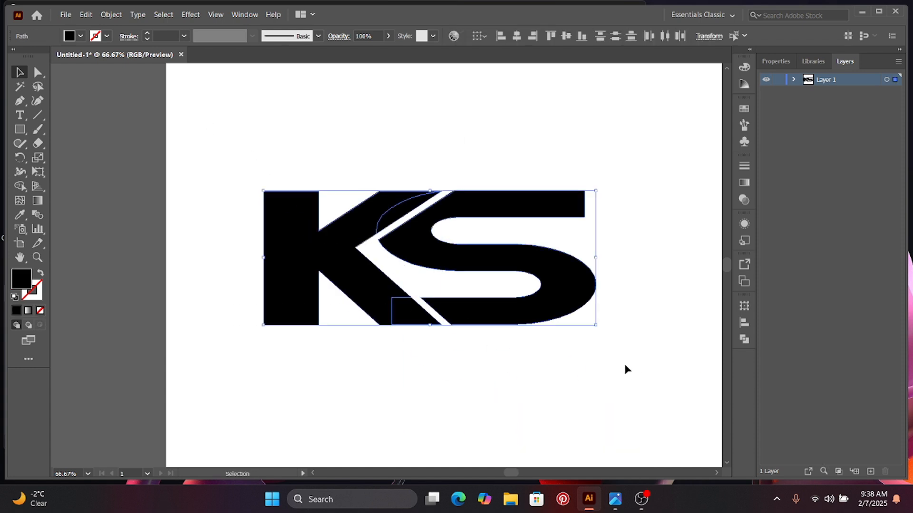
{"action": "left_click", "coordinate": [743, 340]}
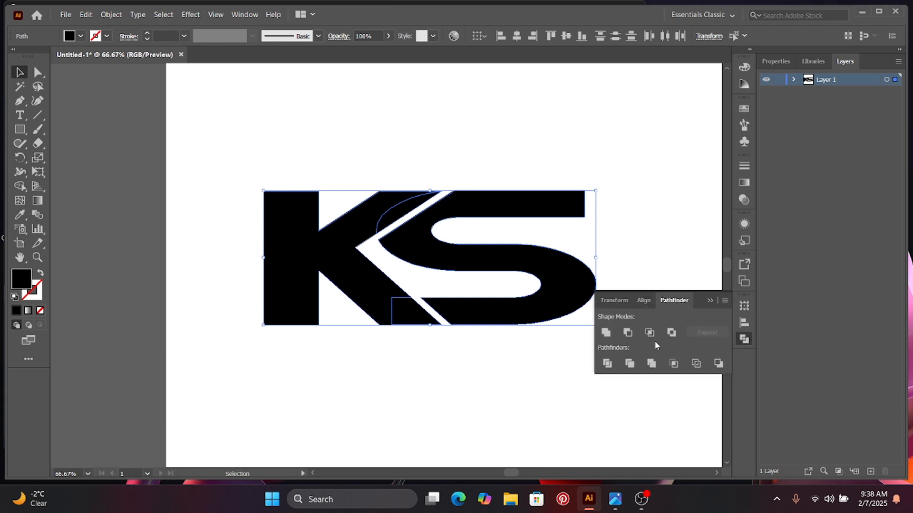
{"action": "left_click", "coordinate": [606, 333]}
{"action": "left_click", "coordinate": [714, 301]}
{"action": "left_click", "coordinate": [529, 368]}
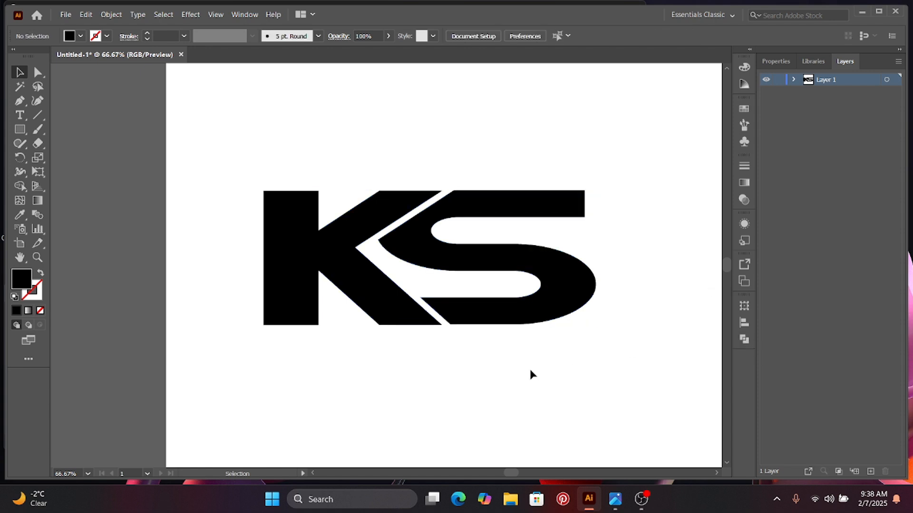
Ungroup the united lettering so the K and the S are separate shapes.
{"action": "left_click", "coordinate": [503, 317]}
{"action": "right_click", "coordinate": [412, 241]}
{"action": "left_click", "coordinate": [448, 334]}
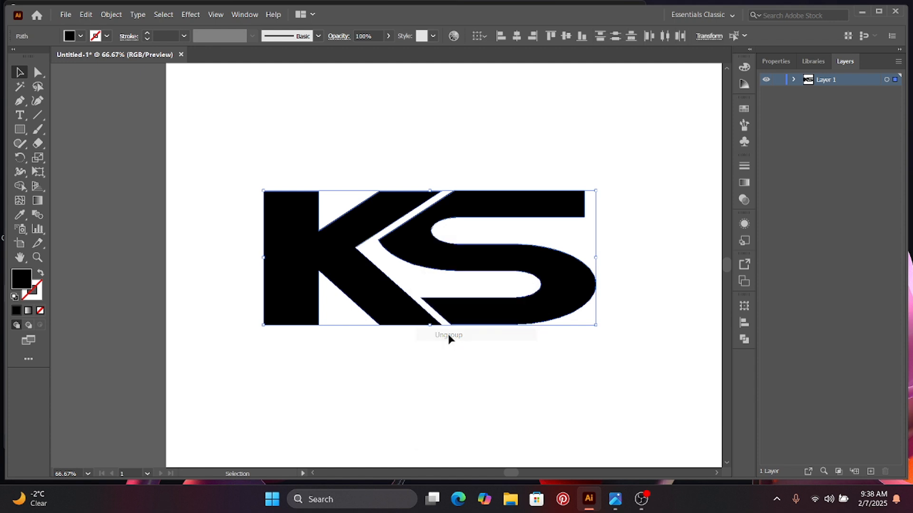
{"action": "left_click", "coordinate": [449, 336]}
Try moving the S and the K apart as separate shapes, and undo both moves.
{"action": "left_click_drag", "start_coordinate": [458, 322], "coordinate": [502, 318]}
{"action": "left_click_drag", "start_coordinate": [398, 324], "coordinate": [348, 350]}
{"action": "key", "text": "ctrl+z"}
{"action": "key", "text": "ctrl+z"}
{"action": "left_click", "coordinate": [364, 375]}
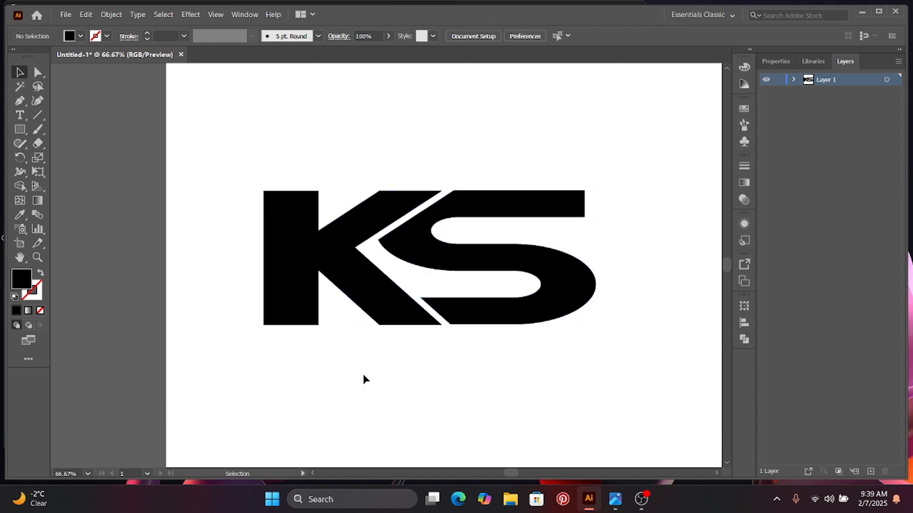
Move the whole KS lettering horizontally to the right on the artboard.
{"action": "left_click_drag", "start_coordinate": [499, 391], "coordinate": [469, 401]}
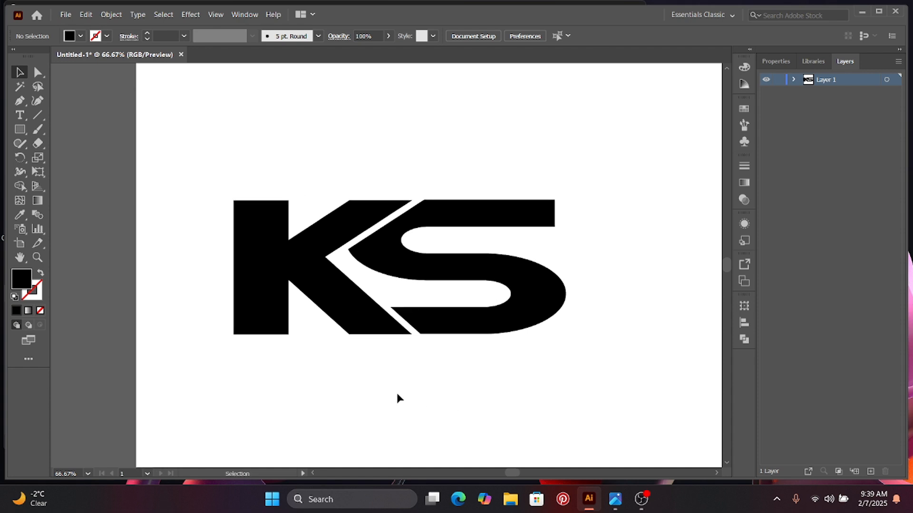
{"action": "left_click_drag", "start_coordinate": [349, 386], "coordinate": [399, 382]}
{"action": "key", "text": "ctrl+minus"}
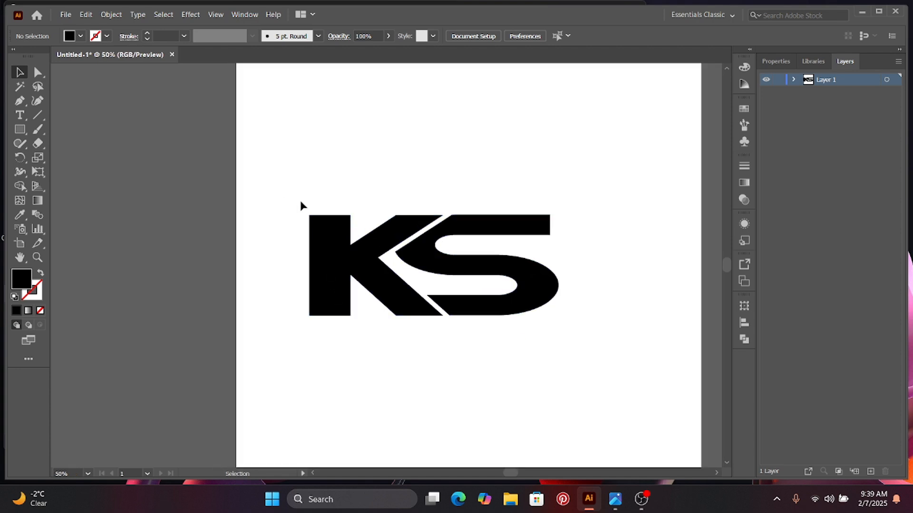
{"action": "left_click_drag", "start_coordinate": [285, 188], "coordinate": [561, 348]}
{"action": "left_click_drag", "start_coordinate": [432, 256], "coordinate": [494, 257]}
{"action": "left_click", "coordinate": [341, 342]}
Draw a diagonal line across the end of the S's top bar, passing through its upper outer corner.
{"action": "key", "text": "ctrl+1"}
{"action": "key", "text": "backslash"}
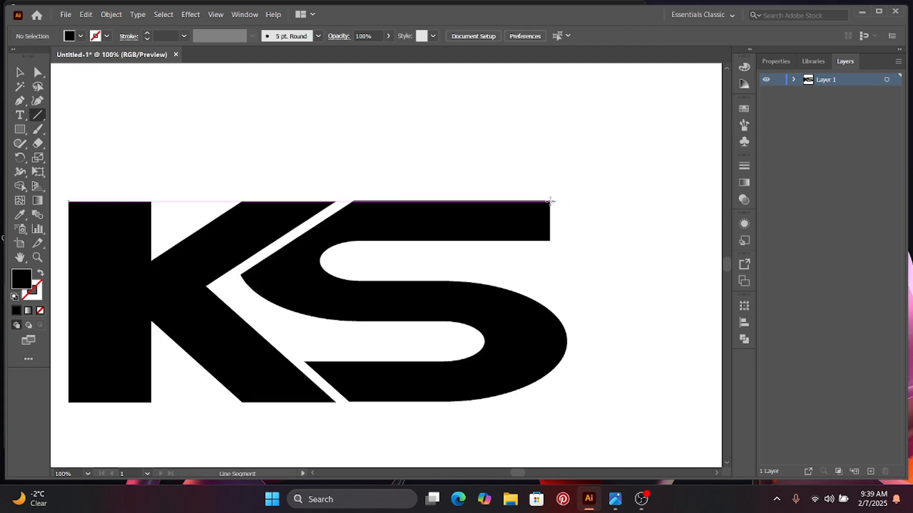
{"action": "left_click_drag", "start_coordinate": [549, 200], "coordinate": [475, 267]}
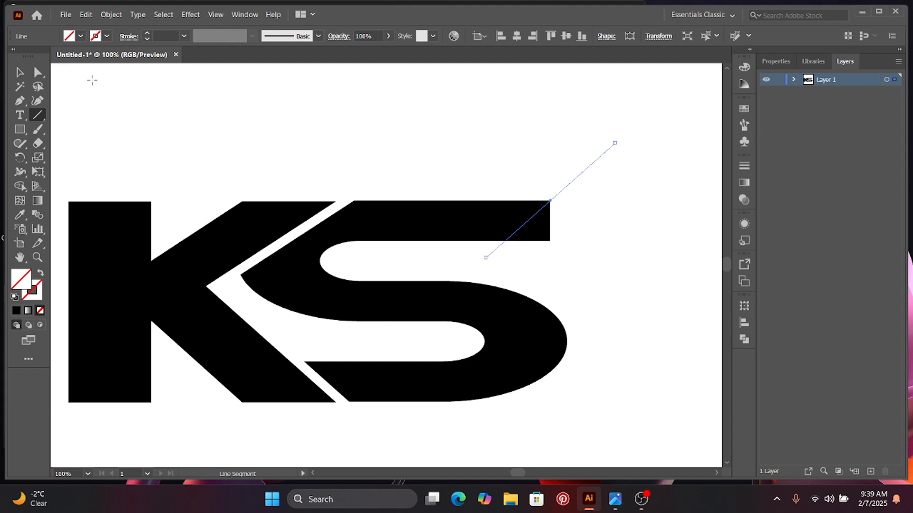
Remove the S's top bar corner beyond the diagonal line with the Shape Builder and delete the line.
{"action": "left_click", "coordinate": [21, 74]}
{"action": "left_click", "coordinate": [522, 208], "text": "shift"}
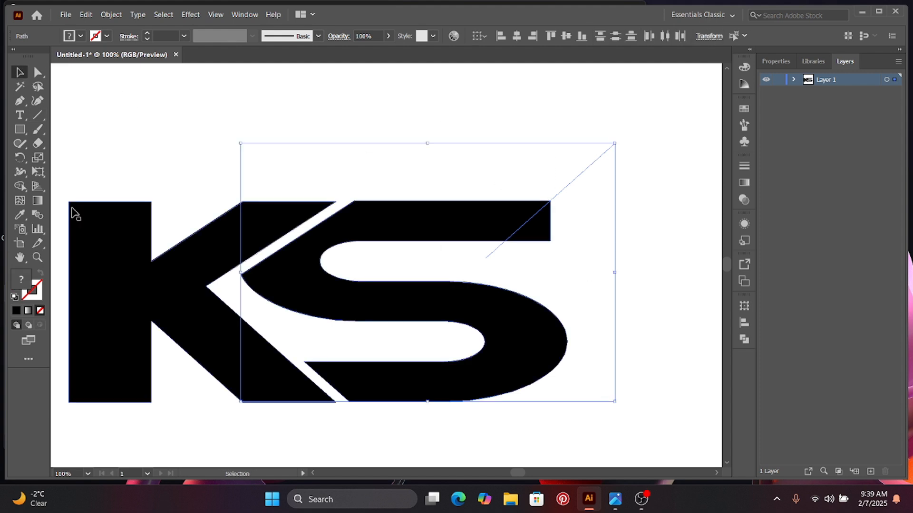
{"action": "left_click", "coordinate": [24, 190]}
{"action": "left_click", "coordinate": [541, 236], "text": "alt"}
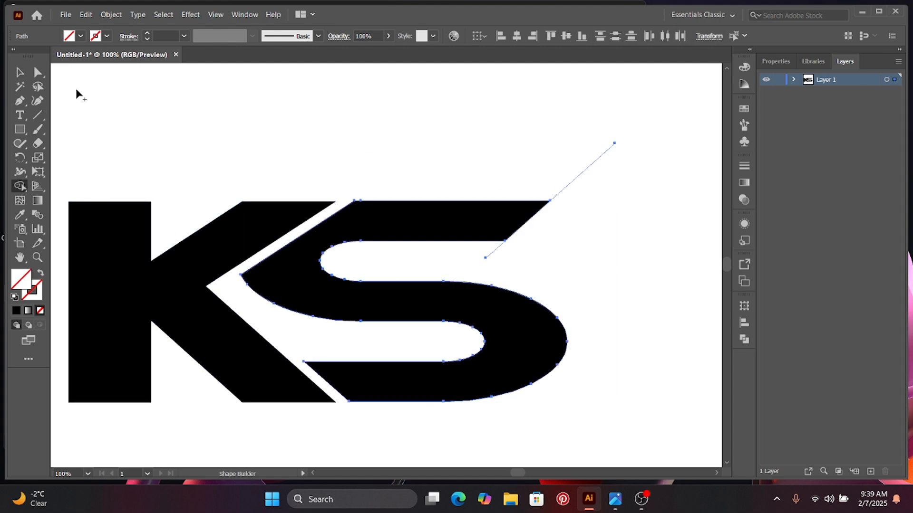
{"action": "key", "text": "v"}
{"action": "left_click", "coordinate": [574, 117]}
{"action": "left_click_drag", "start_coordinate": [574, 117], "coordinate": [630, 194]}
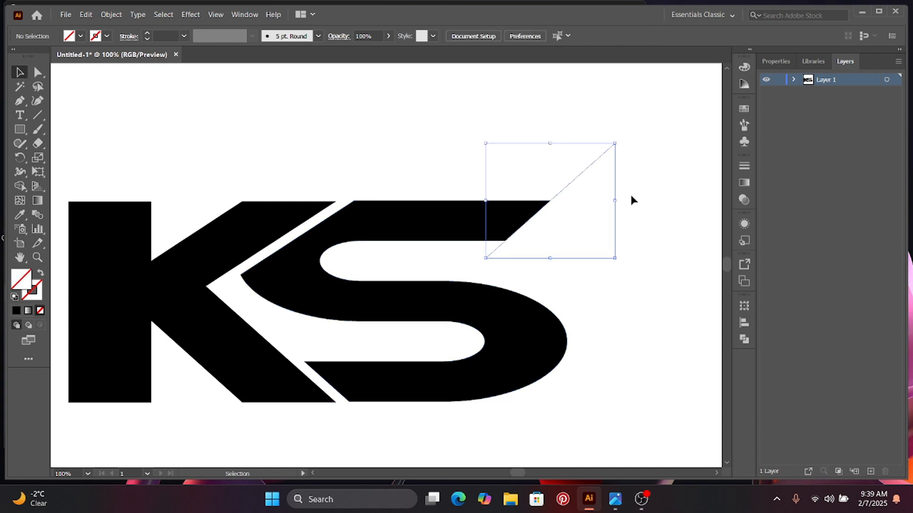
{"action": "key", "text": "Delete"}
Draw a horizontal rectangle against the upper left side of the K's stem, as thick as the S's top bar.
{"action": "key", "text": "ctrl+minus"}
{"action": "left_click_drag", "start_coordinate": [312, 354], "coordinate": [486, 341]}
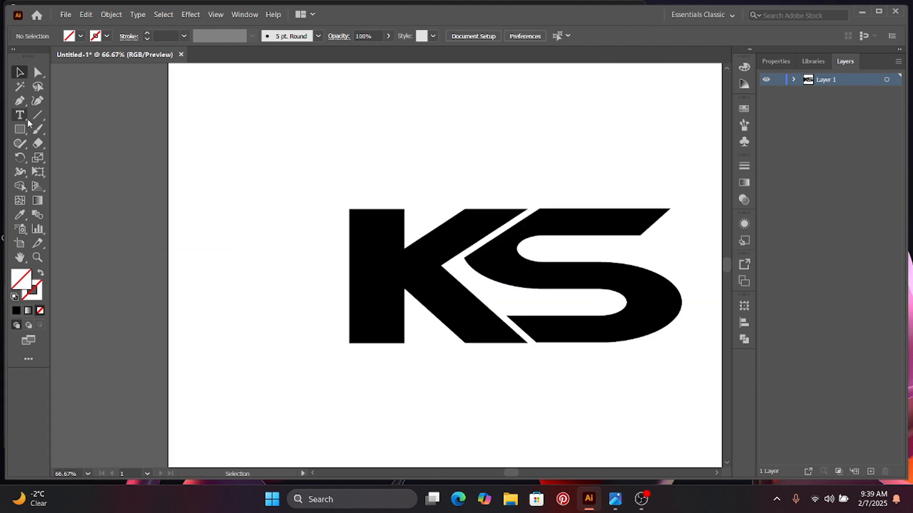
{"action": "left_click", "coordinate": [20, 129]}
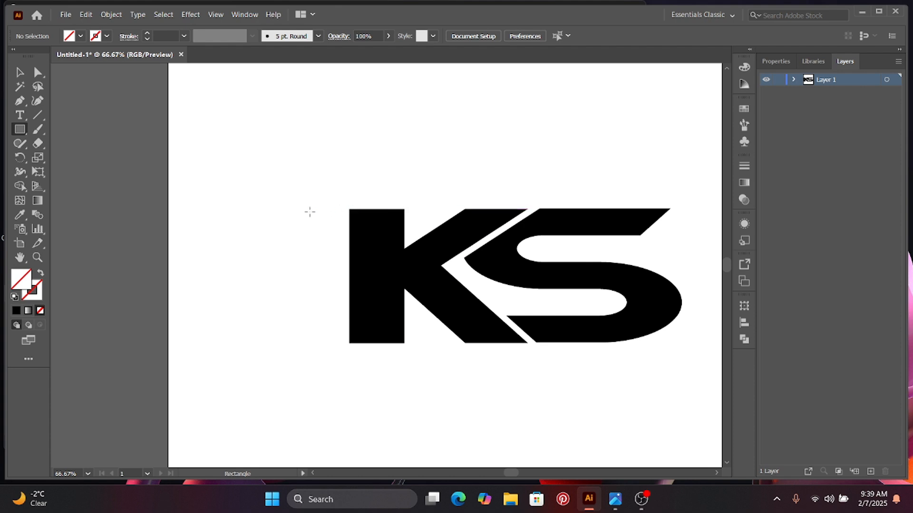
{"action": "left_click_drag", "start_coordinate": [272, 218], "coordinate": [287, 230]}
{"action": "key", "text": "ctrl+shift+a"}
{"action": "mouse_move", "coordinate": [271, 212]}
{"action": "left_mouse_down"}
{"action": "mouse_move", "coordinate": [322, 247]}
{"action": "mouse_move", "coordinate": [349, 236]}
{"action": "left_mouse_up"}
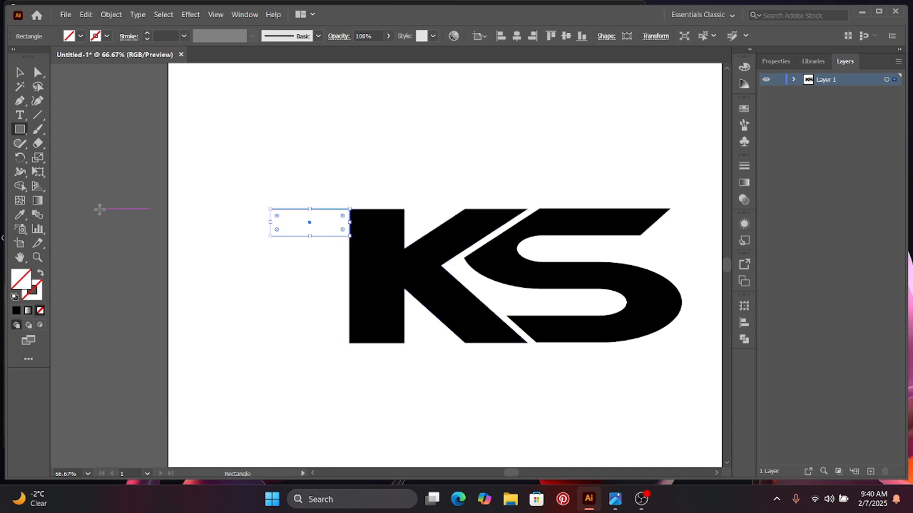
Fill the rectangle beside the K's stem with pure black to match the lettering.
{"action": "left_click", "coordinate": [69, 36]}
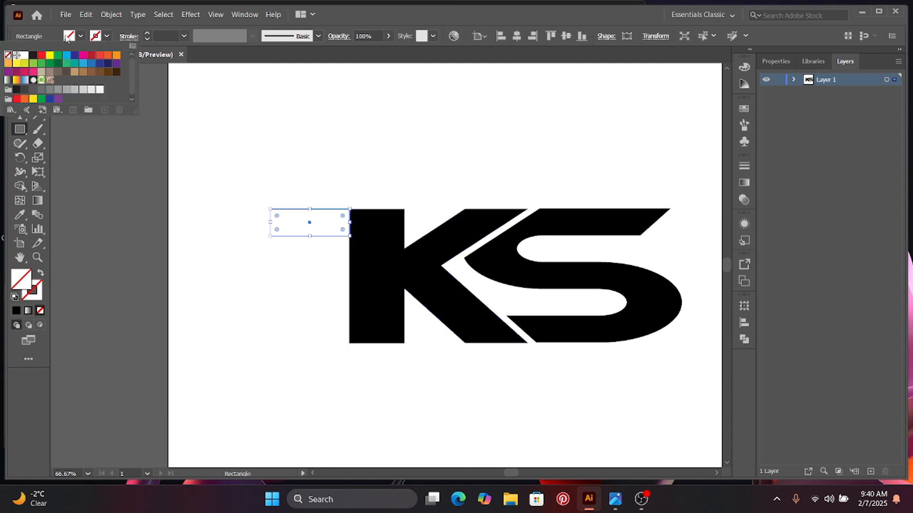
{"action": "left_click", "coordinate": [32, 55]}
{"action": "left_click", "coordinate": [81, 273]}
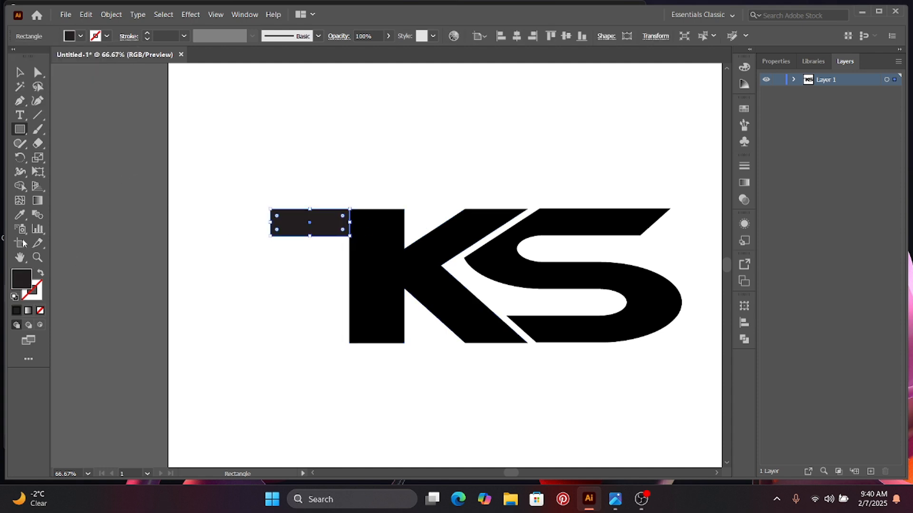
{"action": "double_click", "coordinate": [25, 279]}
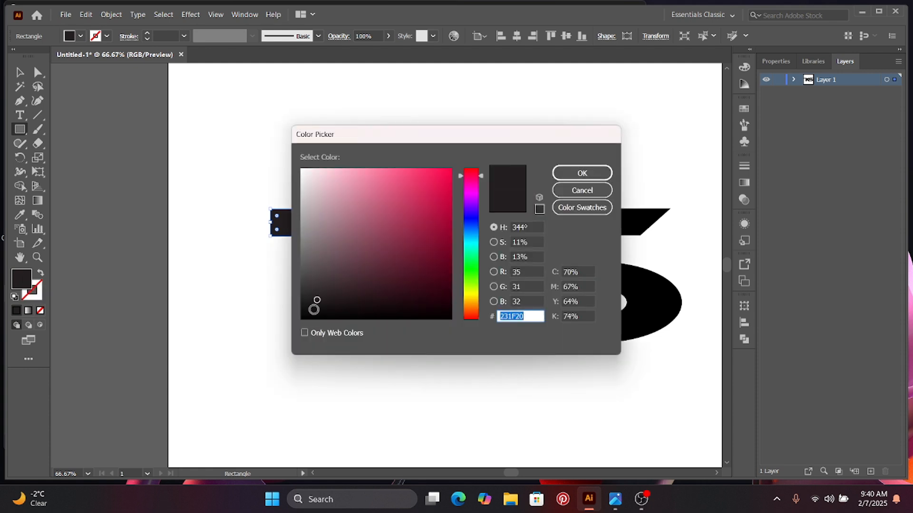
{"action": "left_click", "coordinate": [303, 311]}
{"action": "left_click", "coordinate": [581, 173]}
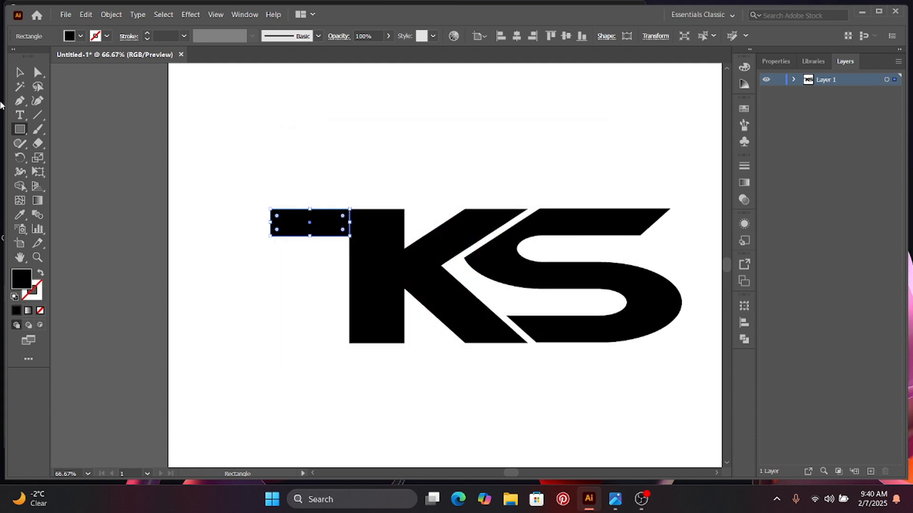
{"action": "left_click", "coordinate": [19, 73]}
{"action": "left_click", "coordinate": [136, 153]}
{"action": "left_click", "coordinate": [335, 219]}
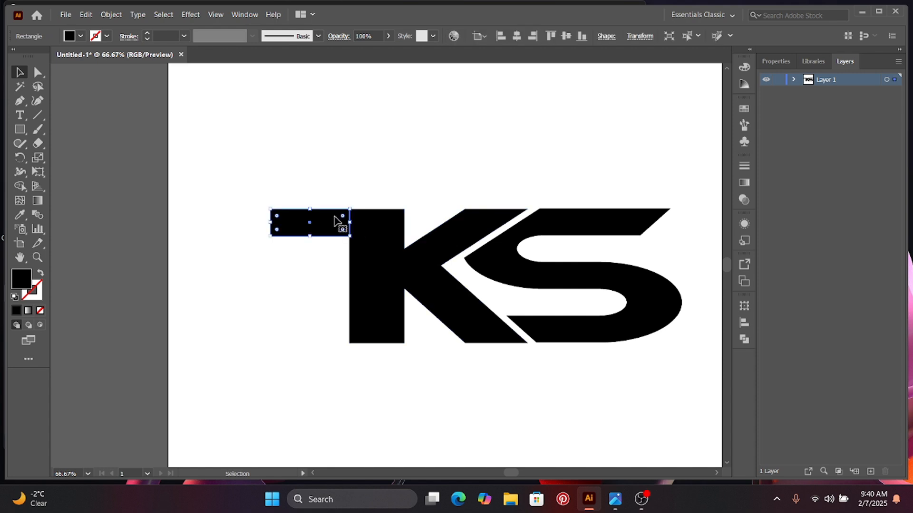
{"action": "left_click", "coordinate": [252, 277]}
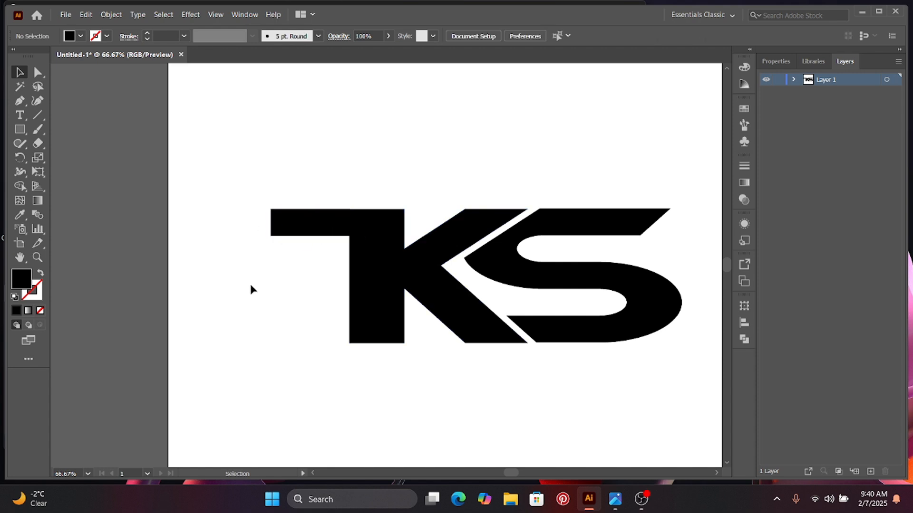
Move the bar 2.38 px horizontally toward the K so it overlaps the stem.
{"action": "key", "text": "ctrl+equal"}
{"action": "key", "text": "ctrl+equal"}
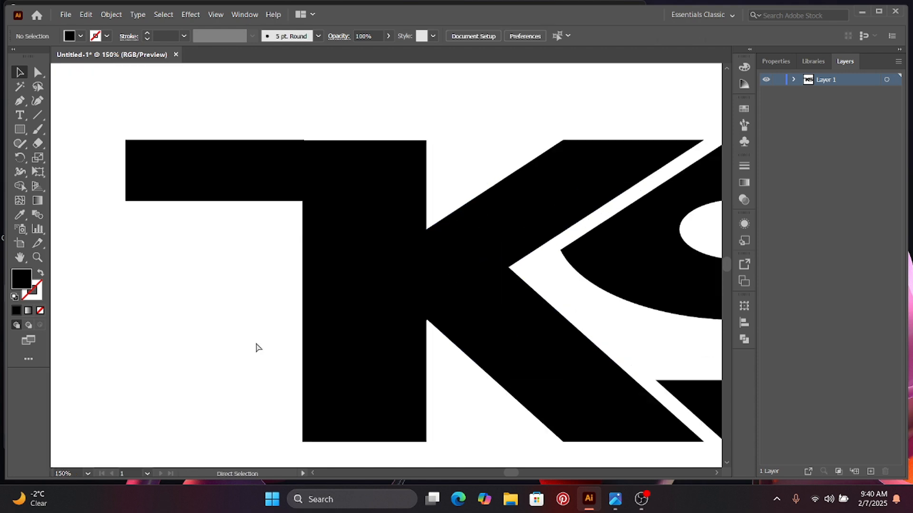
{"action": "left_click_drag", "start_coordinate": [271, 182], "coordinate": [274, 180]}
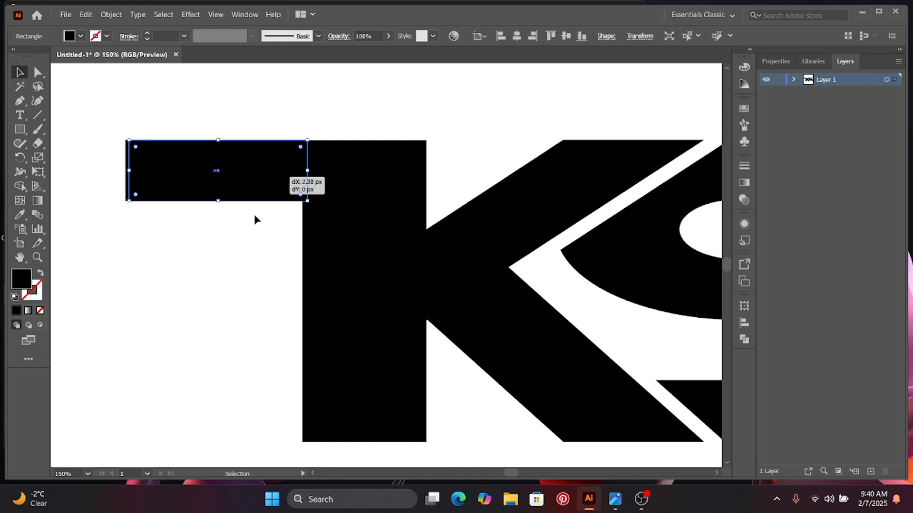
{"action": "left_click", "coordinate": [215, 284]}
Copy the bar below the first one, leaving narrow gaps to the upper bar and to the K's stem.
{"action": "left_click_drag", "start_coordinate": [217, 267], "coordinate": [306, 259]}
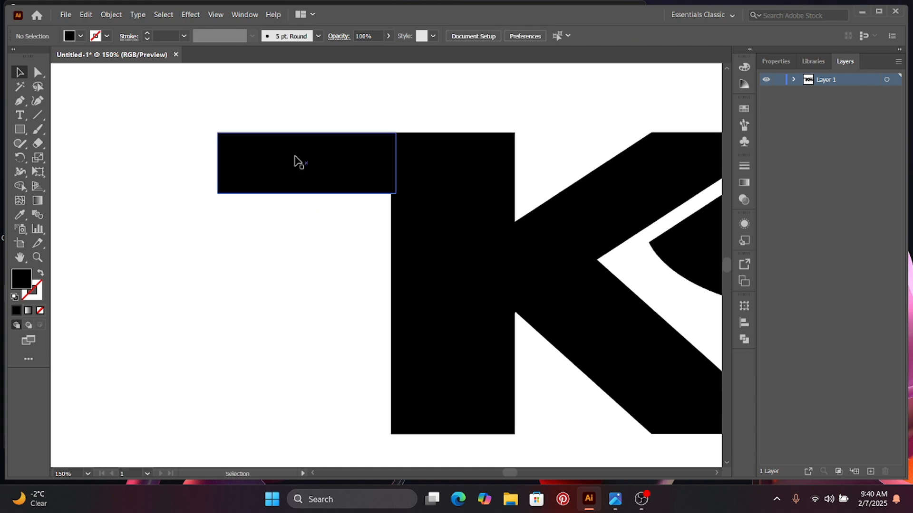
{"action": "left_click_drag", "start_coordinate": [294, 157], "coordinate": [296, 211]}
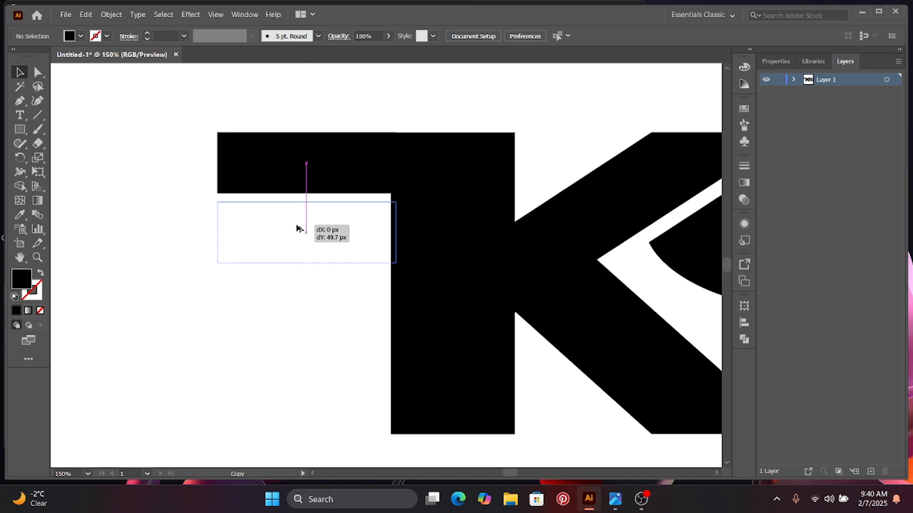
{"action": "left_click_drag", "start_coordinate": [299, 229], "coordinate": [290, 226]}
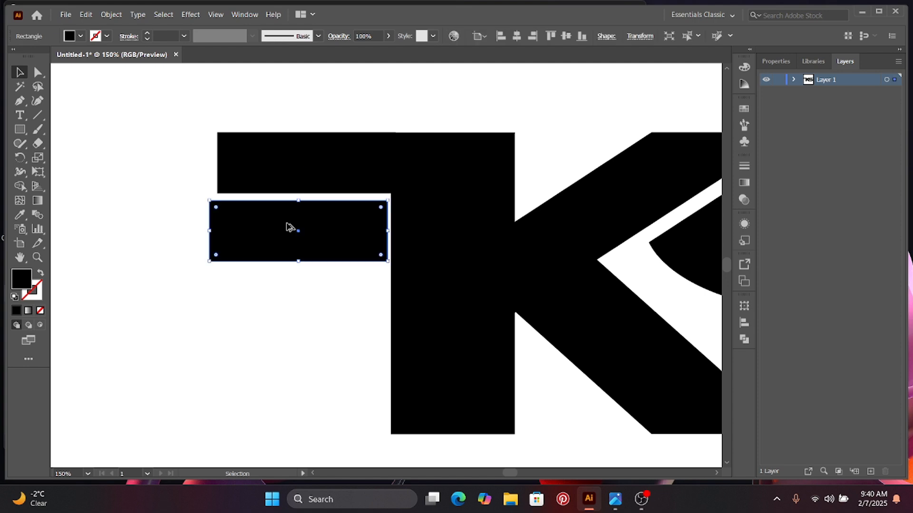
{"action": "key", "text": "Up"}
{"action": "key", "text": "Up"}
{"action": "key", "text": "Up"}
{"action": "key", "text": "Up"}
{"action": "left_click", "coordinate": [315, 297]}
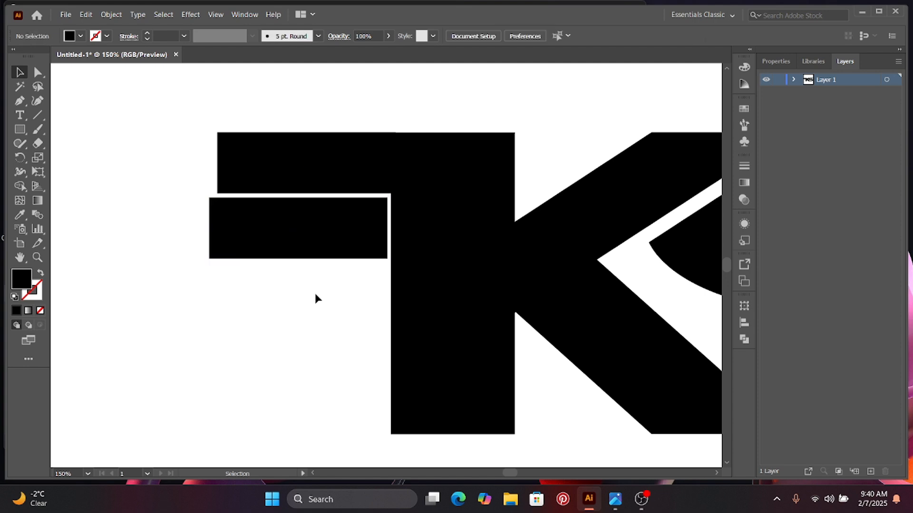
Shorten the copied bar to align its outer end with the top bar, and duplicate it below with an equal gap.
{"action": "left_click", "coordinate": [264, 226]}
{"action": "left_click_drag", "start_coordinate": [210, 228], "coordinate": [217, 227]}
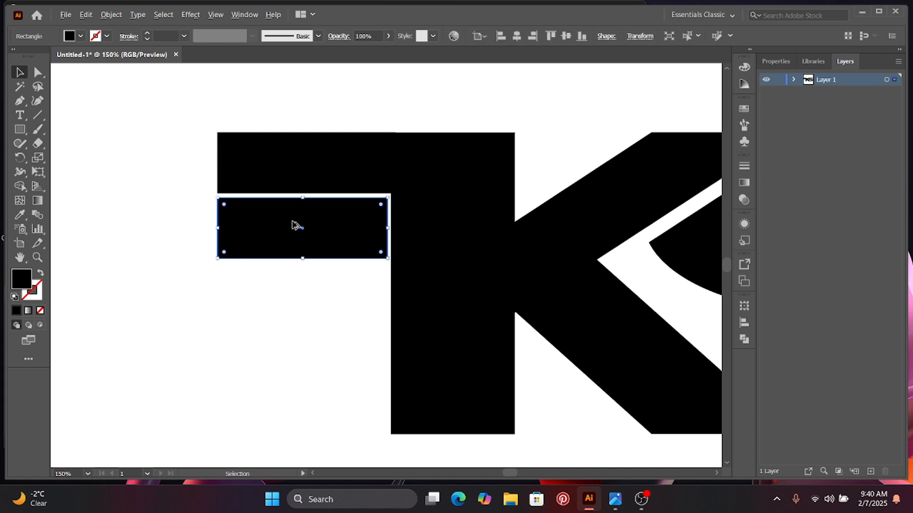
{"action": "left_click_drag", "start_coordinate": [293, 225], "coordinate": [295, 289]}
{"action": "left_click", "coordinate": [296, 343]}
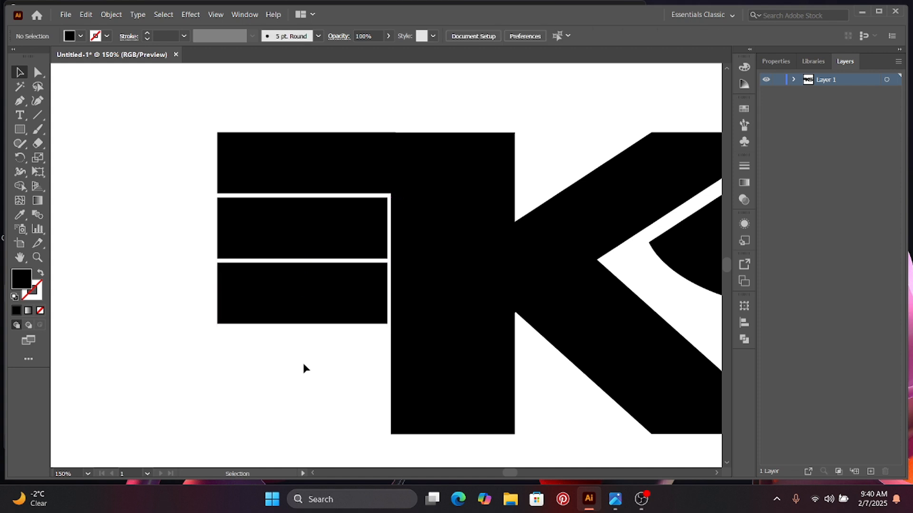
Round the lower outer corner of the top bar into a curve spanning the bar's full height.
{"action": "key", "text": "ctrl+minus"}
{"action": "key", "text": "ctrl+minus"}
{"action": "key", "text": "ctrl+plus"}
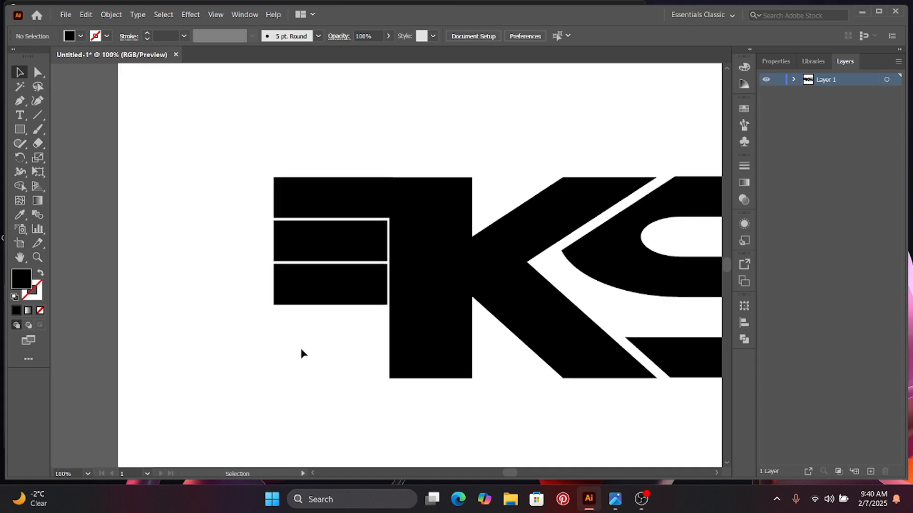
{"action": "key", "text": "ctrl+minus"}
{"action": "key", "text": "ctrl+minus"}
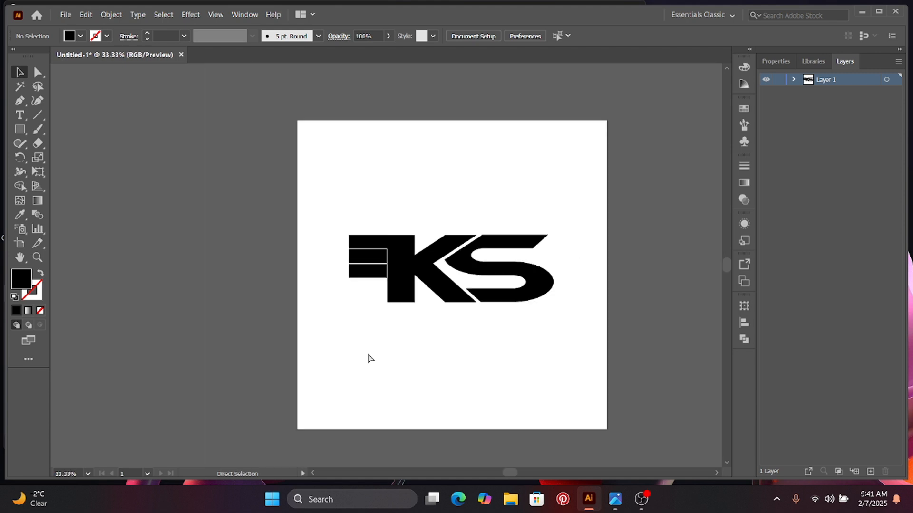
{"action": "key", "text": "ctrl+plus"}
{"action": "key", "text": "ctrl+plus"}
{"action": "key", "text": "ctrl+plus"}
{"action": "left_click", "coordinate": [291, 201]}
{"action": "left_click", "coordinate": [38, 73]}
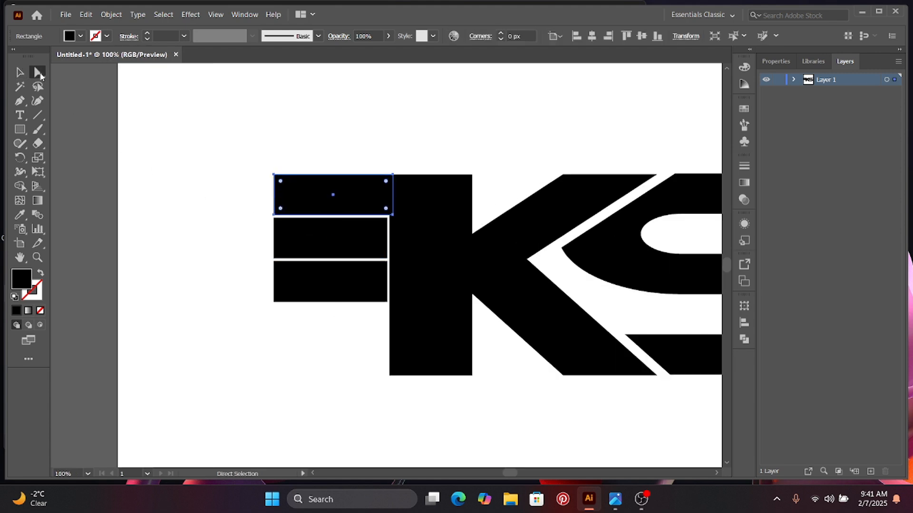
{"action": "left_click_drag", "start_coordinate": [281, 209], "coordinate": [332, 192]}
Round the lower outer corners of the middle and bottom bars to match the top bar, about 43.78 px on the middle one.
{"action": "left_click", "coordinate": [307, 240]}
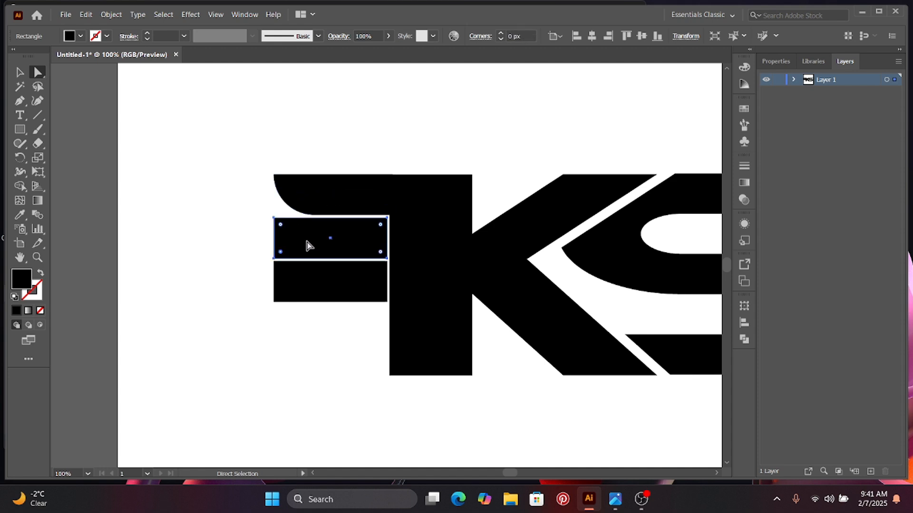
{"action": "left_click_drag", "start_coordinate": [282, 253], "coordinate": [316, 241]}
{"action": "left_click", "coordinate": [319, 271]}
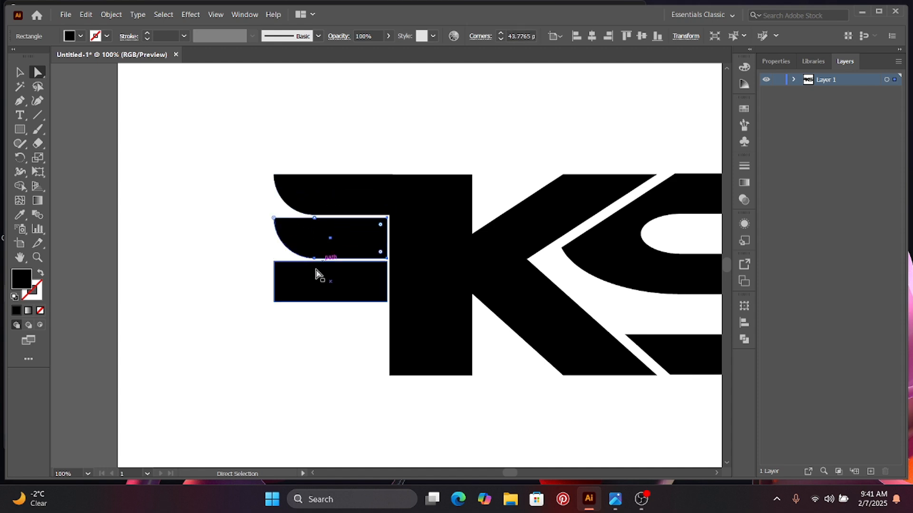
{"action": "left_click_drag", "start_coordinate": [280, 297], "coordinate": [319, 273]}
{"action": "left_click", "coordinate": [316, 338]}
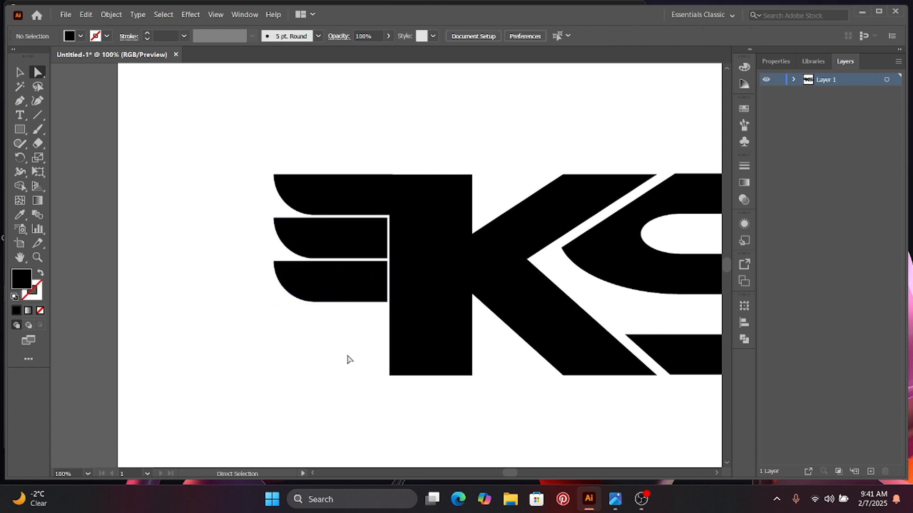
Draw a white 1 pt Pen path without fill from the top bar's outer tip, curving to mid-height and running straight to the K's stem.
{"action": "key", "text": "ctrl+minus"}
{"action": "key", "text": "ctrl+minus"}
{"action": "key", "text": "ctrl+plus"}
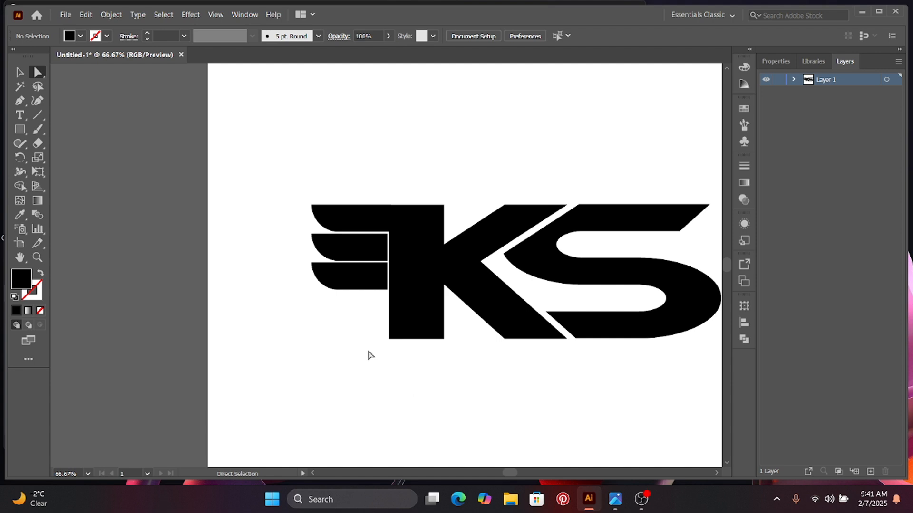
{"action": "key", "text": "ctrl+plus"}
{"action": "key", "text": "ctrl+plus"}
{"action": "key", "text": "ctrl+plus"}
{"action": "left_click", "coordinate": [348, 229]}
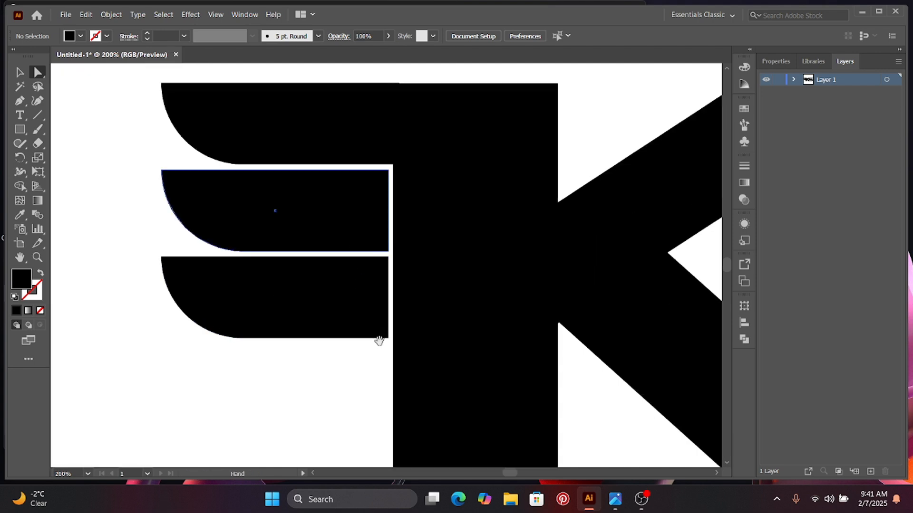
{"action": "left_click", "coordinate": [151, 153]}
{"action": "scroll", "coordinate": [147, 219], "scroll_direction": "up", "scroll_amount": 3}
{"action": "left_click", "coordinate": [21, 104]}
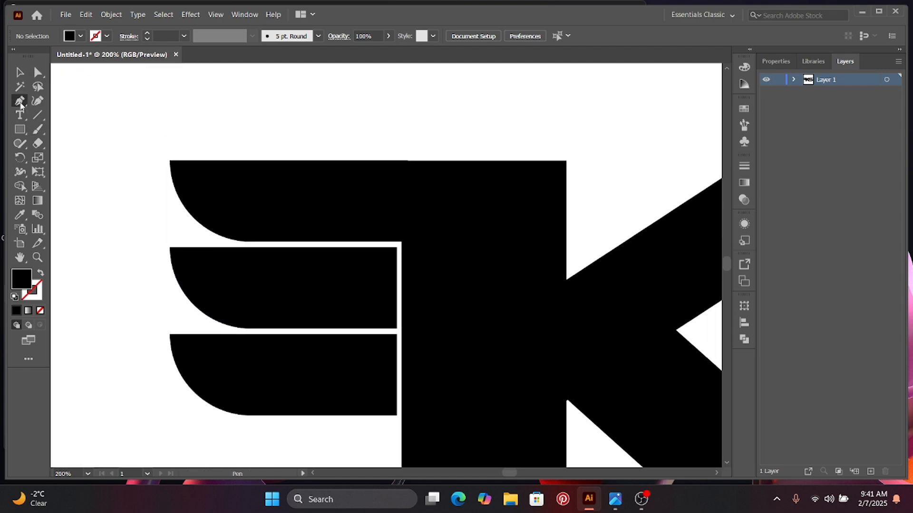
{"action": "left_click", "coordinate": [42, 273]}
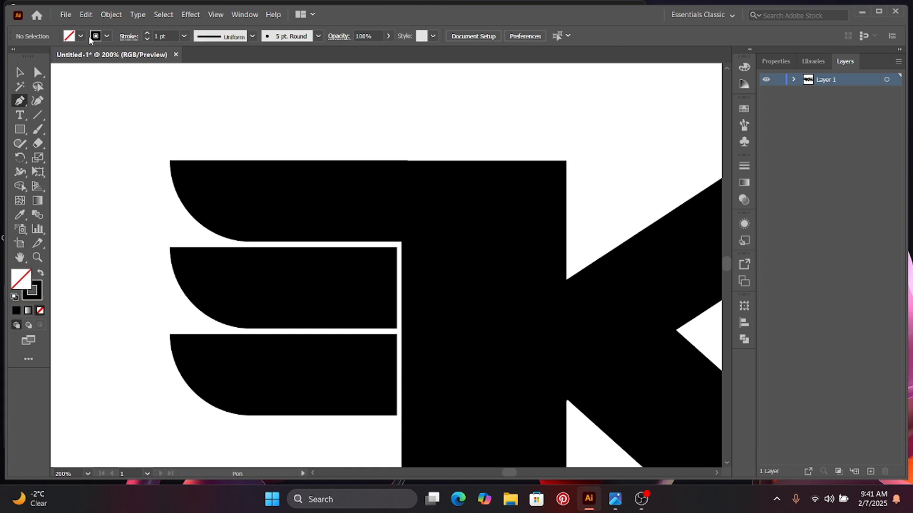
{"action": "left_click", "coordinate": [95, 35]}
{"action": "left_click", "coordinate": [24, 56]}
{"action": "left_click", "coordinate": [205, 197]}
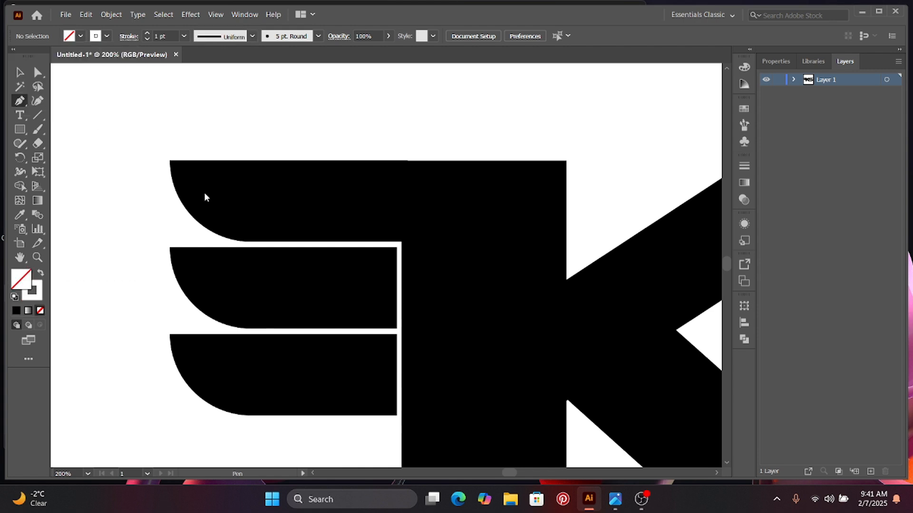
{"action": "left_click", "coordinate": [170, 161]}
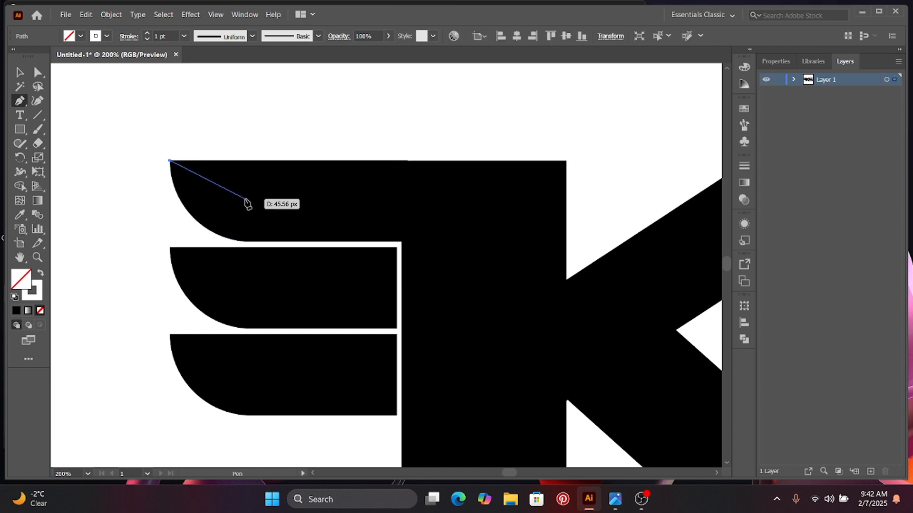
{"action": "left_click_drag", "start_coordinate": [245, 199], "coordinate": [403, 203]}
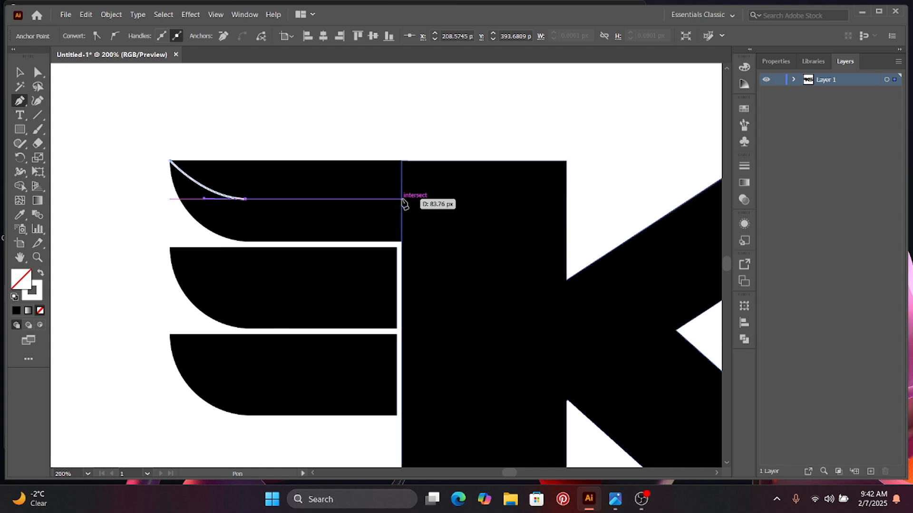
{"action": "left_click", "coordinate": [401, 200]}
{"action": "left_click", "coordinate": [20, 72]}
{"action": "left_click", "coordinate": [63, 136]}
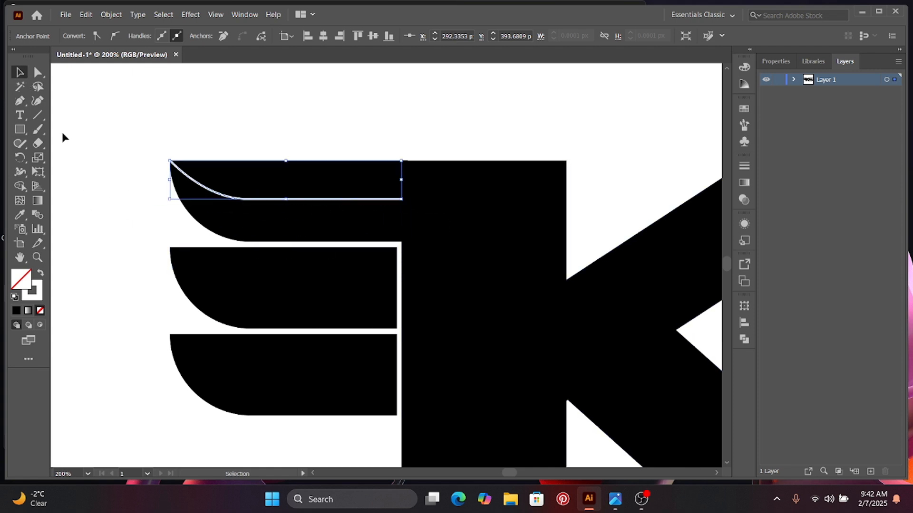
Copy the white curved path straight down onto the middle and bottom bars at the same relative position.
{"action": "left_click", "coordinate": [245, 200]}
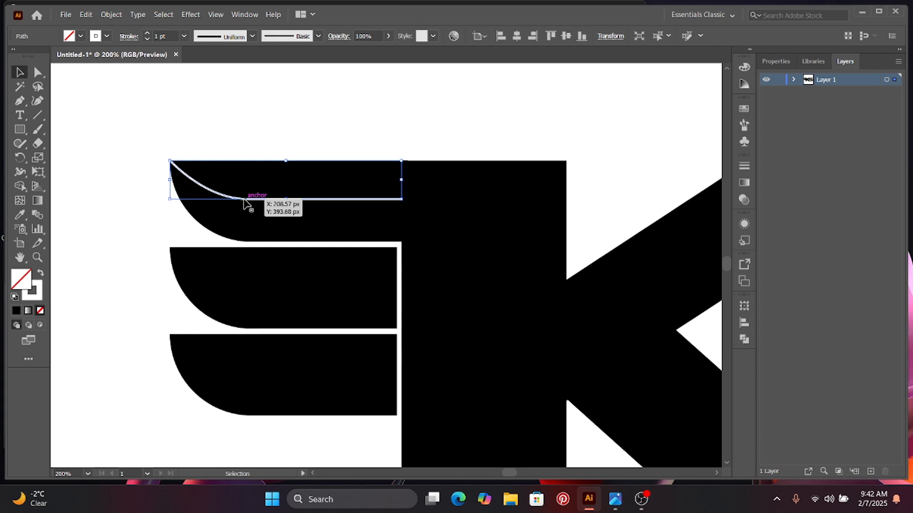
{"action": "left_click_drag", "start_coordinate": [245, 200], "coordinate": [245, 288]}
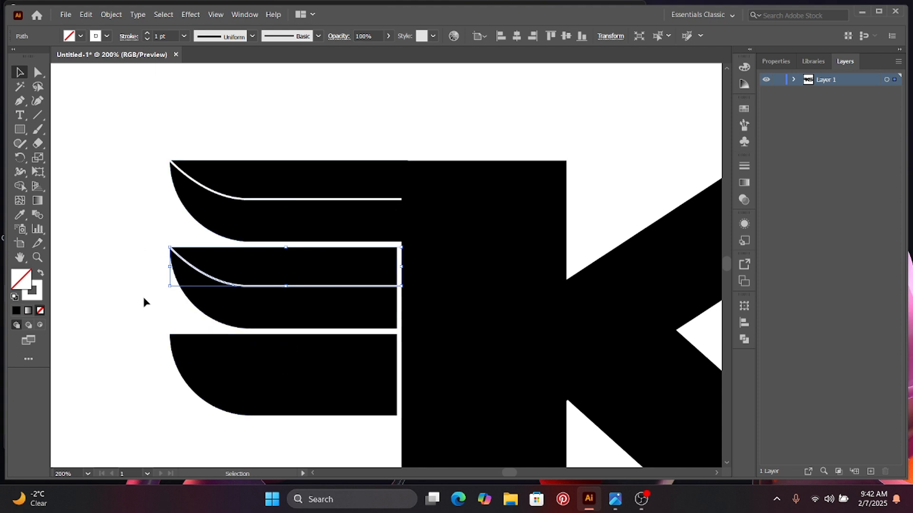
{"action": "left_click_drag", "start_coordinate": [275, 287], "coordinate": [273, 376]}
{"action": "left_click", "coordinate": [140, 173]}
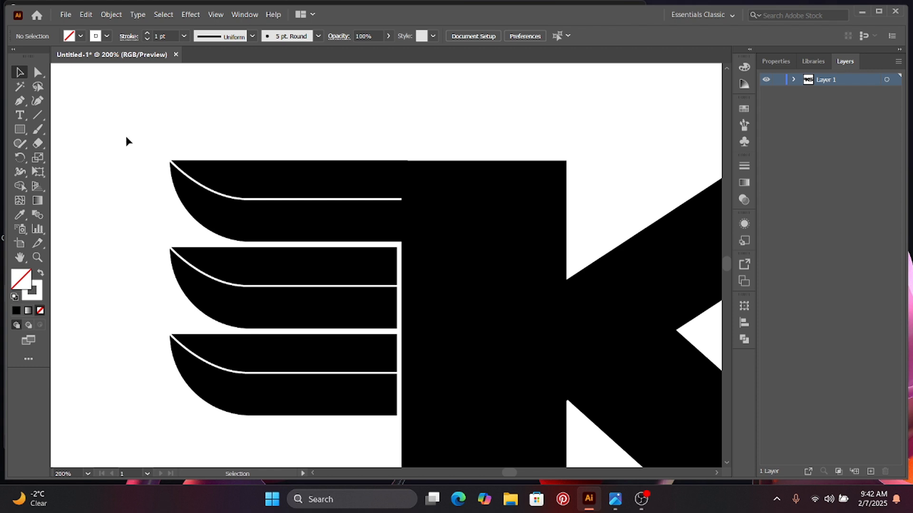
{"action": "left_click_drag", "start_coordinate": [167, 181], "coordinate": [395, 407]}
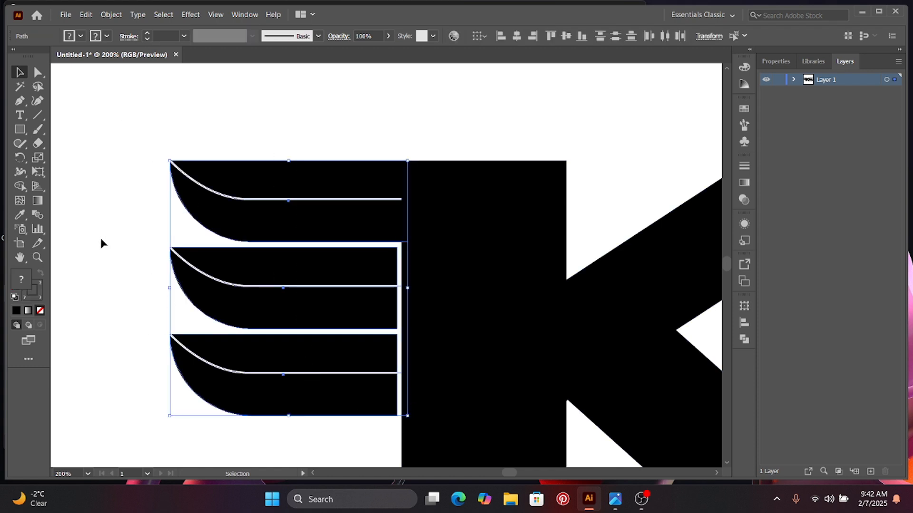
{"action": "left_click", "coordinate": [18, 187]}
{"action": "left_click", "coordinate": [254, 185]}
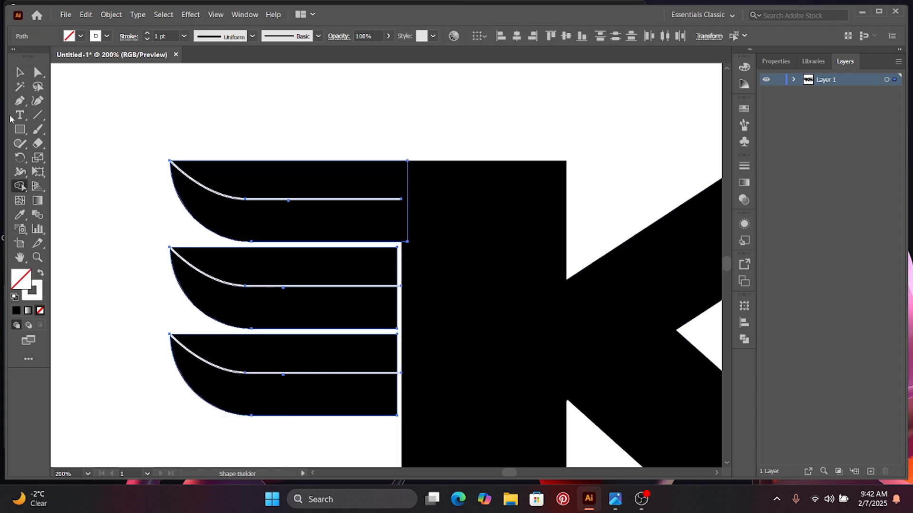
Extend the top bar's white dividing line straight into the K's stem, ending at about X 296.91 px, Y 393.68 px.
{"action": "left_click", "coordinate": [36, 72]}
{"action": "left_click", "coordinate": [254, 201]}
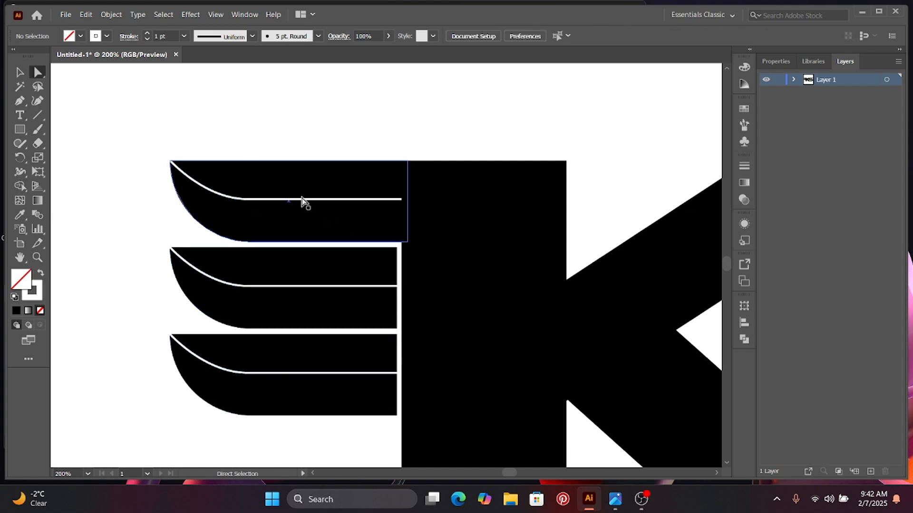
{"action": "left_click", "coordinate": [403, 200]}
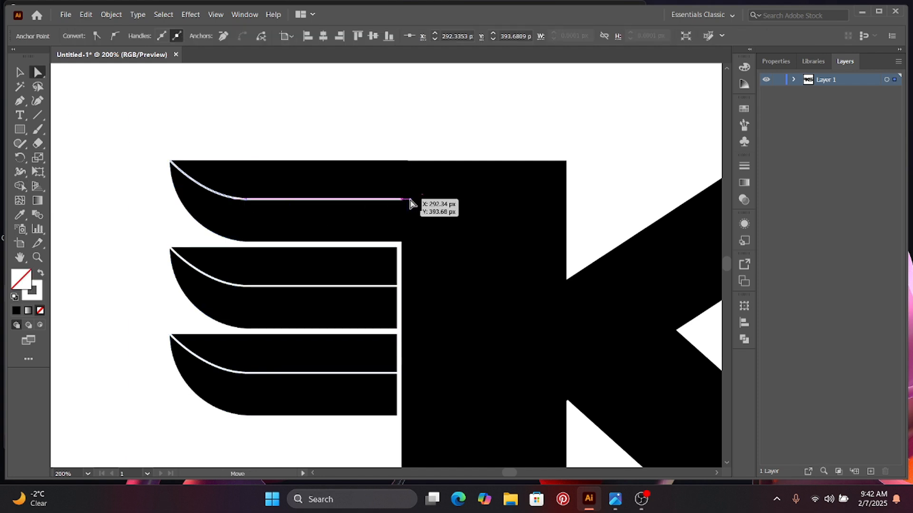
{"action": "left_click", "coordinate": [20, 72]}
{"action": "left_click", "coordinate": [162, 127]}
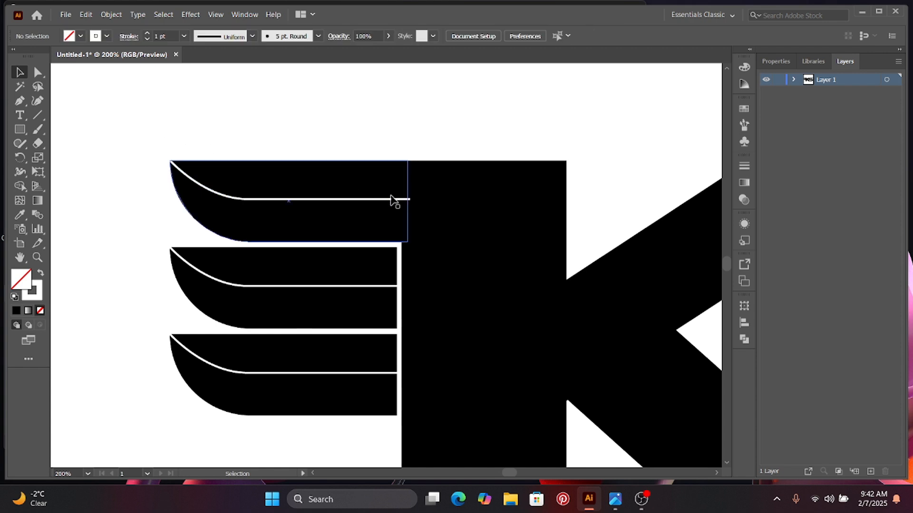
{"action": "left_click", "coordinate": [409, 200]}
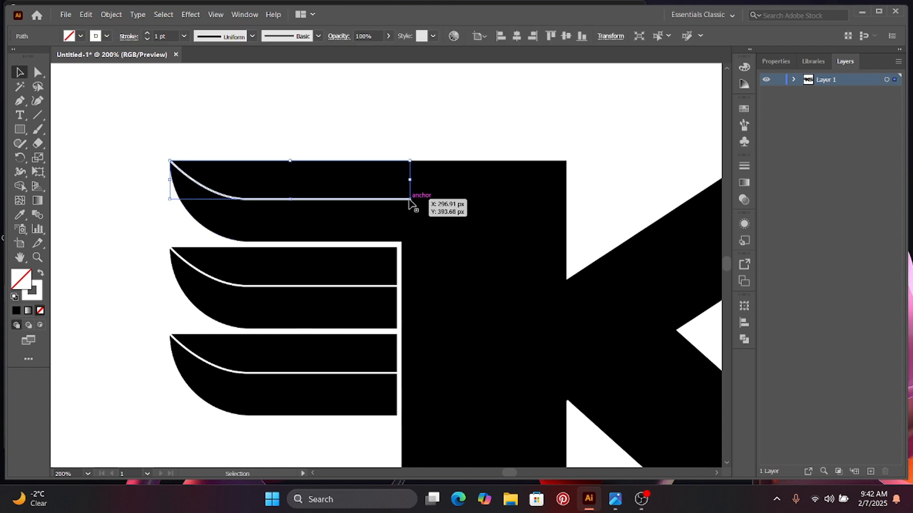
Select the K together with the wing bars and dividing lines, and set a red fill without stroke for the Shape Builder.
{"action": "left_click_drag", "start_coordinate": [147, 164], "coordinate": [425, 424]}
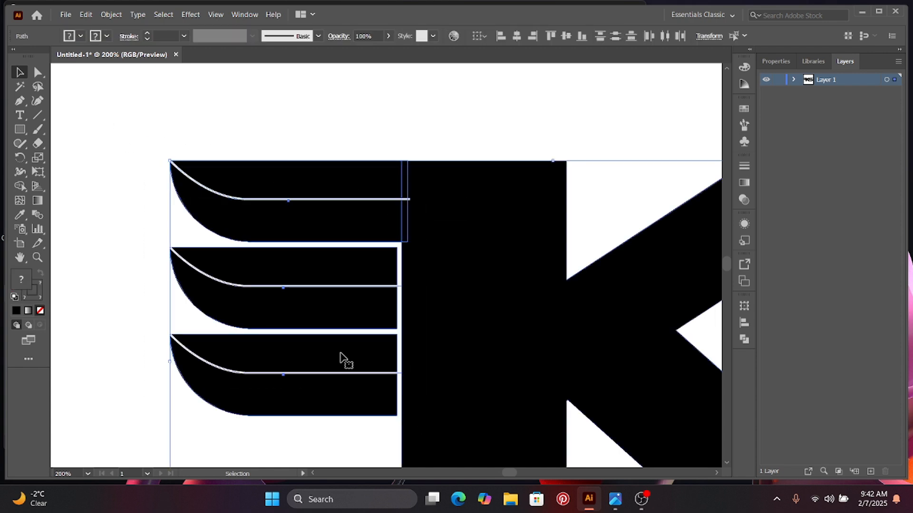
{"action": "left_click", "coordinate": [19, 186]}
{"action": "left_click", "coordinate": [281, 218], "text": "alt"}
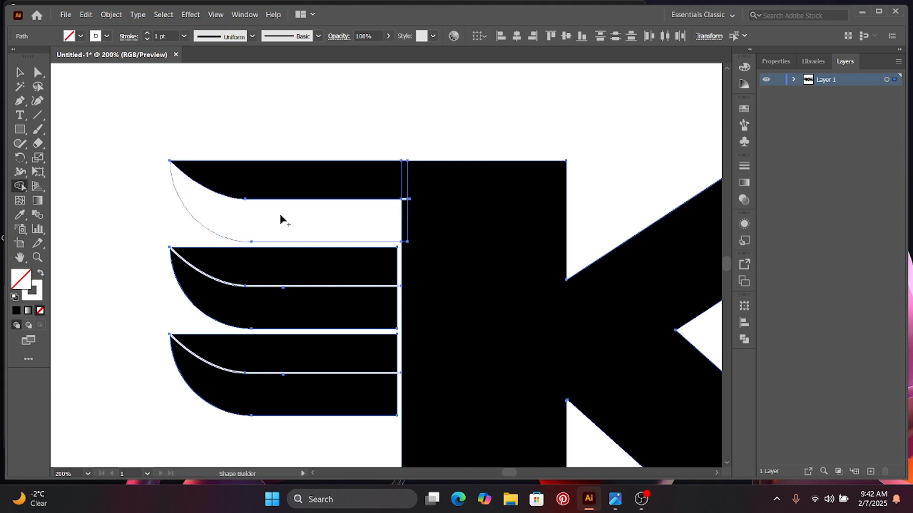
{"action": "key", "text": "ctrl+z"}
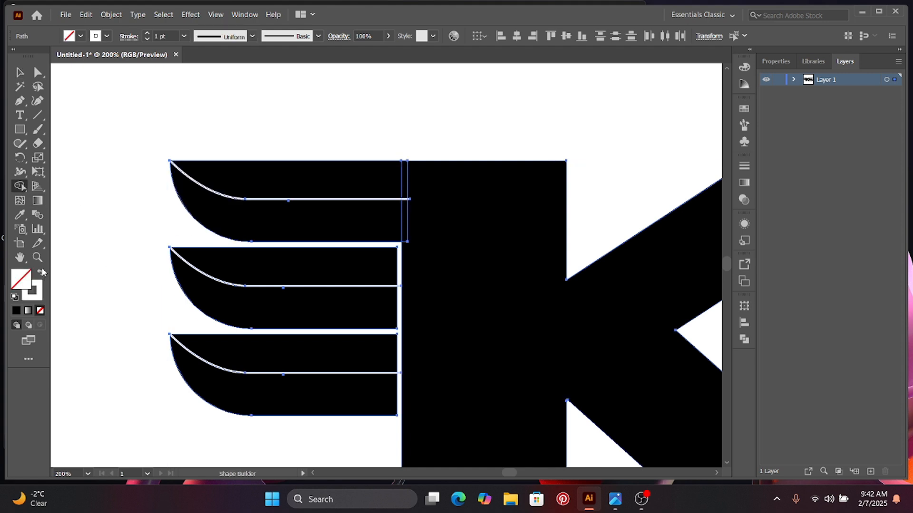
{"action": "left_click", "coordinate": [40, 273]}
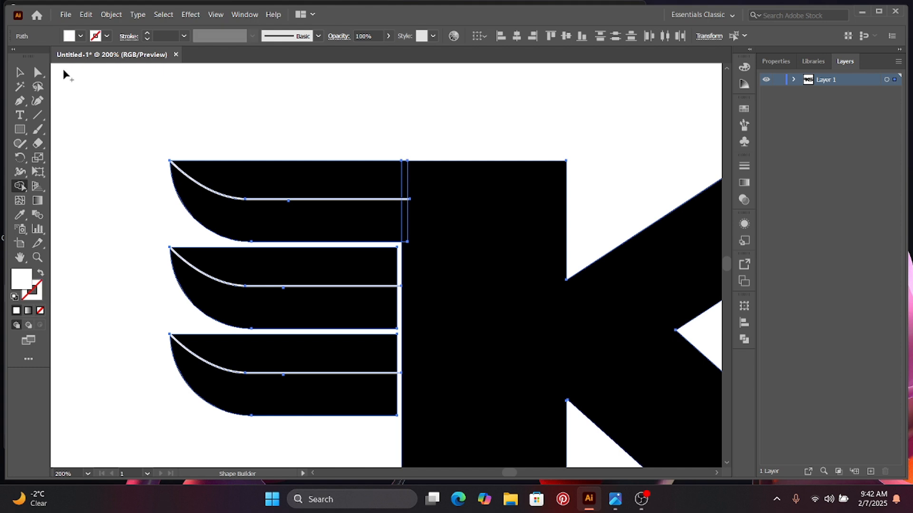
{"action": "left_click", "coordinate": [69, 36]}
{"action": "left_click", "coordinate": [41, 55]}
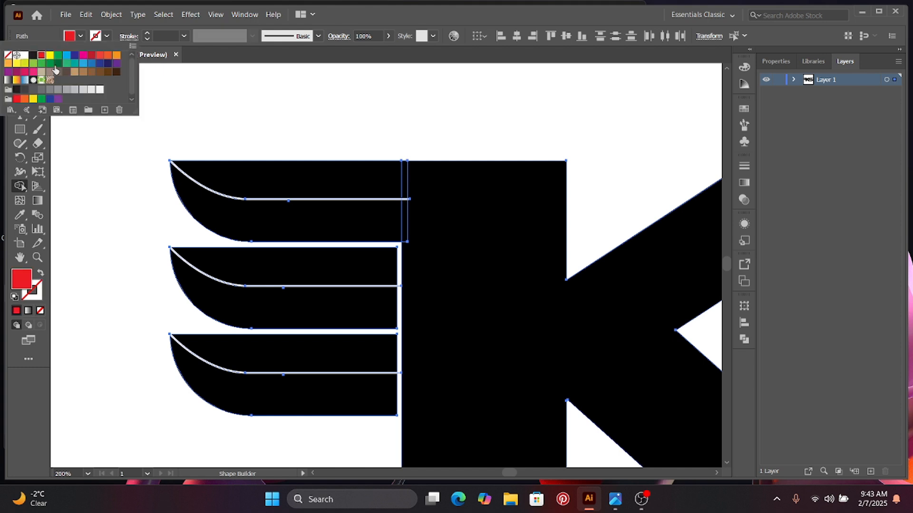
Turn the upper and lower segments of all three wing bars into separate red shapes with the Shape Builder.
{"action": "left_click", "coordinate": [267, 174]}
{"action": "left_click", "coordinate": [275, 188]}
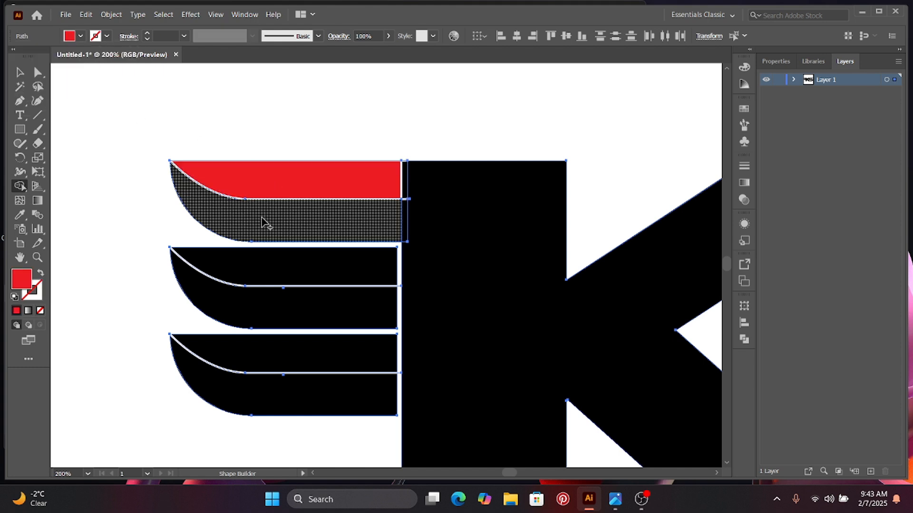
{"action": "left_click", "coordinate": [264, 221]}
{"action": "left_click", "coordinate": [270, 272]}
{"action": "left_click", "coordinate": [269, 303]}
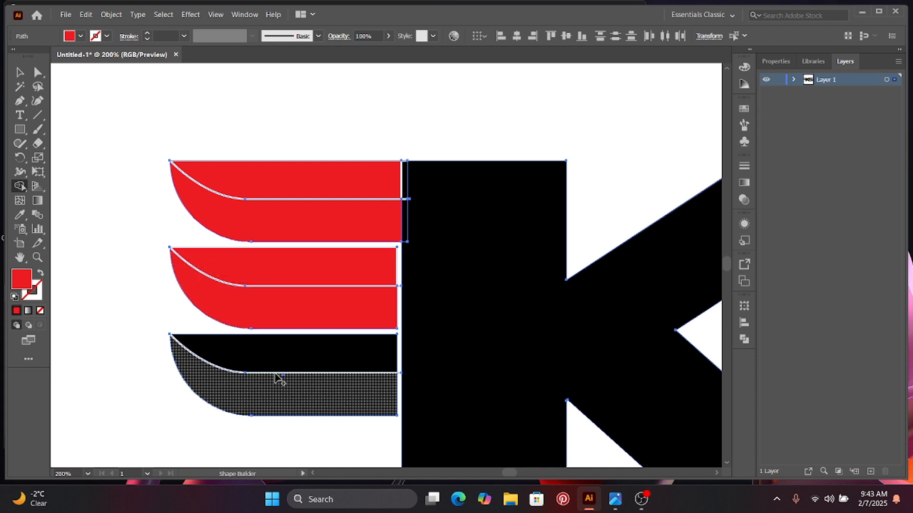
{"action": "left_click", "coordinate": [274, 357]}
{"action": "left_click", "coordinate": [275, 399]}
{"action": "key", "text": "v"}
{"action": "left_click", "coordinate": [106, 130]}
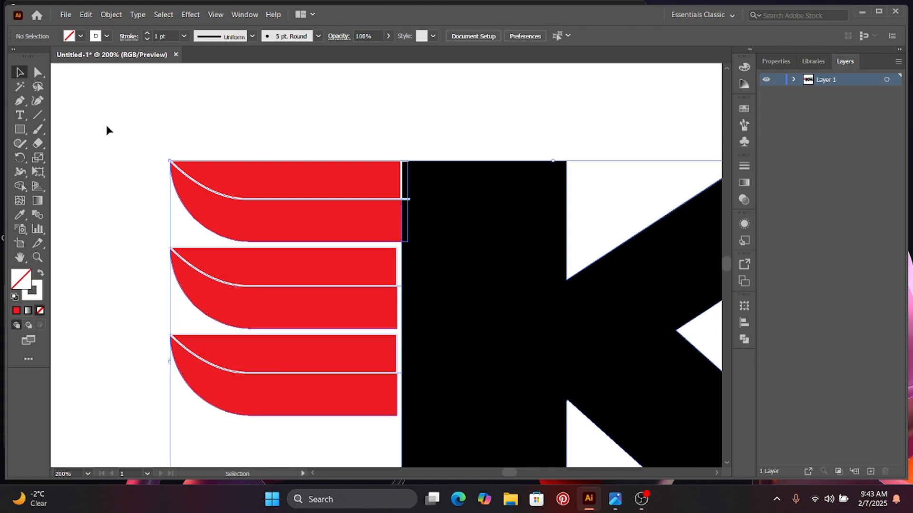
Remove the white stroke from the top bar's upper segment and delete the leftover line stub on the K's stem.
{"action": "left_click", "coordinate": [224, 196]}
{"action": "key", "text": "Delete"}
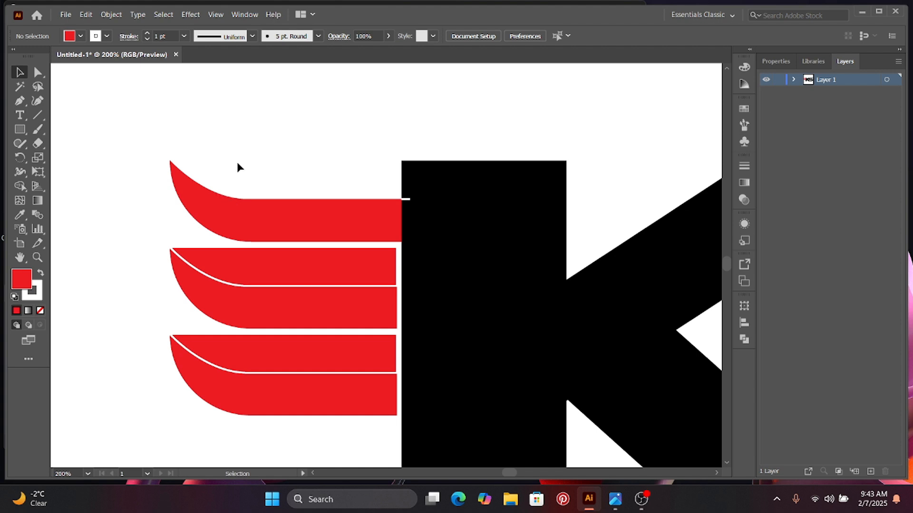
{"action": "key", "text": "ctrl+z"}
{"action": "left_click", "coordinate": [95, 37]}
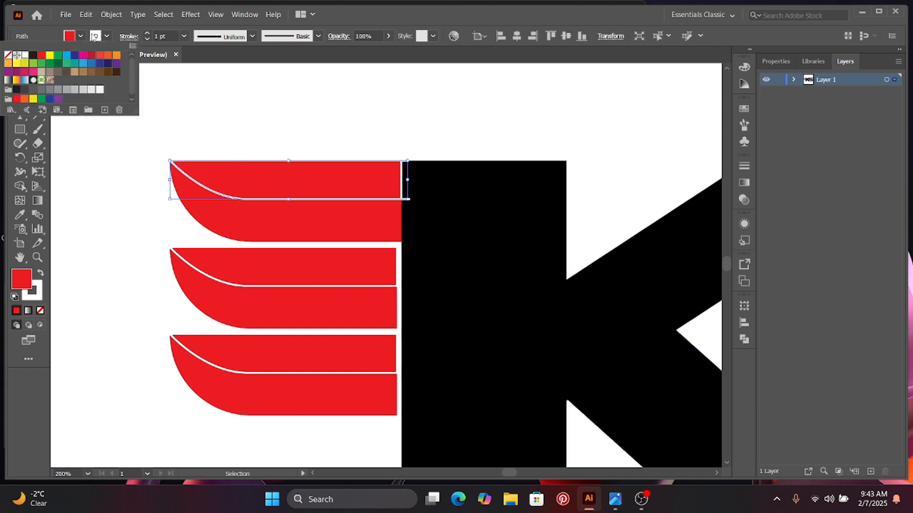
{"action": "left_click", "coordinate": [9, 55]}
{"action": "key", "text": "Escape"}
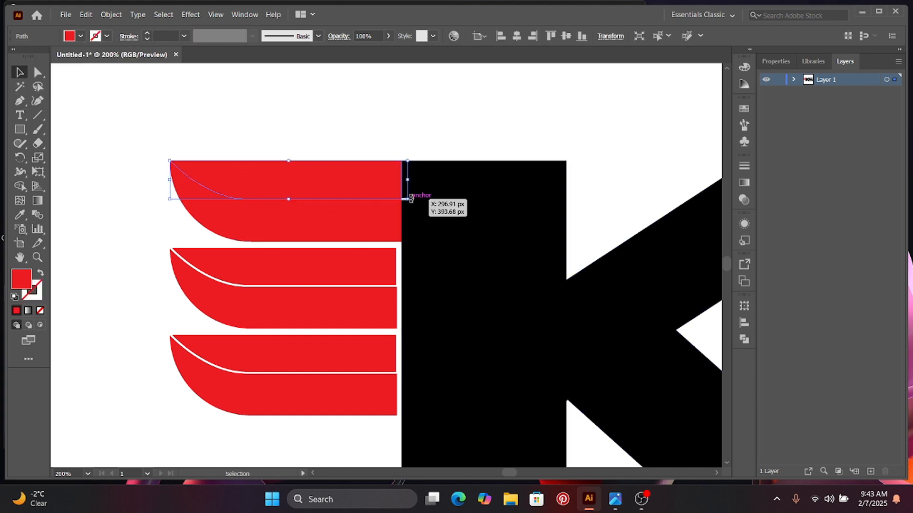
{"action": "left_click", "coordinate": [260, 93]}
{"action": "left_click", "coordinate": [408, 199]}
{"action": "key", "text": "Delete"}
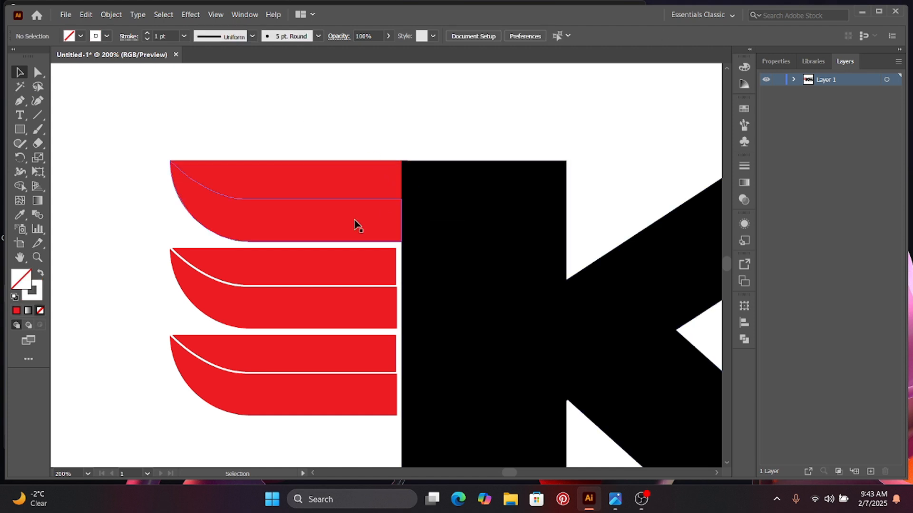
Set the stroke of the middle bar's upper segment to None.
{"action": "left_click", "coordinate": [313, 268]}
{"action": "left_click", "coordinate": [95, 36]}
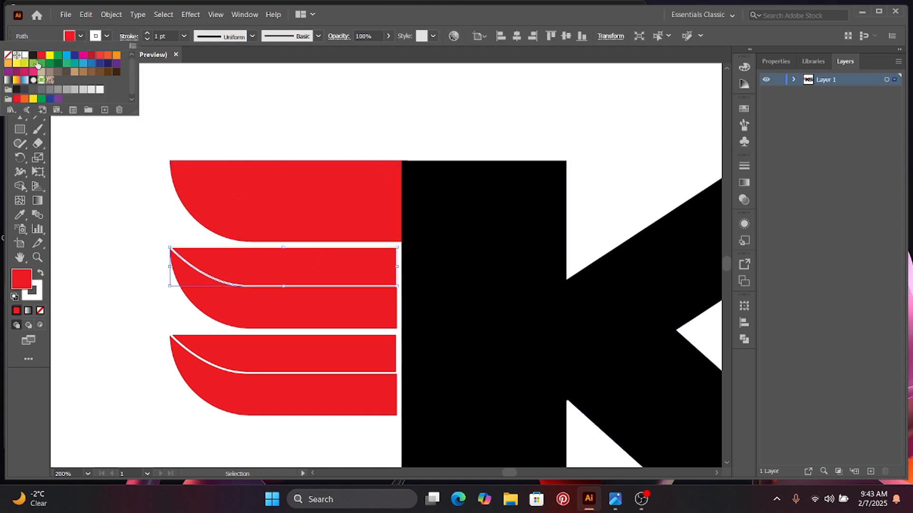
{"action": "left_click", "coordinate": [10, 56]}
{"action": "key", "text": "Escape"}
Remove the white stroke from the bottom bar's upper segment.
{"action": "left_click", "coordinate": [206, 322]}
{"action": "left_click", "coordinate": [232, 371]}
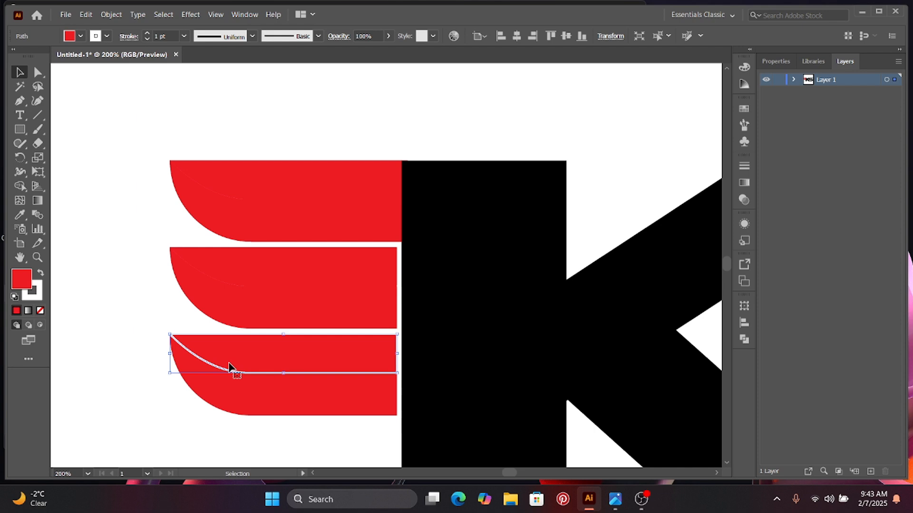
{"action": "left_click", "coordinate": [95, 36]}
{"action": "left_click", "coordinate": [9, 56]}
{"action": "key", "text": "Escape"}
Try pulling the top bar's upper segment up and away from the bar, and undo the move.
{"action": "left_click", "coordinate": [256, 179]}
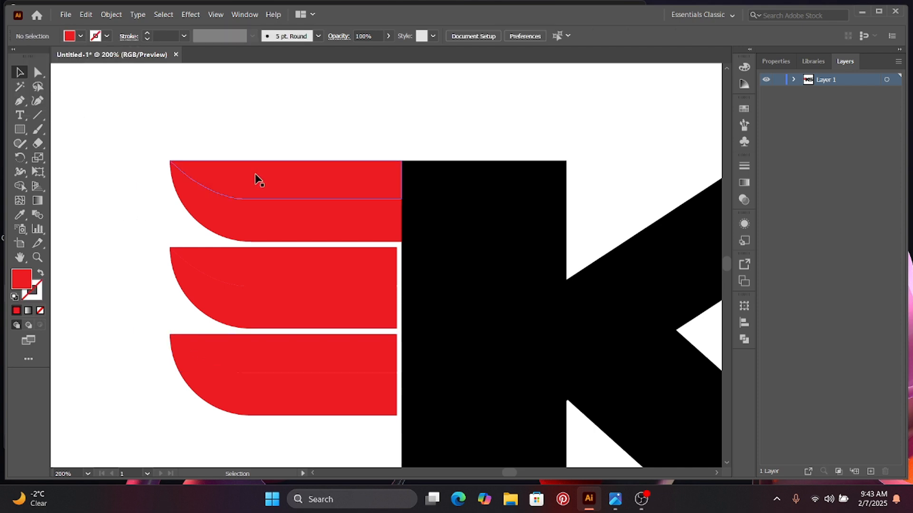
{"action": "double_click", "coordinate": [256, 179]}
{"action": "double_click", "coordinate": [167, 119]}
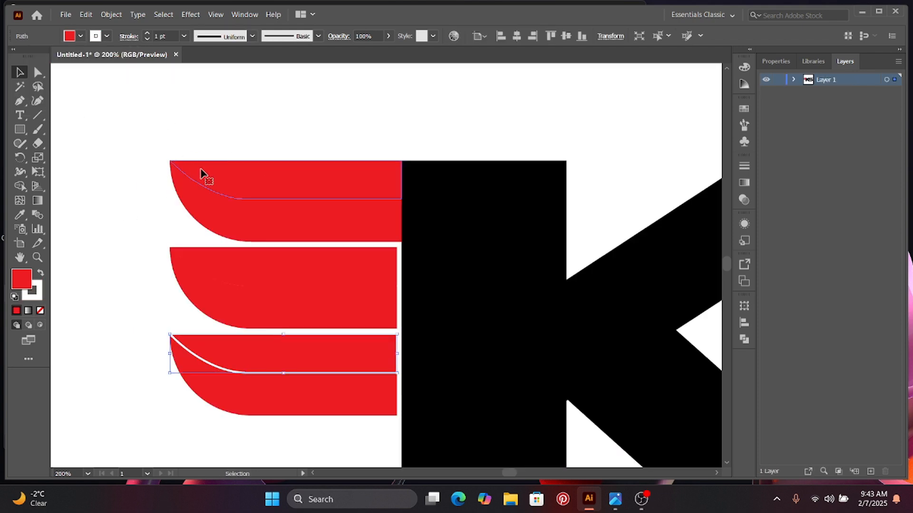
{"action": "left_click_drag", "start_coordinate": [204, 177], "coordinate": [281, 127]}
{"action": "left_click", "coordinate": [251, 228]}
{"action": "key", "text": "ctrl+z"}
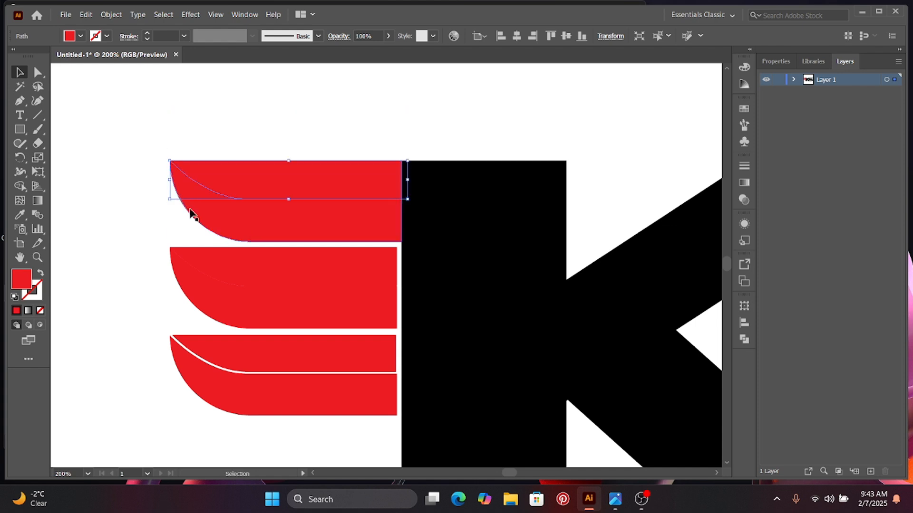
Examine the top bar's upper segment and the whole KS logo with its red wing bars.
{"action": "left_click", "coordinate": [124, 187]}
{"action": "left_click", "coordinate": [266, 174]}
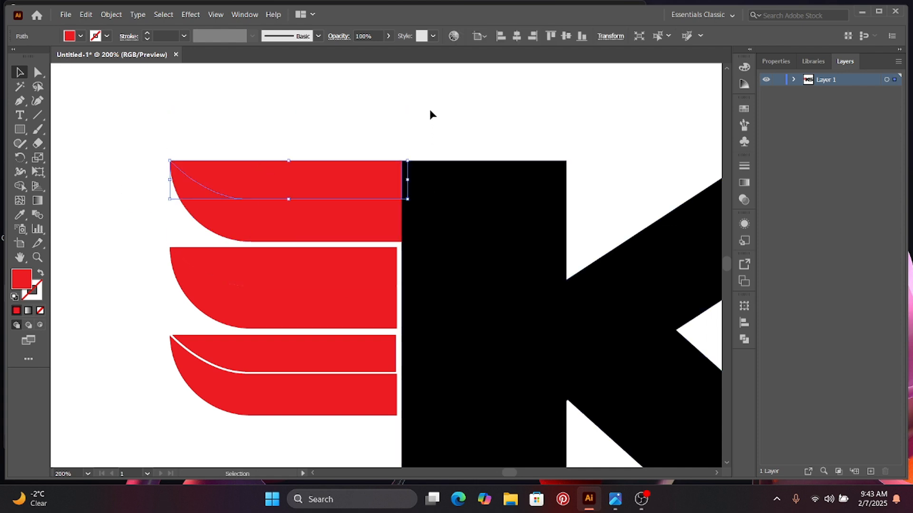
{"action": "key", "text": "ctrl+minus"}
{"action": "scroll", "coordinate": [473, 193], "scroll_direction": "down", "scroll_amount": 3}
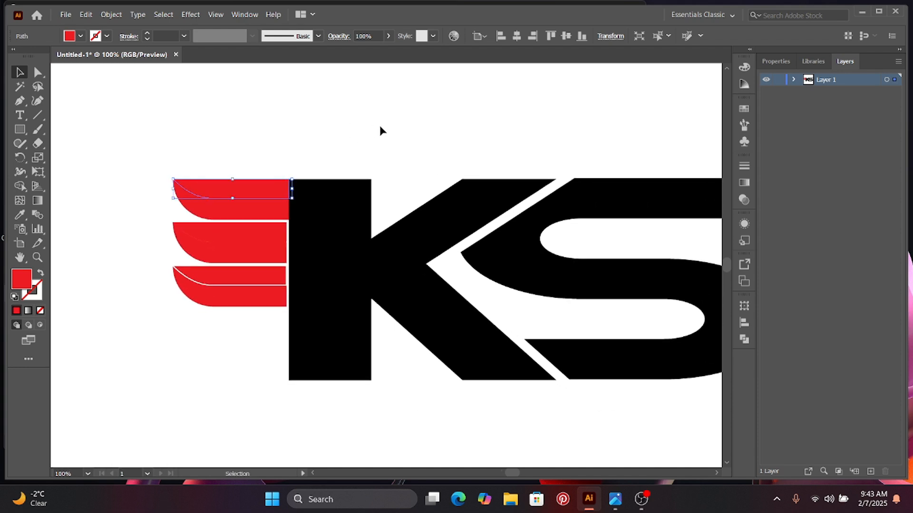
{"action": "key", "text": "ctrl+minus"}
{"action": "left_click", "coordinate": [399, 170]}
{"action": "scroll", "coordinate": [306, 376], "scroll_direction": "right", "scroll_amount": 5}
{"action": "key", "text": "ctrl+plus"}
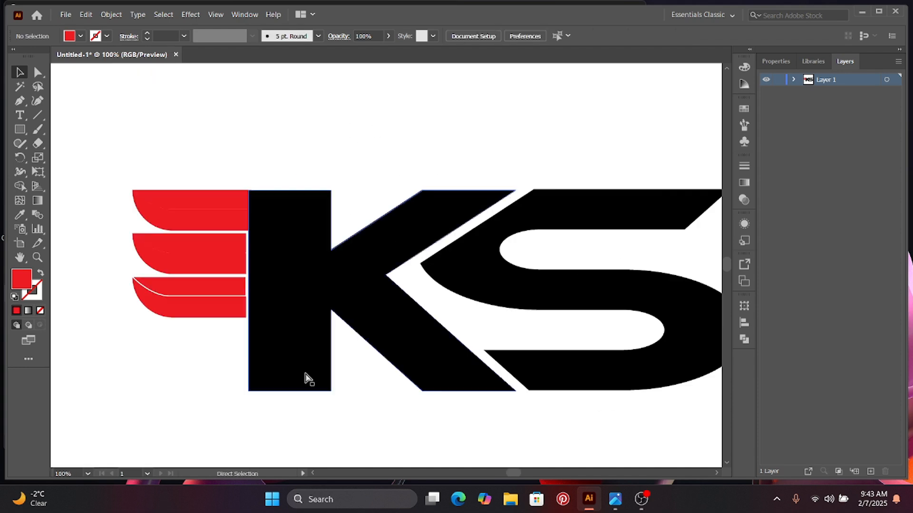
Set the stroke of the bottom bar's upper segment to None and deselect it.
{"action": "key", "text": "ctrl+plus"}
{"action": "left_click_drag", "start_coordinate": [198, 350], "coordinate": [341, 323]}
{"action": "left_click", "coordinate": [263, 265]}
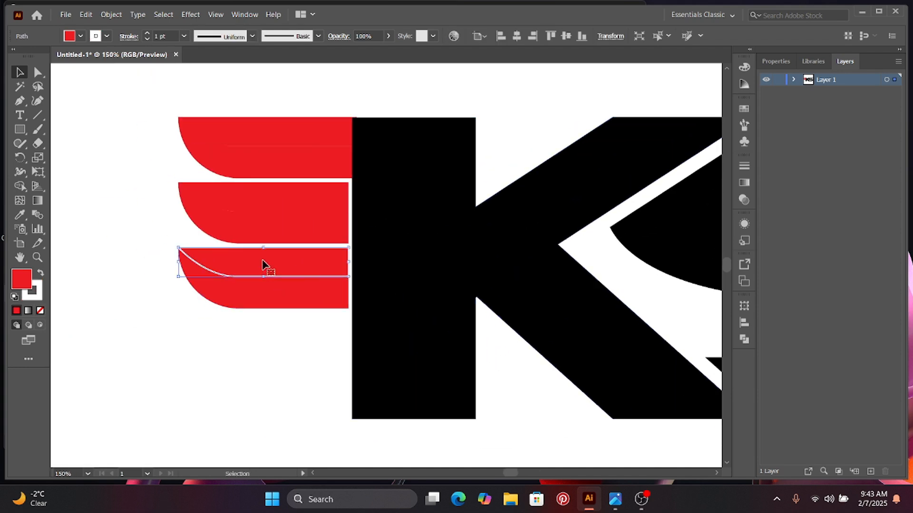
{"action": "left_click", "coordinate": [94, 36]}
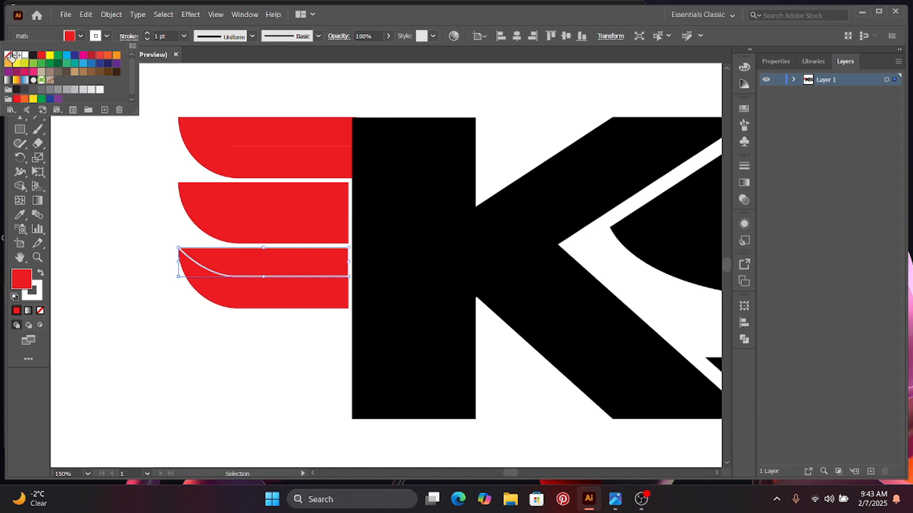
{"action": "left_click", "coordinate": [10, 56]}
{"action": "left_click", "coordinate": [433, 103]}
Fill the letter S with a white-to-black linear gradient at 0°.
{"action": "left_click_drag", "start_coordinate": [433, 103], "coordinate": [167, 98]}
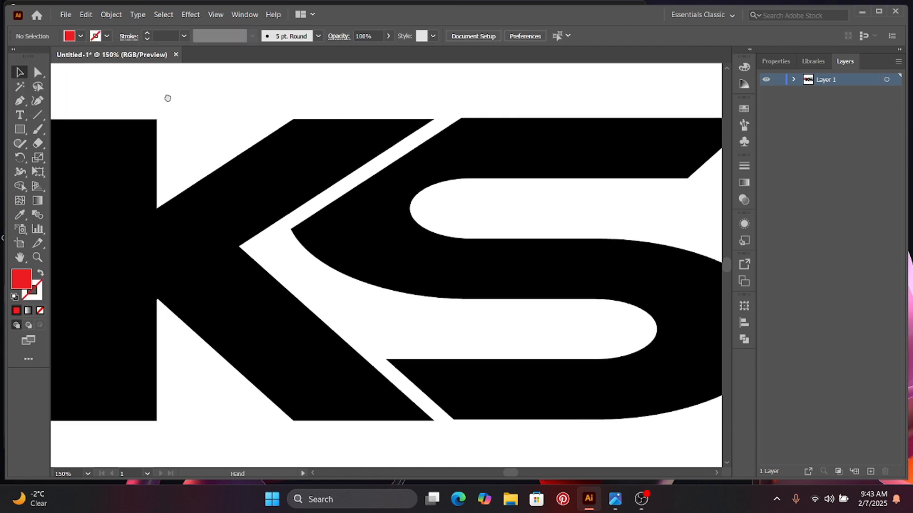
{"action": "left_click", "coordinate": [249, 118]}
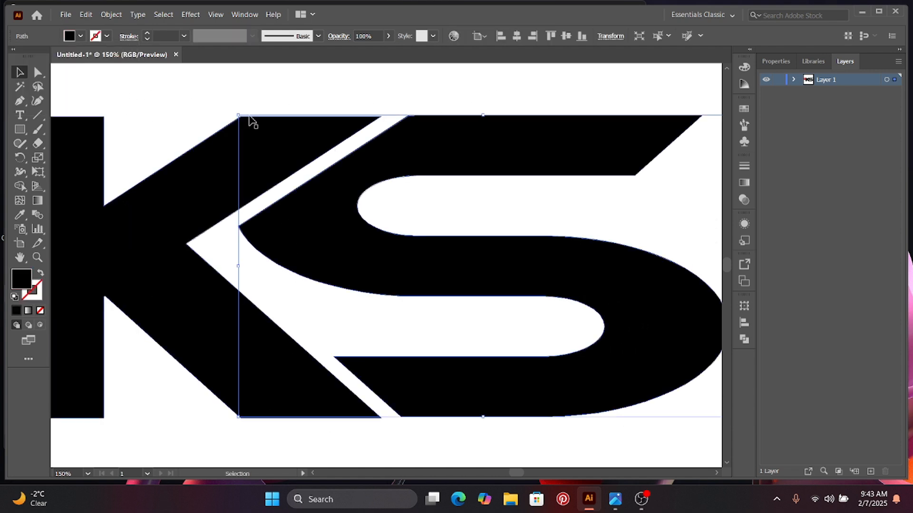
{"action": "left_click", "coordinate": [28, 310]}
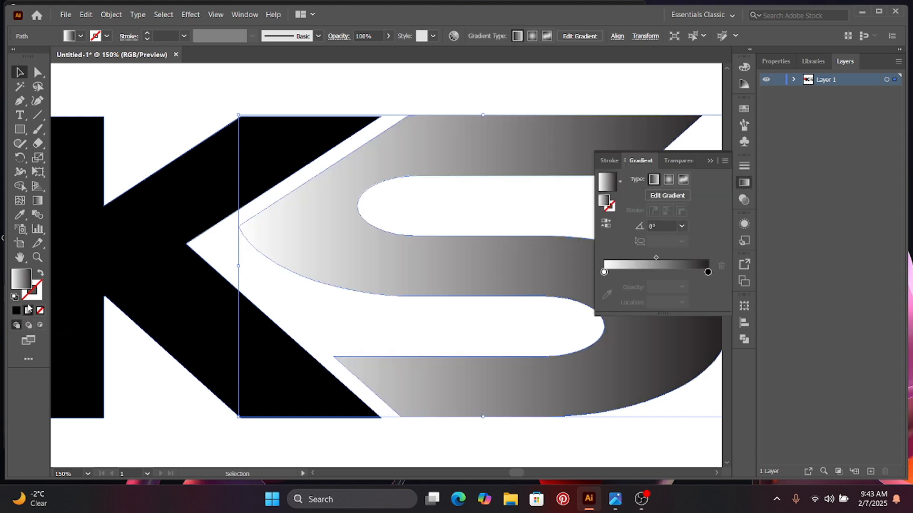
Recolour the black end stop of the S's gradient to dark blue 000D86.
{"action": "left_click", "coordinate": [708, 272]}
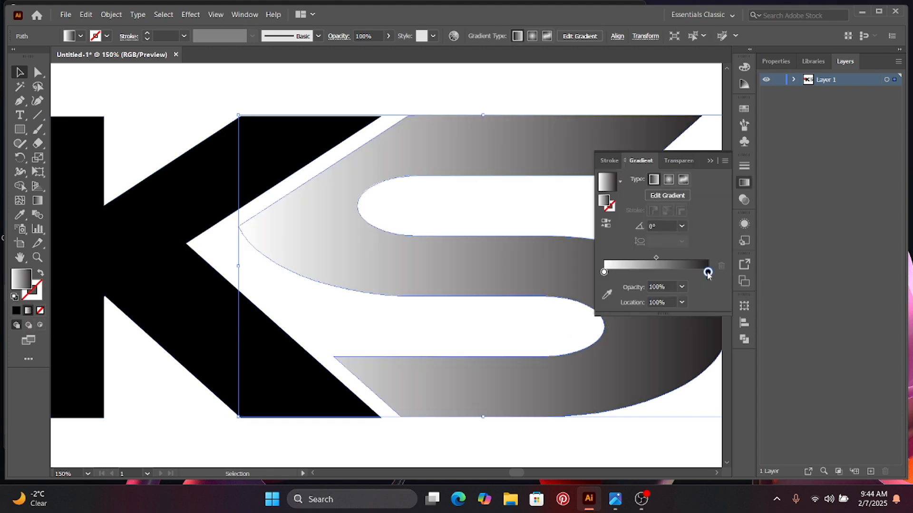
{"action": "double_click", "coordinate": [708, 272]}
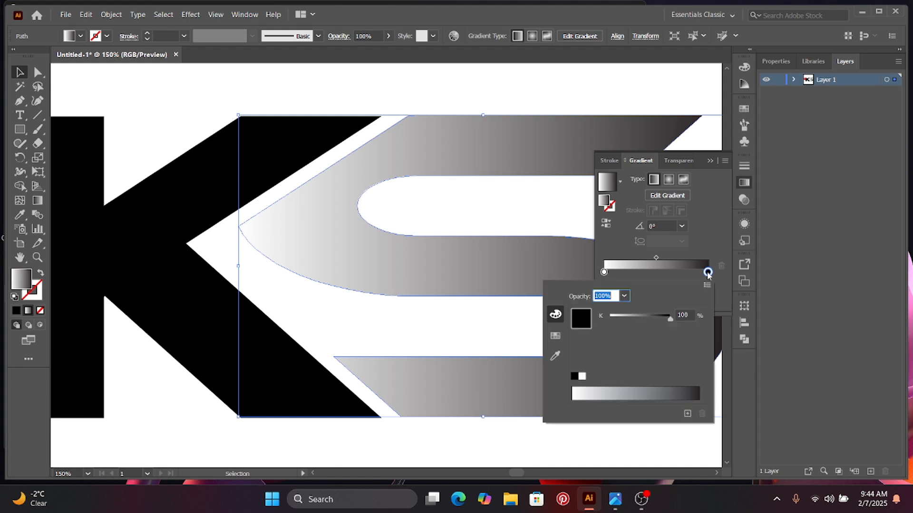
{"action": "left_click", "coordinate": [555, 335]}
{"action": "left_click", "coordinate": [622, 311]}
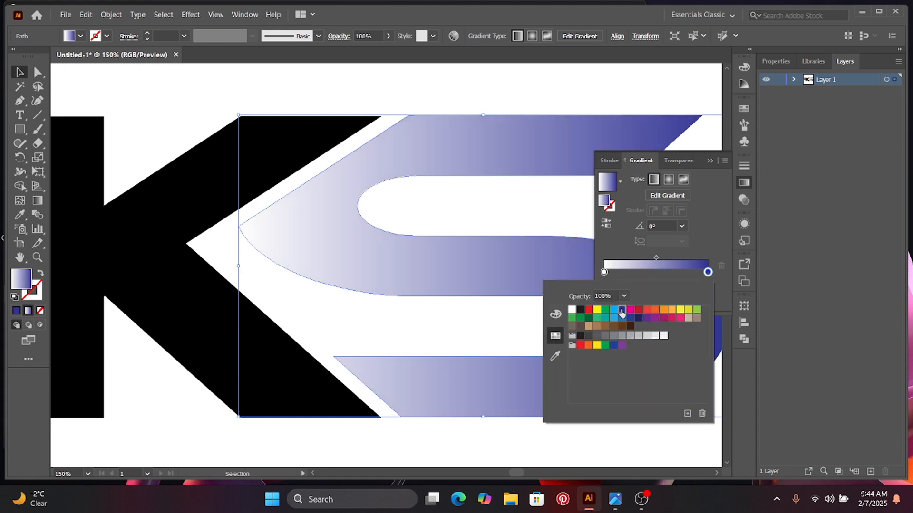
{"action": "left_click", "coordinate": [613, 309]}
{"action": "left_click", "coordinate": [621, 318]}
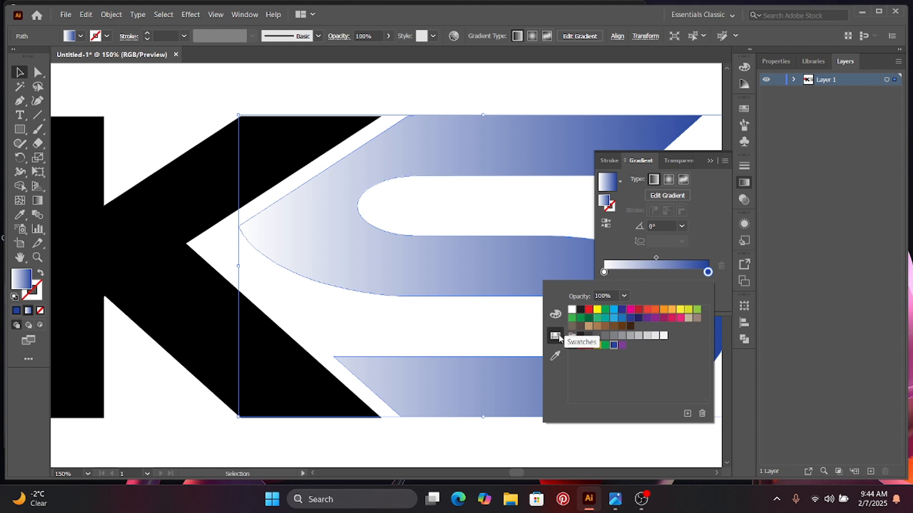
{"action": "left_click", "coordinate": [557, 314]}
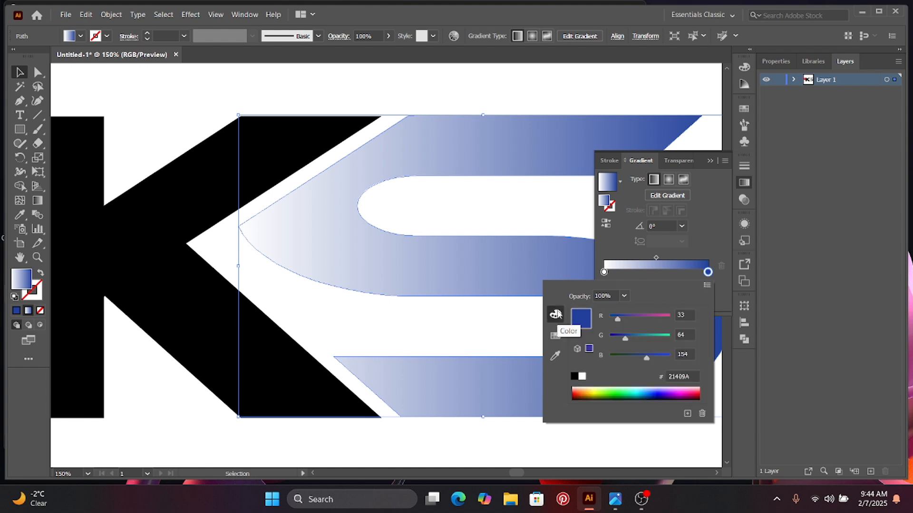
{"action": "left_click", "coordinate": [658, 391]}
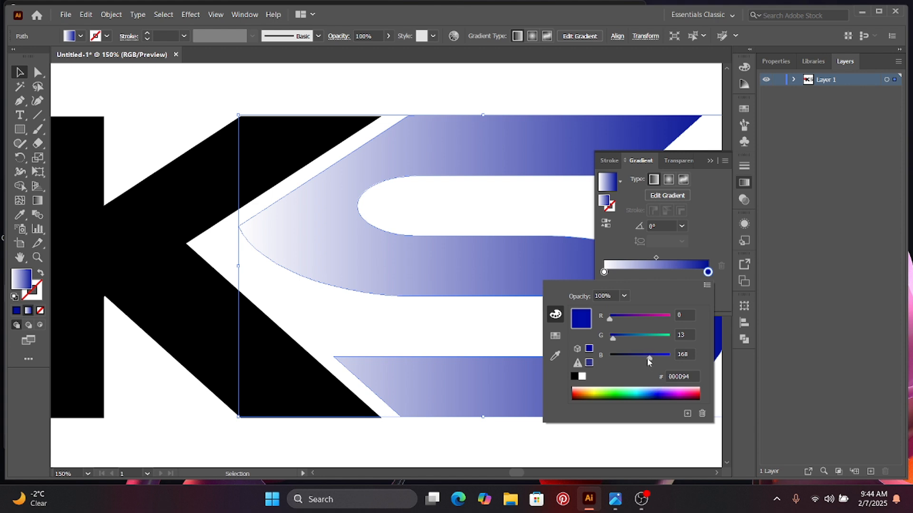
{"action": "left_click_drag", "start_coordinate": [646, 359], "coordinate": [641, 361]}
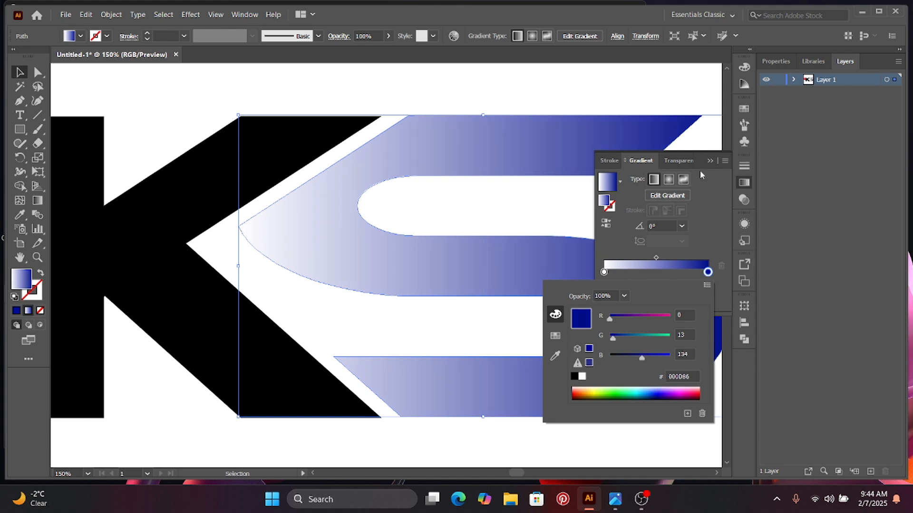
Recolour the white start stop of the S's gradient with the light blue swatch and close the gradient settings.
{"action": "left_click", "coordinate": [613, 276]}
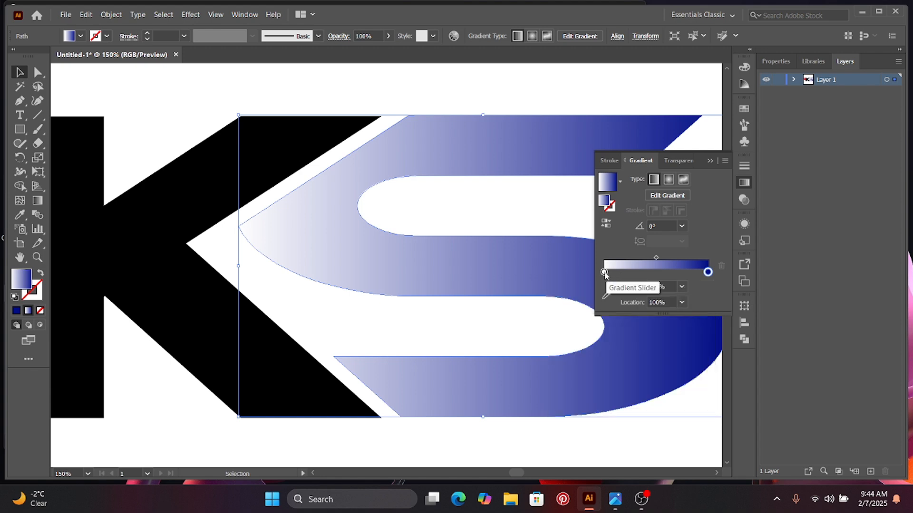
{"action": "double_click", "coordinate": [604, 272]}
{"action": "left_click", "coordinate": [556, 336]}
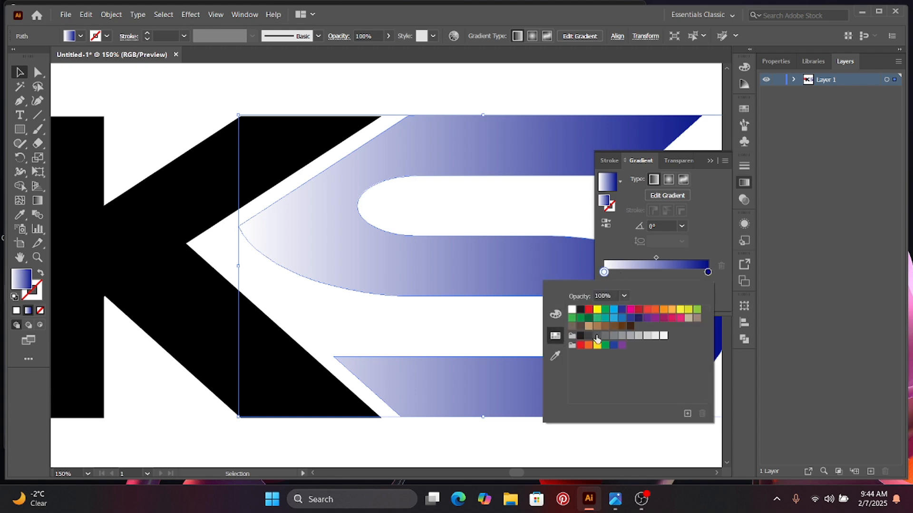
{"action": "left_click", "coordinate": [613, 309]}
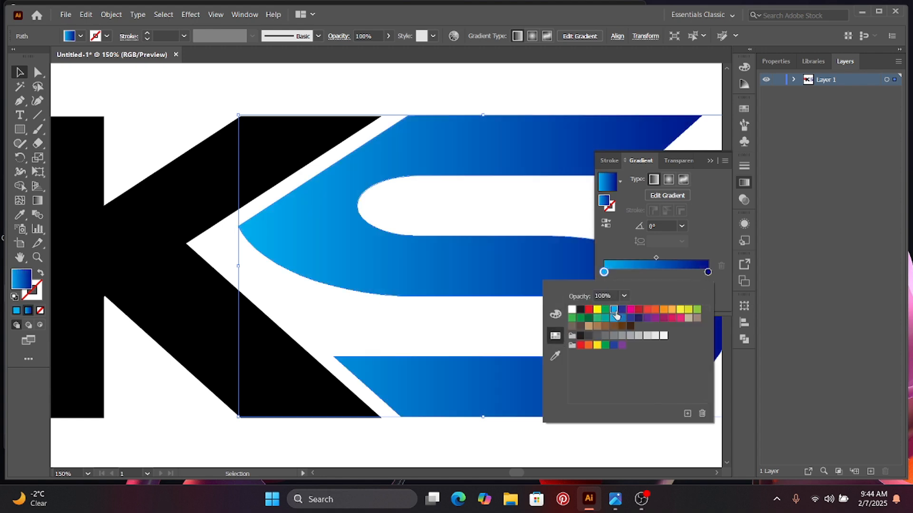
{"action": "key", "text": "Escape"}
{"action": "left_click", "coordinate": [710, 162]}
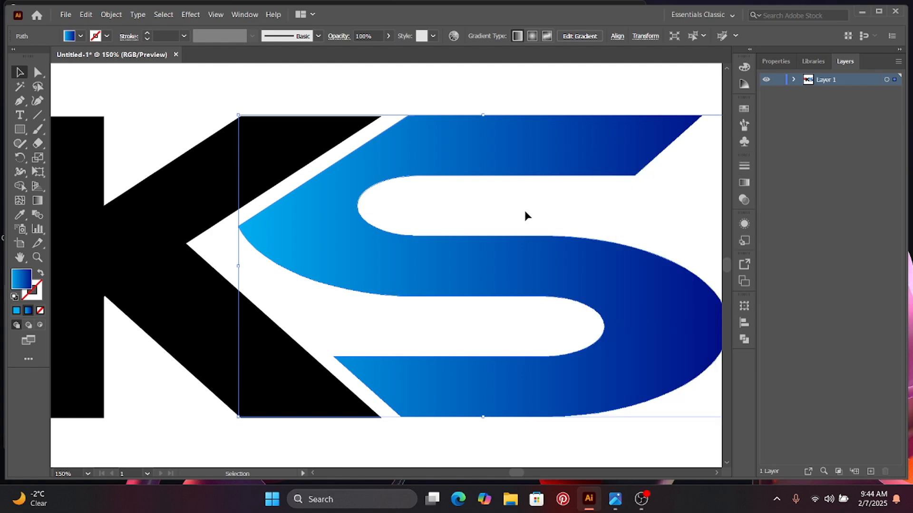
Fill the letter K with pure red FF0000.
{"action": "key", "text": "ctrl+minus"}
{"action": "scroll", "coordinate": [385, 264], "scroll_direction": "left", "scroll_amount": 3}
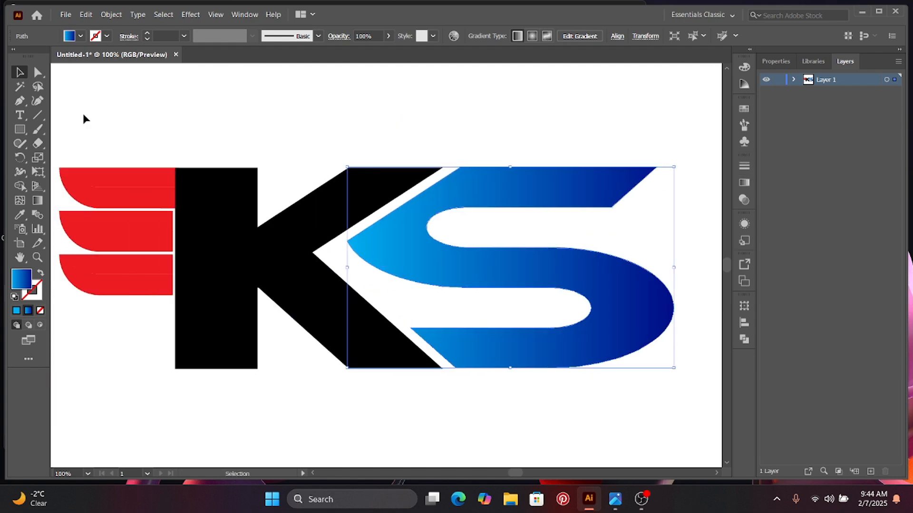
{"action": "left_click", "coordinate": [199, 210]}
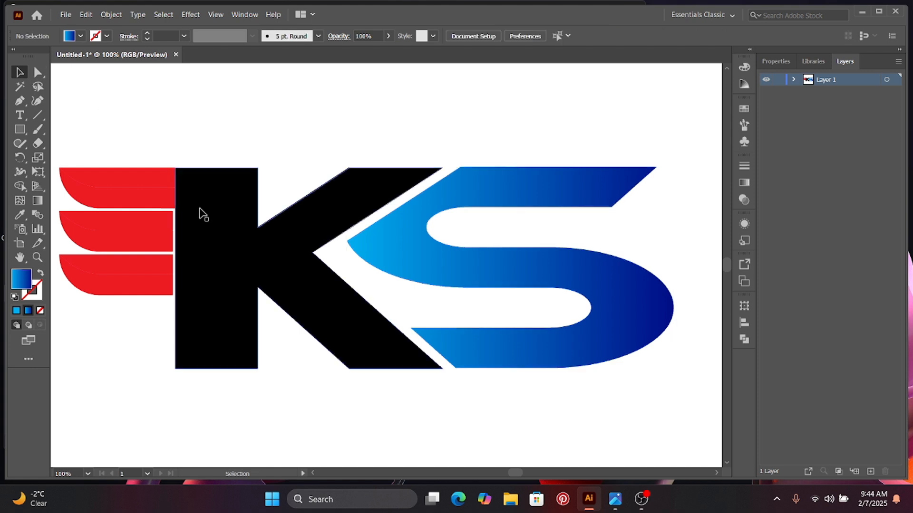
{"action": "double_click", "coordinate": [27, 282]}
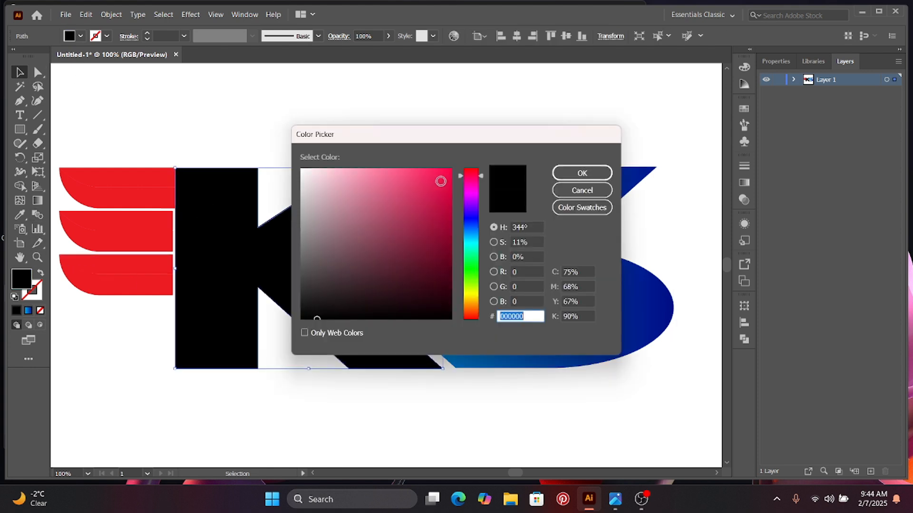
{"action": "type", "text": "ff0000"}
{"action": "left_click", "coordinate": [582, 173]}
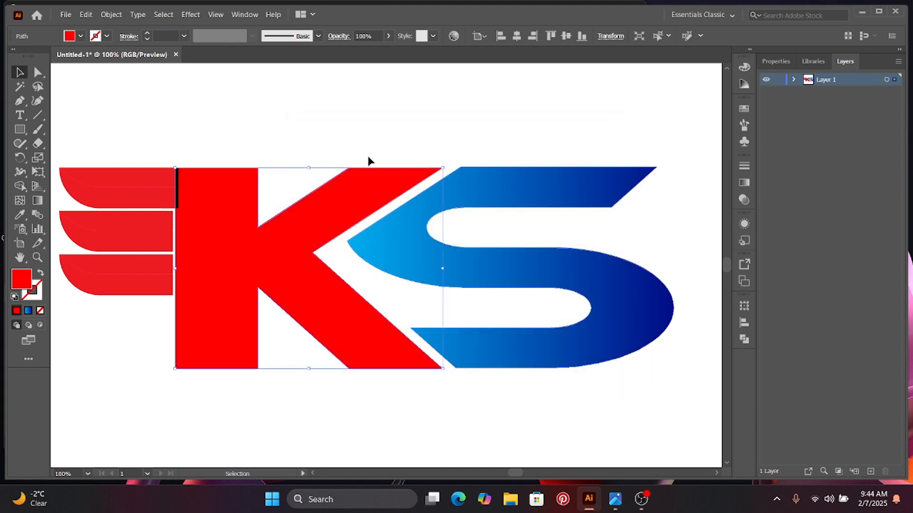
Delete the thin black sliver between the top wing bar and the K's stem.
{"action": "left_click", "coordinate": [258, 109]}
{"action": "left_click_drag", "start_coordinate": [179, 116], "coordinate": [316, 109]}
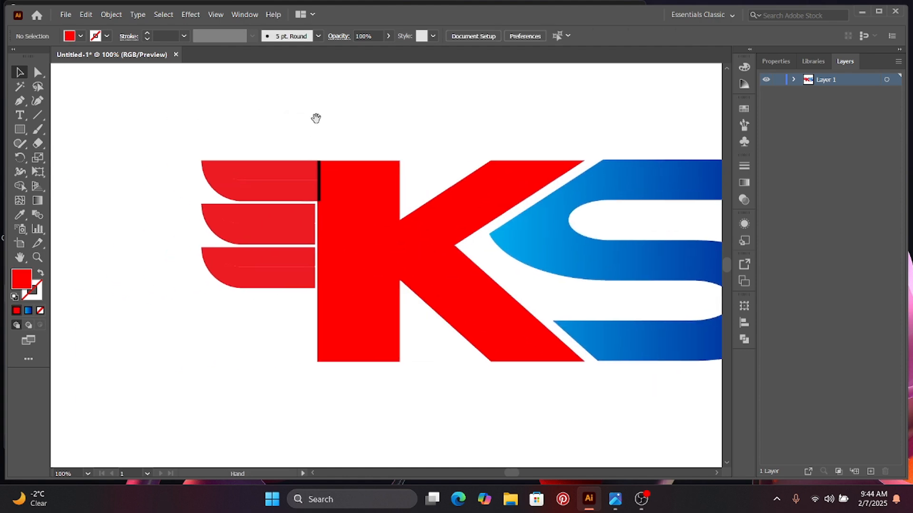
{"action": "left_click", "coordinate": [318, 190]}
{"action": "key", "text": "Delete"}
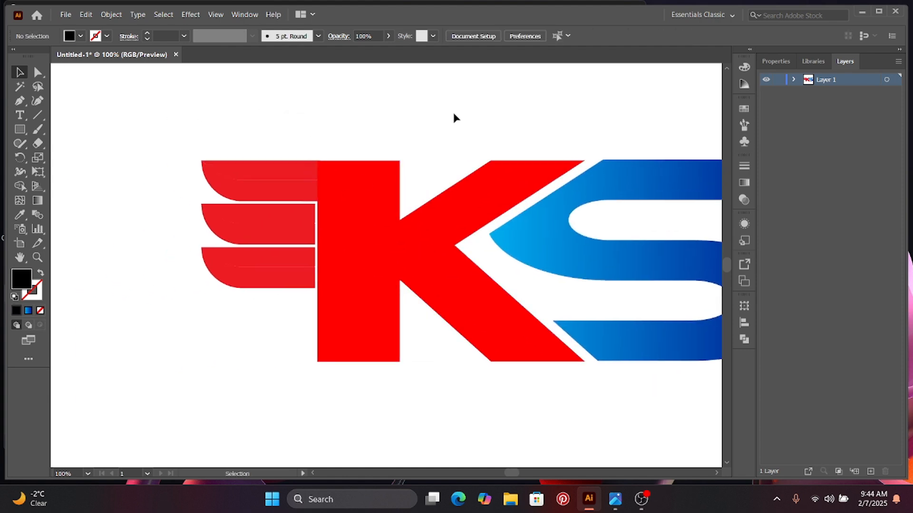
Apply the blue gradient to the top bar's upper segment and sample the K's red for its end stop.
{"action": "scroll", "coordinate": [348, 126], "scroll_direction": "down", "scroll_amount": 2}
{"action": "scroll", "coordinate": [418, 142], "scroll_direction": "up", "scroll_amount": 2}
{"action": "left_click", "coordinate": [256, 180]}
{"action": "left_click", "coordinate": [28, 311]}
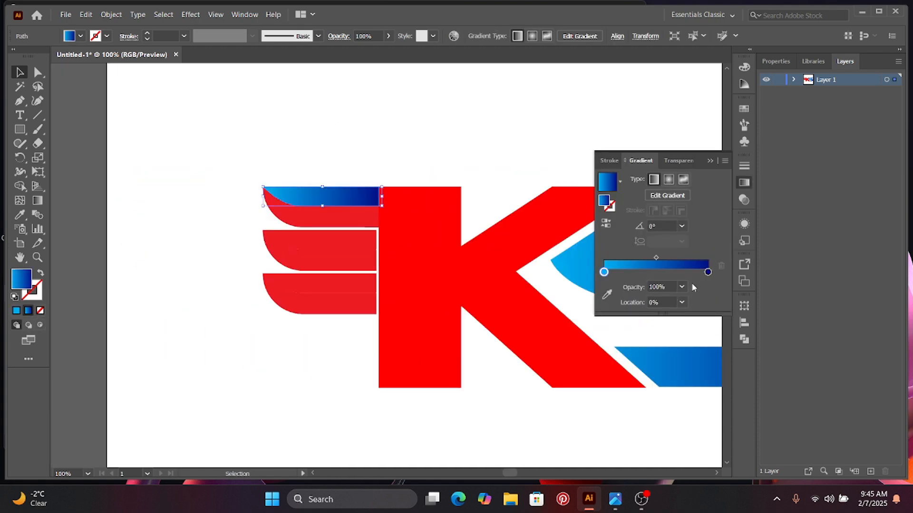
{"action": "left_click", "coordinate": [708, 272]}
{"action": "left_click", "coordinate": [606, 294]}
{"action": "left_click", "coordinate": [516, 288]}
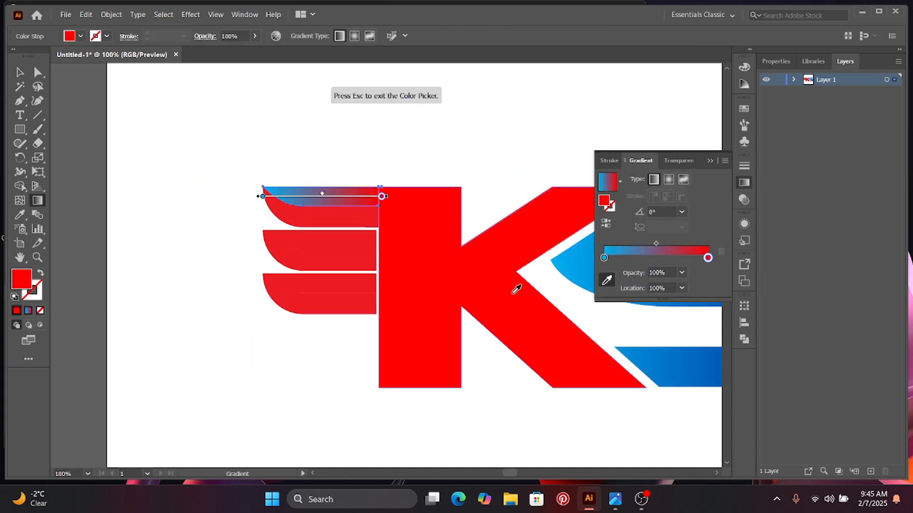
Darken the end stop of the upper segment's gradient to a deep red, keeping green and blue at 0.
{"action": "left_click", "coordinate": [707, 257]}
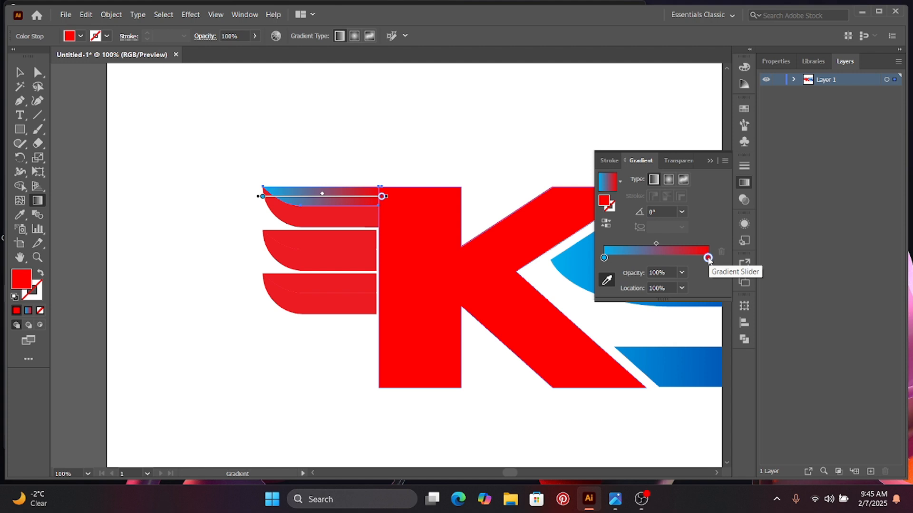
{"action": "double_click", "coordinate": [708, 258]}
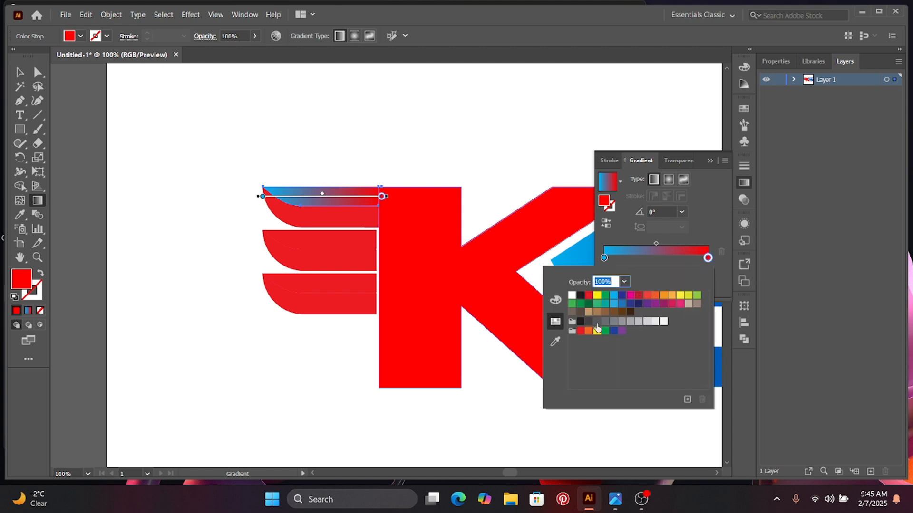
{"action": "left_click", "coordinate": [555, 300]}
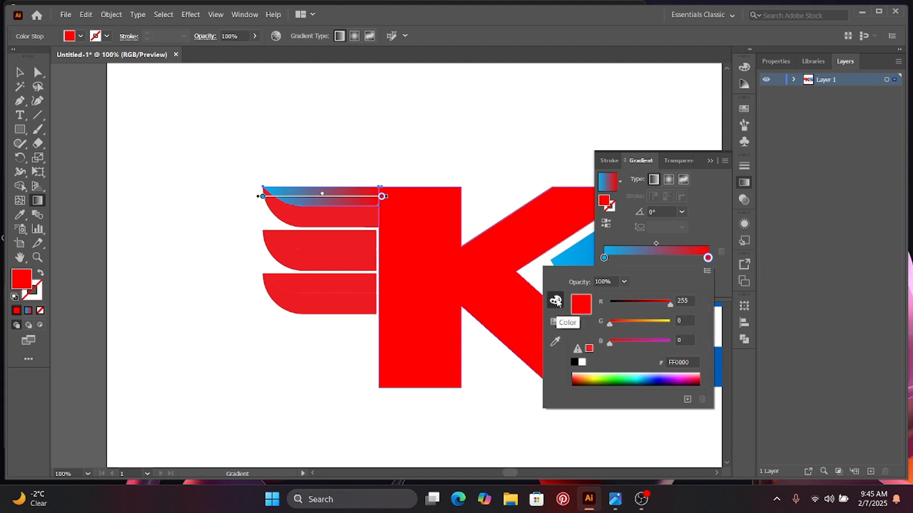
{"action": "left_click", "coordinate": [574, 378]}
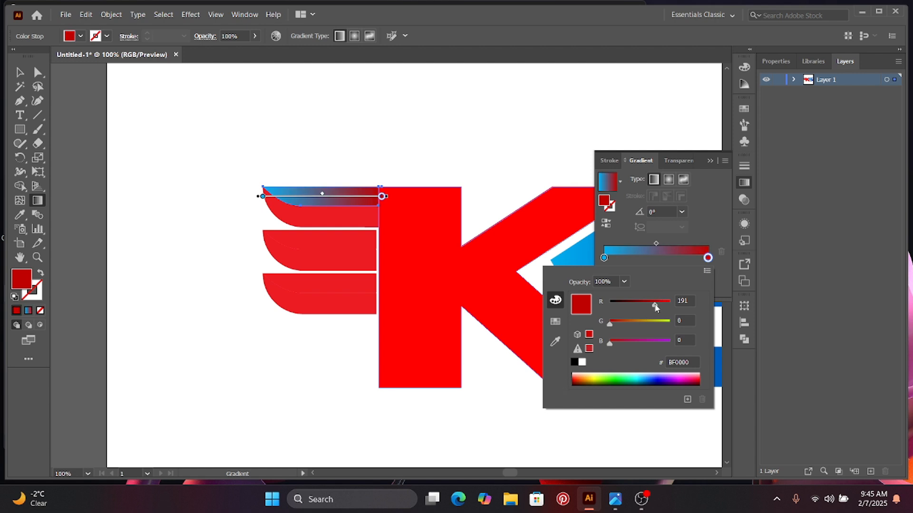
{"action": "left_click_drag", "start_coordinate": [656, 308], "coordinate": [650, 308]}
Replace the light blue start stop of the upper segment's gradient with red sampled from the K.
{"action": "left_click", "coordinate": [604, 258]}
{"action": "left_click", "coordinate": [604, 258]}
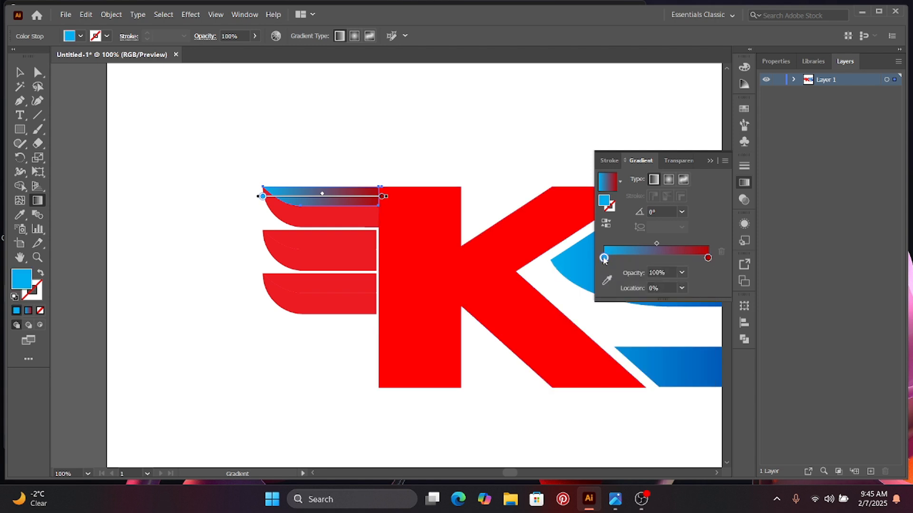
{"action": "double_click", "coordinate": [603, 258]}
{"action": "key", "text": "Escape"}
{"action": "left_click", "coordinate": [607, 280]}
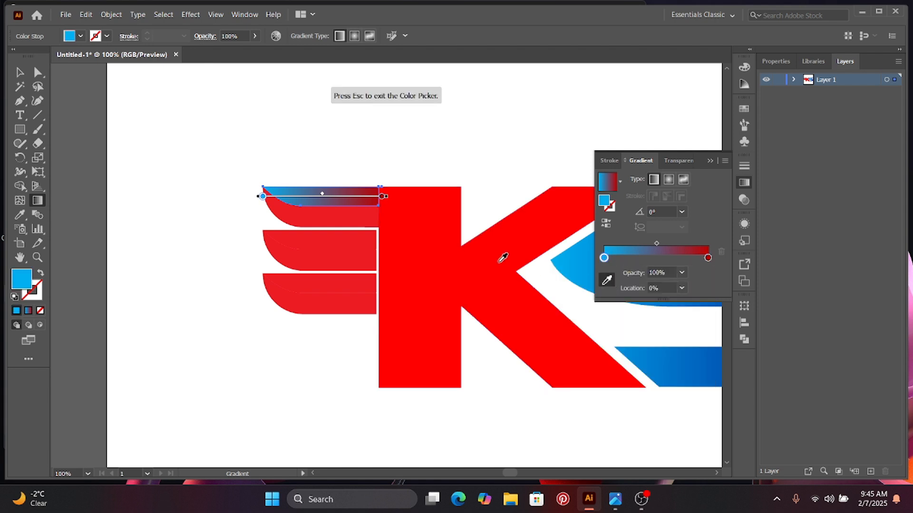
{"action": "left_click", "coordinate": [512, 251]}
{"action": "key", "text": "Escape"}
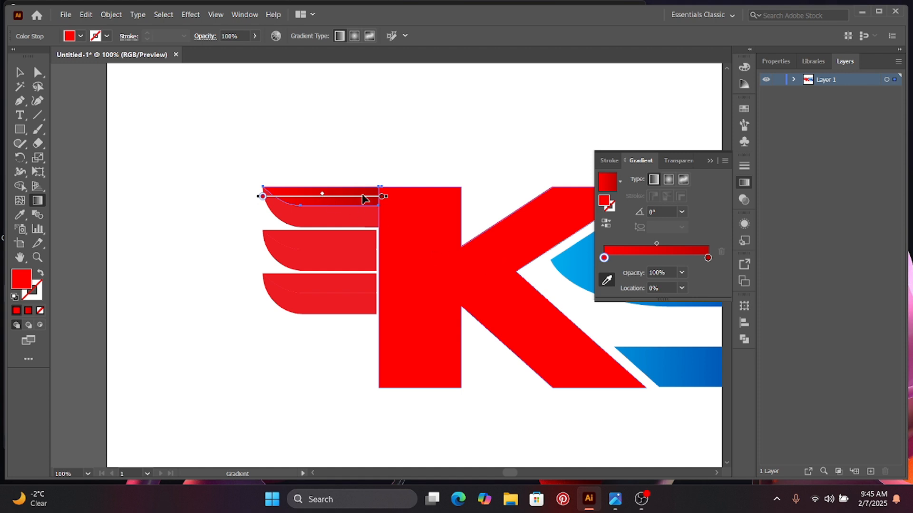
Darken the end stop of the upper segment's gradient slightly more and close the gradient settings.
{"action": "left_click", "coordinate": [707, 258]}
{"action": "double_click", "coordinate": [708, 257]}
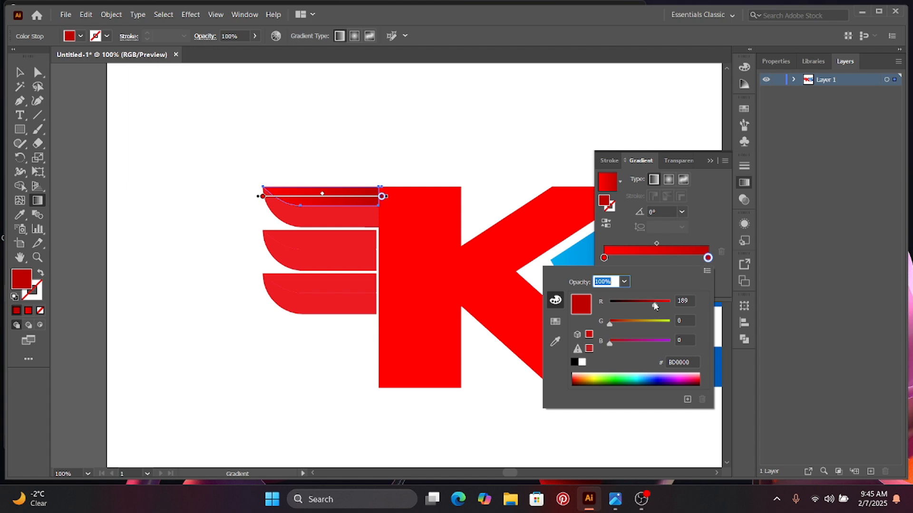
{"action": "left_click", "coordinate": [709, 164]}
{"action": "left_click", "coordinate": [709, 164]}
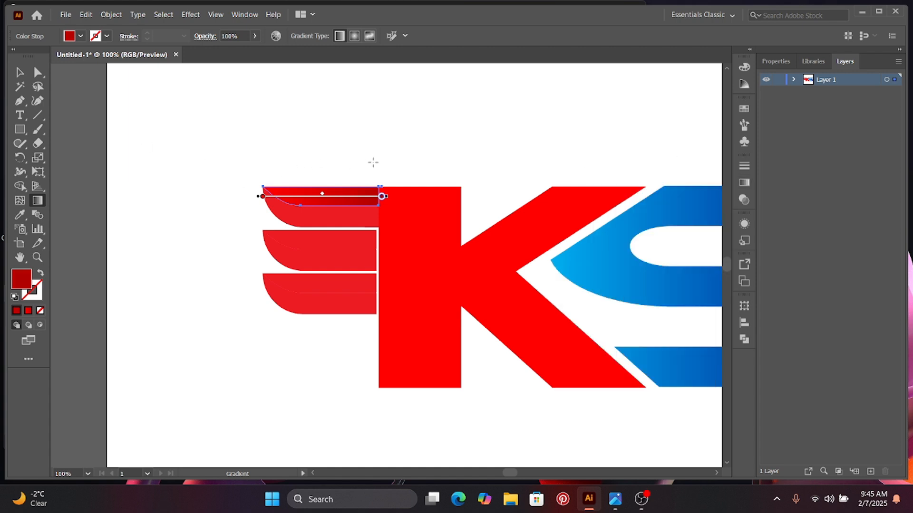
Copy the red gradient from the top bar's upper segment onto its lower segment with the Eyedropper.
{"action": "left_click", "coordinate": [19, 73]}
{"action": "left_click", "coordinate": [341, 220]}
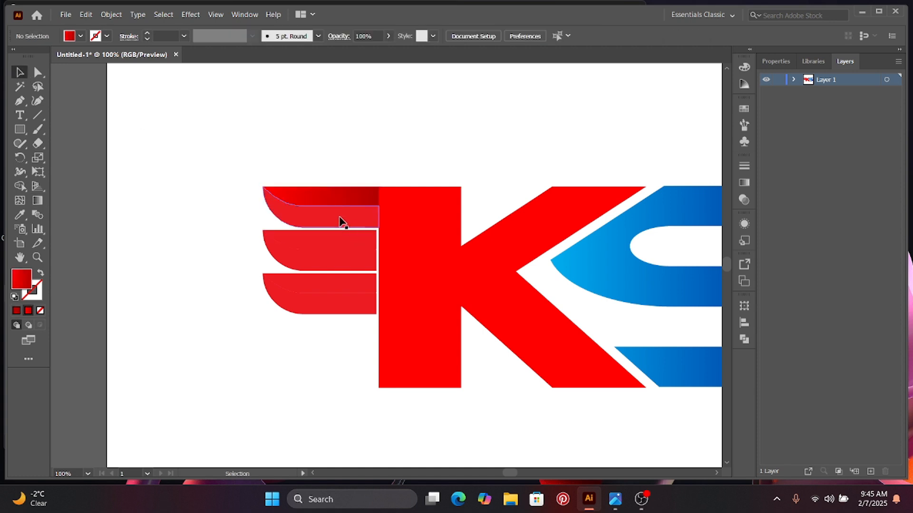
{"action": "left_click", "coordinate": [20, 214]}
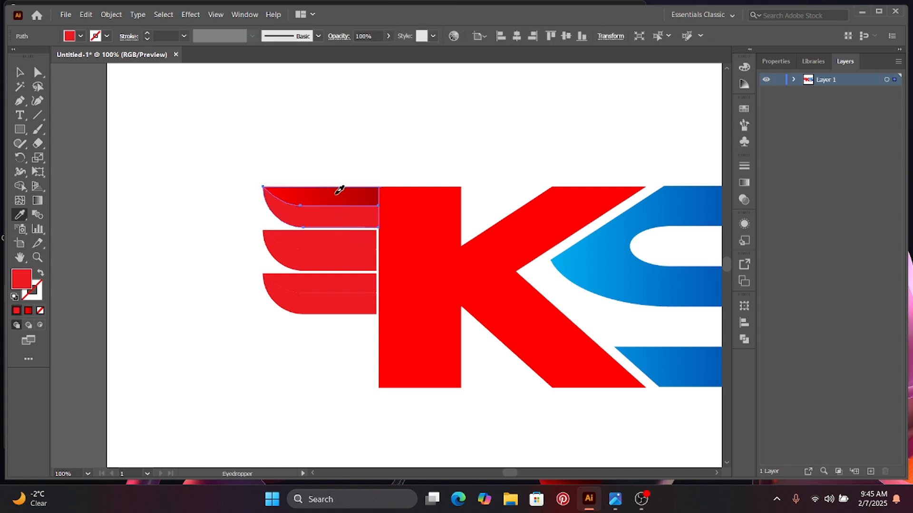
{"action": "left_click", "coordinate": [339, 190]}
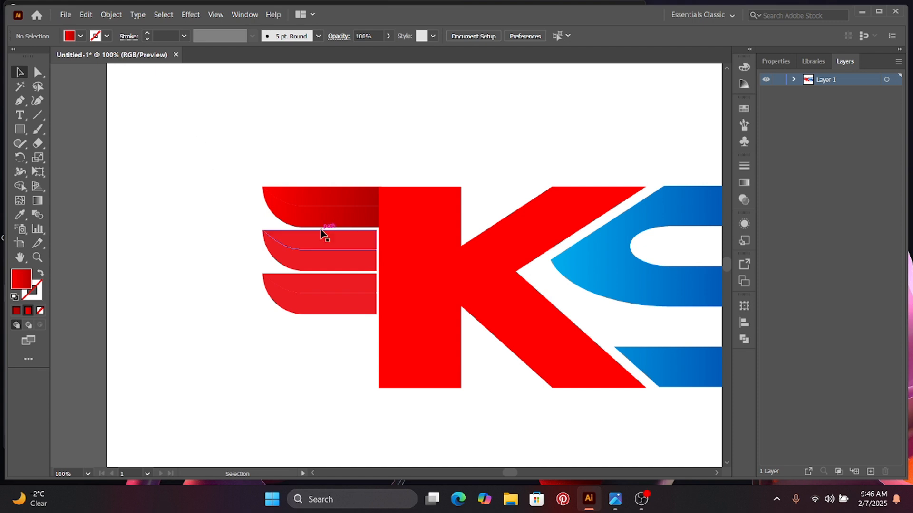
Redirect the lower segment's gradient diagonally from the top bar's upper right down past the wing's lower left, and deselect it.
{"action": "left_click", "coordinate": [320, 220]}
{"action": "left_click", "coordinate": [38, 200]}
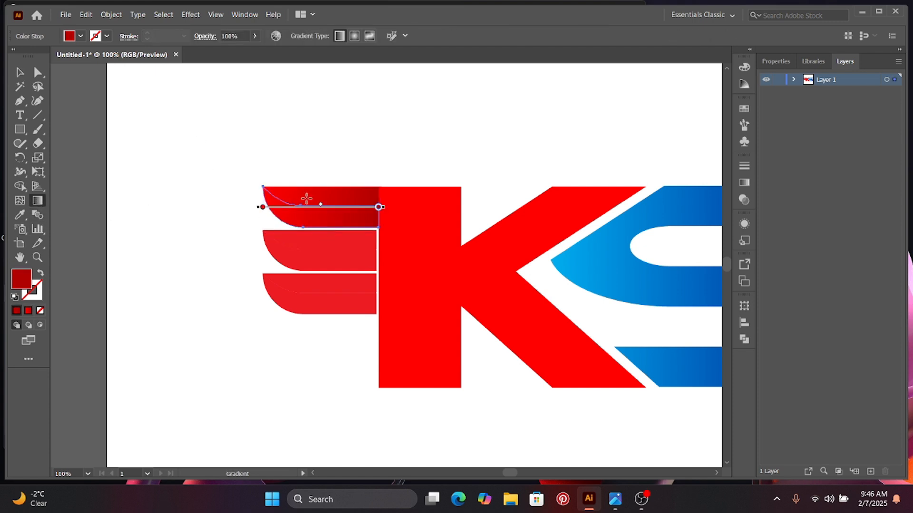
{"action": "left_click_drag", "start_coordinate": [336, 192], "coordinate": [211, 284]}
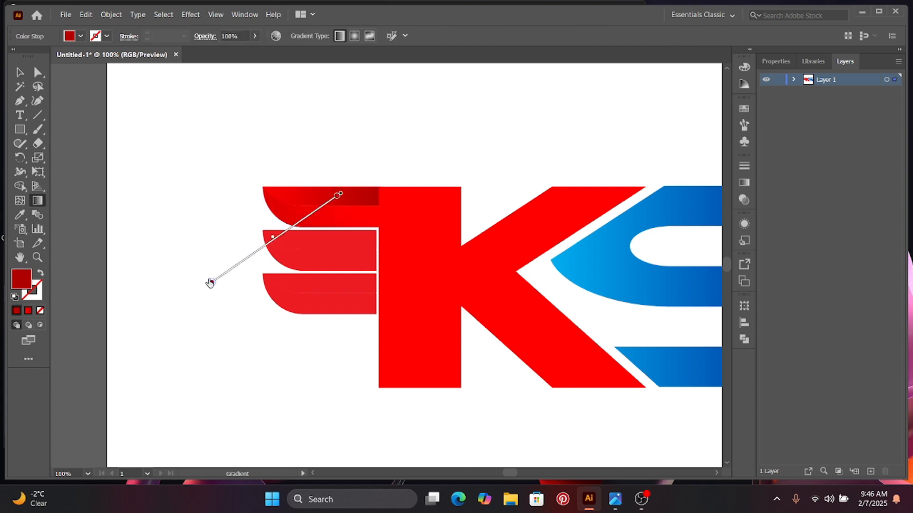
{"action": "left_click", "coordinate": [20, 72]}
{"action": "left_click", "coordinate": [131, 137]}
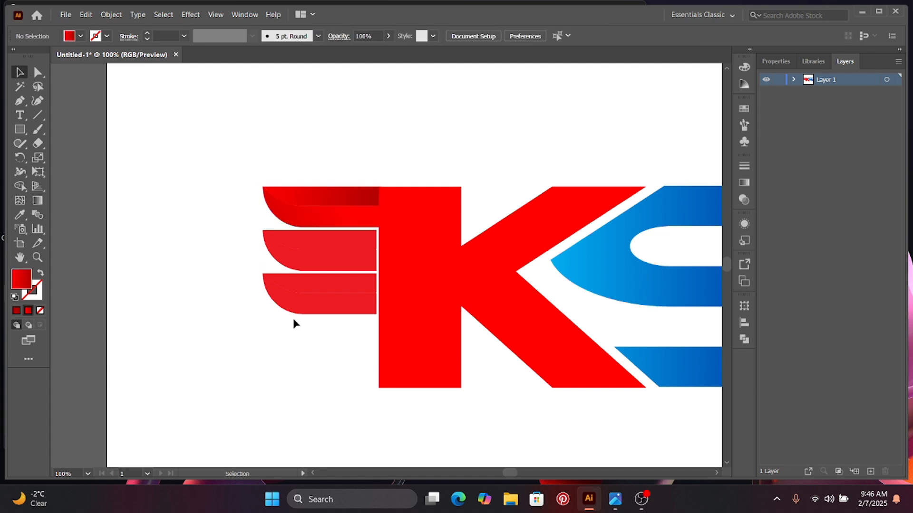
{"action": "key", "text": "ctrl+equal"}
{"action": "key", "text": "ctrl+equal"}
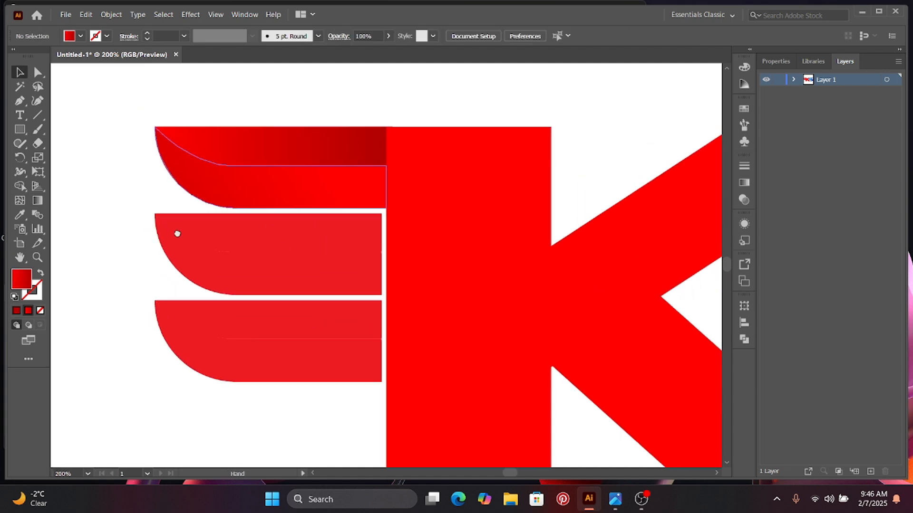
Redirect the gradient of the top bar's lower segment diagonally from below its lower left up past the bar's upper edge, and deselect it.
{"action": "left_click", "coordinate": [37, 201]}
{"action": "left_click", "coordinate": [190, 146]}
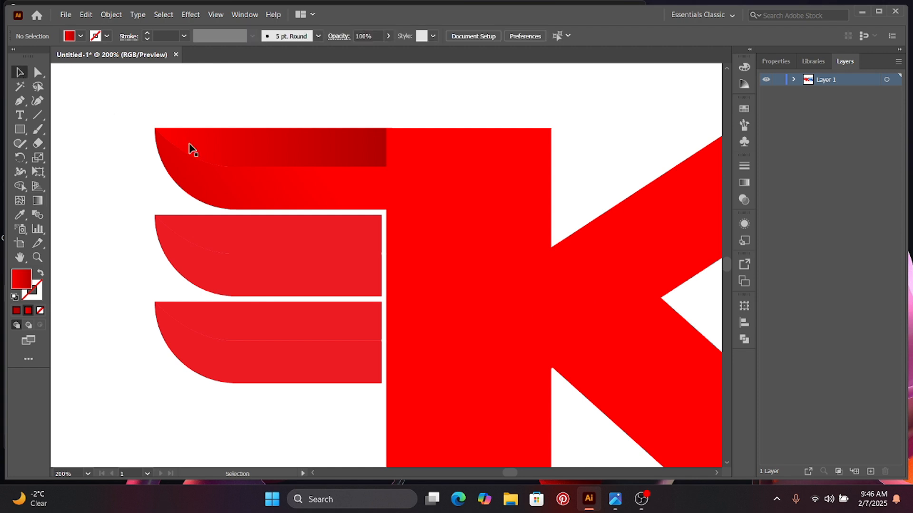
{"action": "left_click", "coordinate": [142, 207]}
{"action": "left_click_drag", "start_coordinate": [143, 205], "coordinate": [314, 100]}
{"action": "left_click", "coordinate": [20, 72]}
{"action": "left_click", "coordinate": [122, 153]}
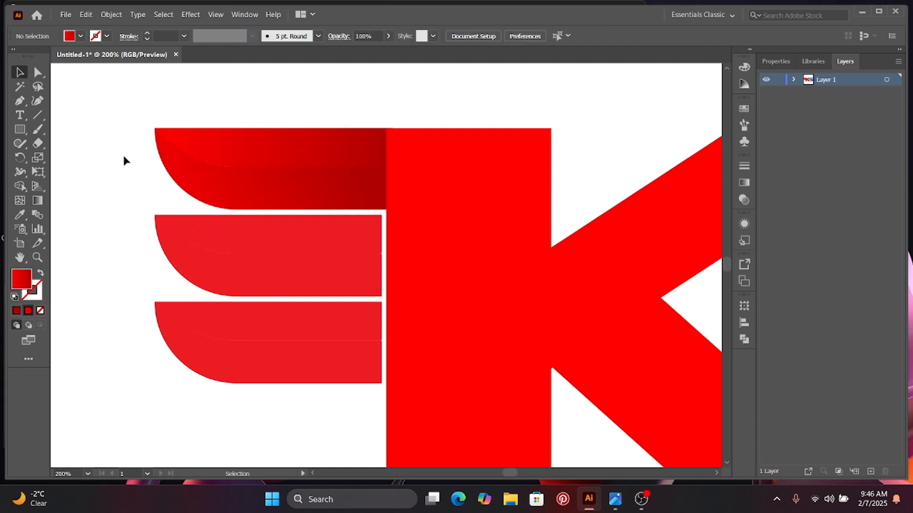
Copy the blue gradient from the S onto the middle bar's upper segment with the Eyedropper.
{"action": "scroll", "coordinate": [143, 200], "scroll_direction": "down", "scroll_amount": 3}
{"action": "left_click", "coordinate": [299, 156]}
{"action": "scroll", "coordinate": [391, 261], "scroll_direction": "down", "scroll_amount": 2}
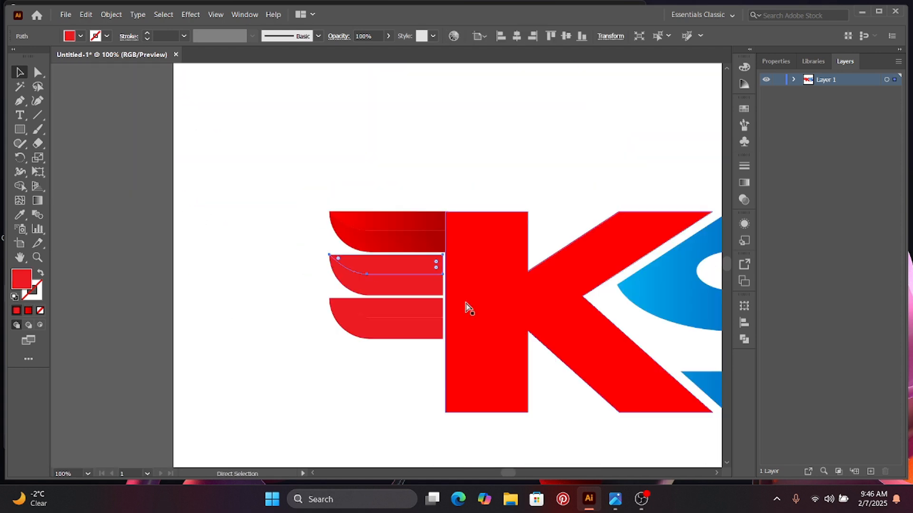
{"action": "left_click_drag", "start_coordinate": [501, 151], "coordinate": [367, 140]}
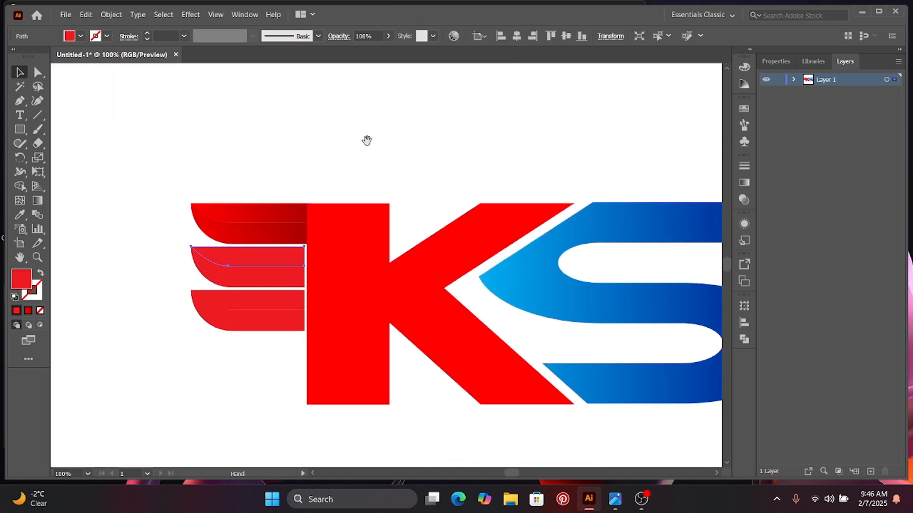
{"action": "left_click", "coordinate": [20, 214]}
{"action": "left_click", "coordinate": [611, 219]}
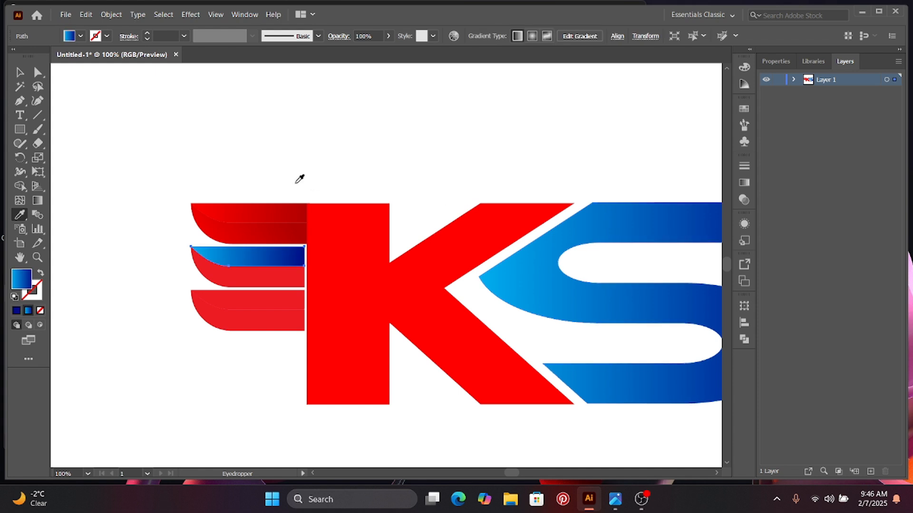
Copy the blue gradient from the middle bar's upper segment onto its lower segment with the Eyedropper.
{"action": "left_click", "coordinate": [19, 72]}
{"action": "left_click", "coordinate": [264, 286]}
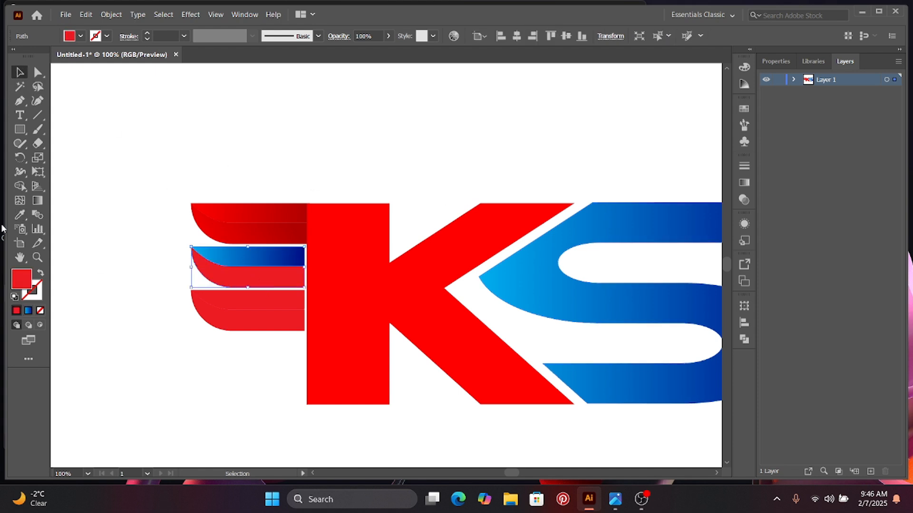
{"action": "key", "text": "i"}
{"action": "left_click", "coordinate": [237, 256]}
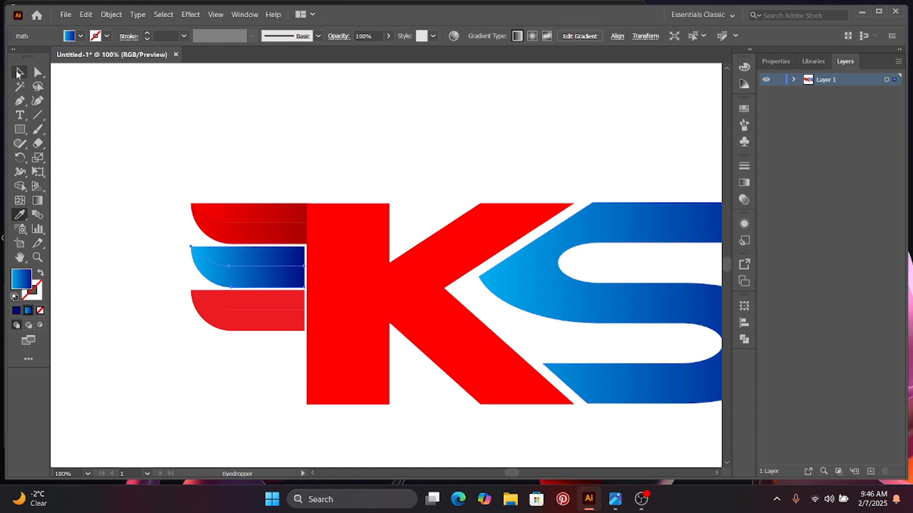
Redirect the gradient of the middle bar's lower segment diagonally from below its lower left to the bar's upper right, and deselect it.
{"action": "left_click", "coordinate": [18, 73]}
{"action": "left_click", "coordinate": [154, 130]}
{"action": "key", "text": "ctrl+equal"}
{"action": "left_click", "coordinate": [255, 244]}
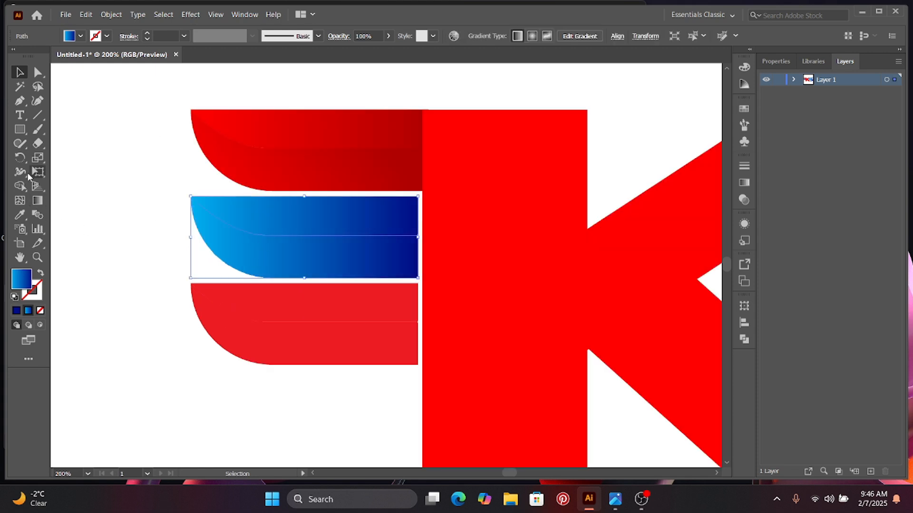
{"action": "left_click", "coordinate": [37, 200]}
{"action": "mouse_move", "coordinate": [203, 287]}
{"action": "left_mouse_down"}
{"action": "mouse_move", "coordinate": [359, 200]}
{"action": "mouse_move", "coordinate": [383, 196]}
{"action": "left_mouse_up"}
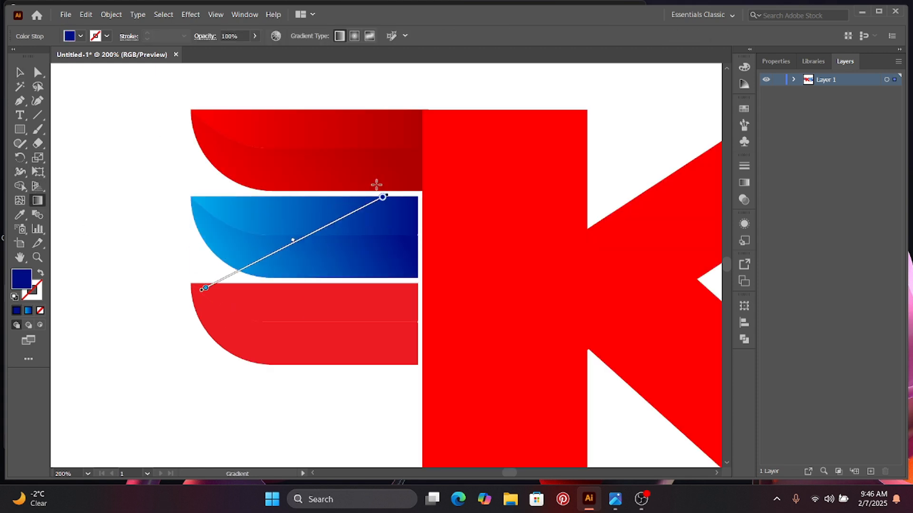
{"action": "left_click", "coordinate": [20, 72]}
{"action": "left_click", "coordinate": [108, 134]}
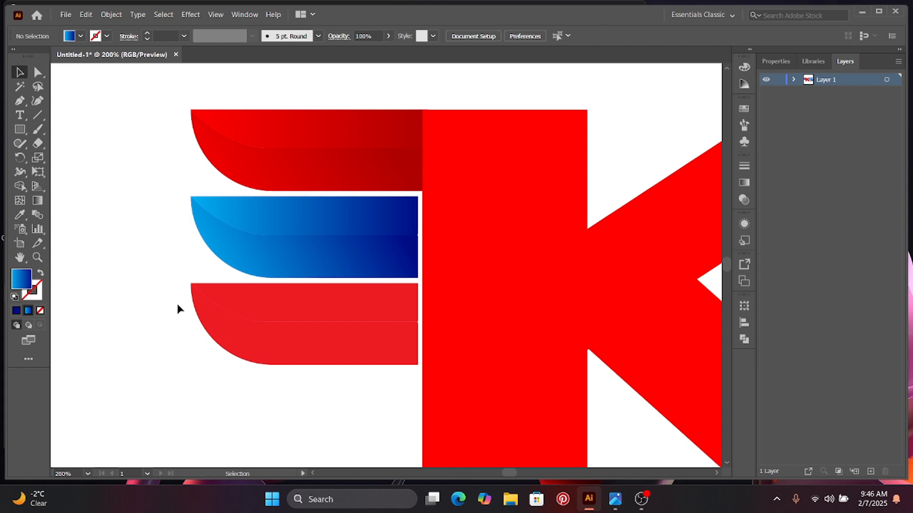
Copy the blue gradient from the middle bar's upper segment onto the bottom bar's upper segment with the Eyedropper.
{"action": "left_click_drag", "start_coordinate": [177, 304], "coordinate": [196, 242]}
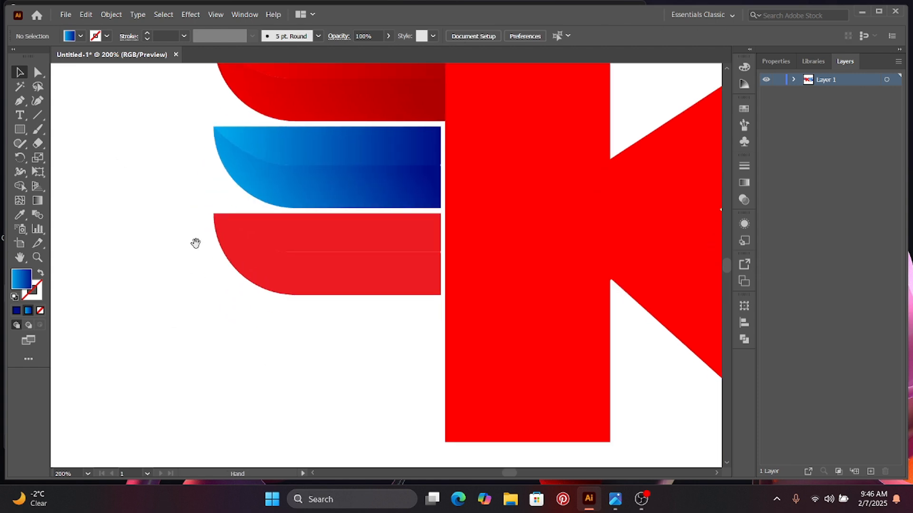
{"action": "left_click", "coordinate": [281, 241]}
{"action": "left_click", "coordinate": [19, 214]}
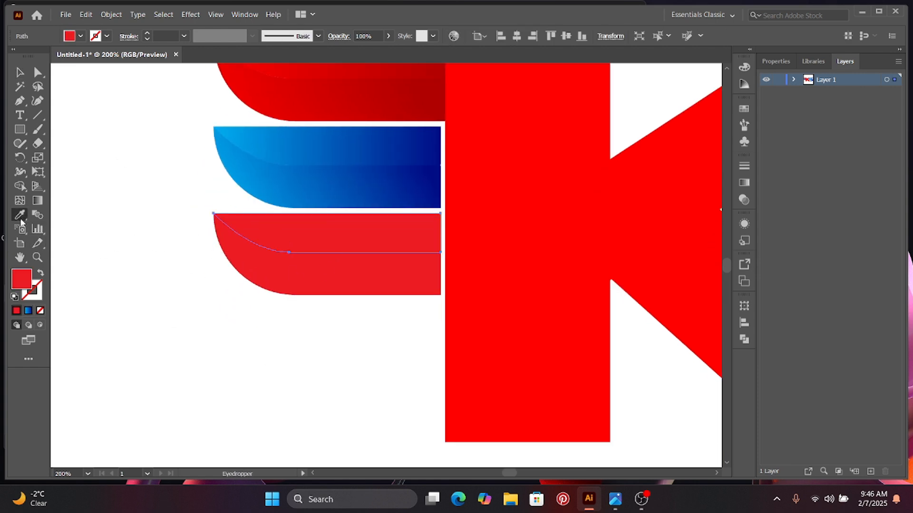
{"action": "left_click", "coordinate": [343, 141]}
{"action": "key", "text": "v"}
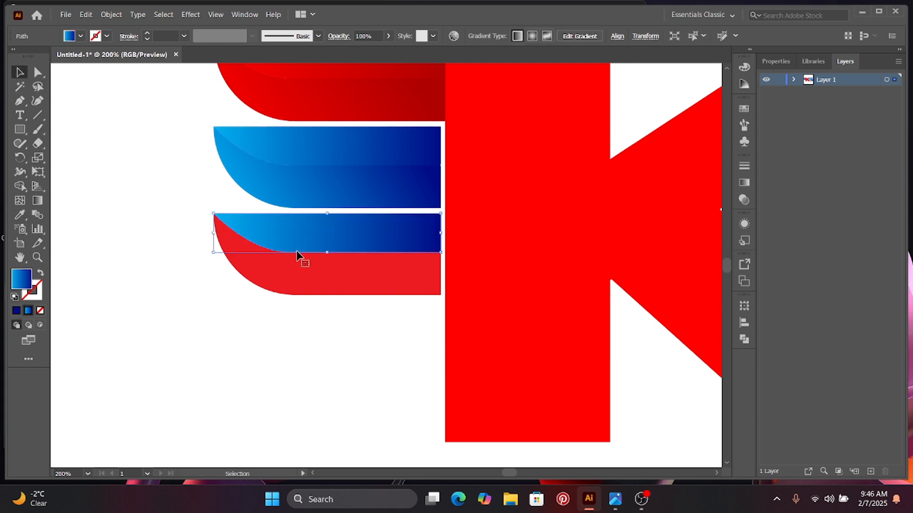
Copy the blue gradient from the middle bar onto the bottom bar's lower segment with the Eyedropper.
{"action": "left_click", "coordinate": [296, 279]}
{"action": "left_click", "coordinate": [20, 215]}
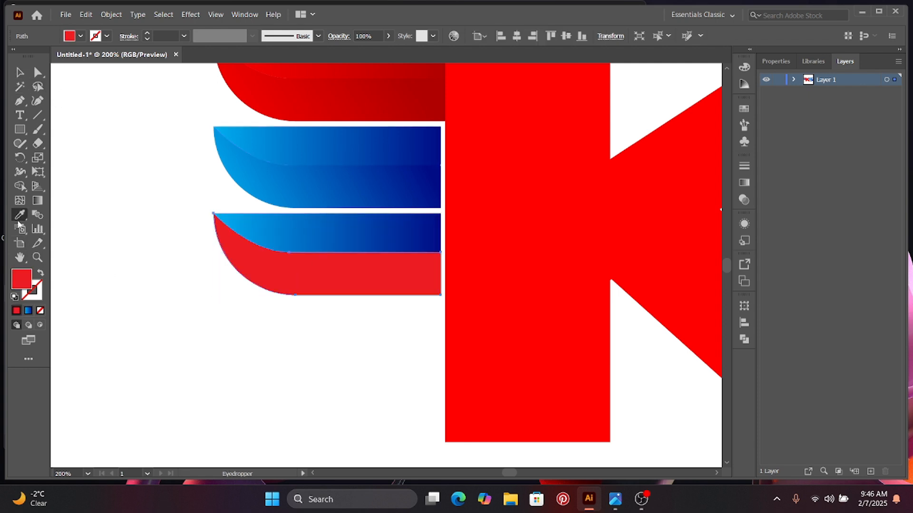
{"action": "left_click", "coordinate": [299, 191]}
{"action": "key", "text": "v"}
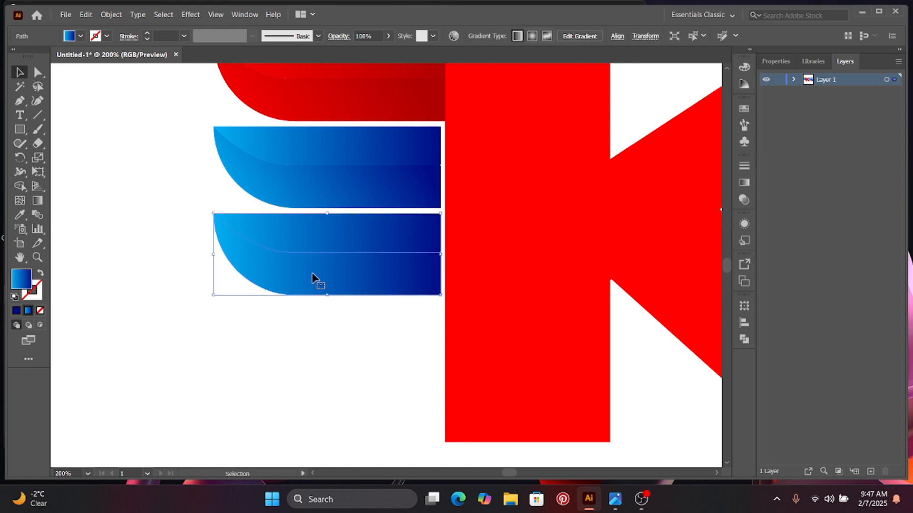
Redirect the gradient of the bottom bar's lower segment along a short diagonal from below its lower left to its upper right, and deselect it.
{"action": "left_click", "coordinate": [37, 201]}
{"action": "left_click_drag", "start_coordinate": [240, 293], "coordinate": [423, 211]}
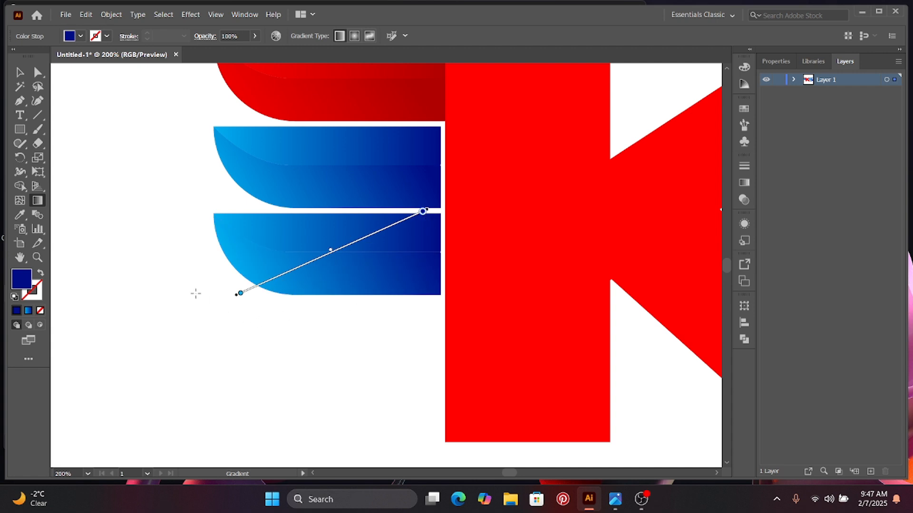
{"action": "mouse_move", "coordinate": [244, 308]}
{"action": "left_mouse_down"}
{"action": "mouse_move", "coordinate": [336, 204]}
{"action": "mouse_move", "coordinate": [364, 229]}
{"action": "left_mouse_up"}
{"action": "left_click", "coordinate": [20, 73]}
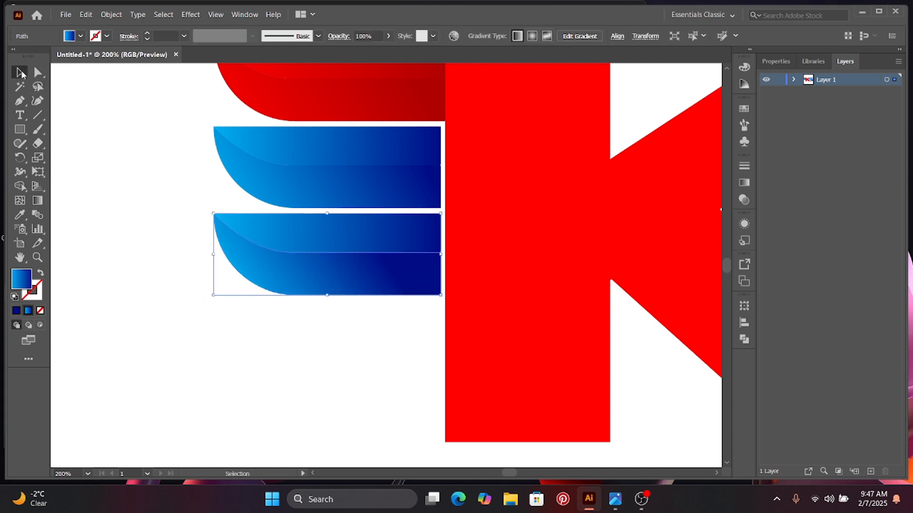
{"action": "left_click", "coordinate": [136, 202]}
Try a white 1 pt stroke on both segments of the middle bar, undo it and deselect the bar.
{"action": "key", "text": "ctrl+minus"}
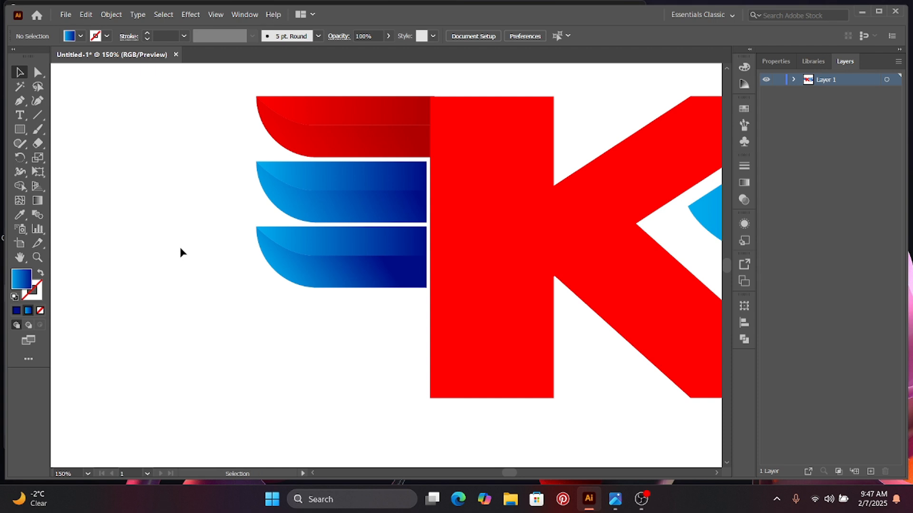
{"action": "scroll", "coordinate": [180, 247], "scroll_direction": "up", "scroll_amount": 3}
{"action": "scroll", "coordinate": [179, 247], "scroll_direction": "right", "scroll_amount": 2}
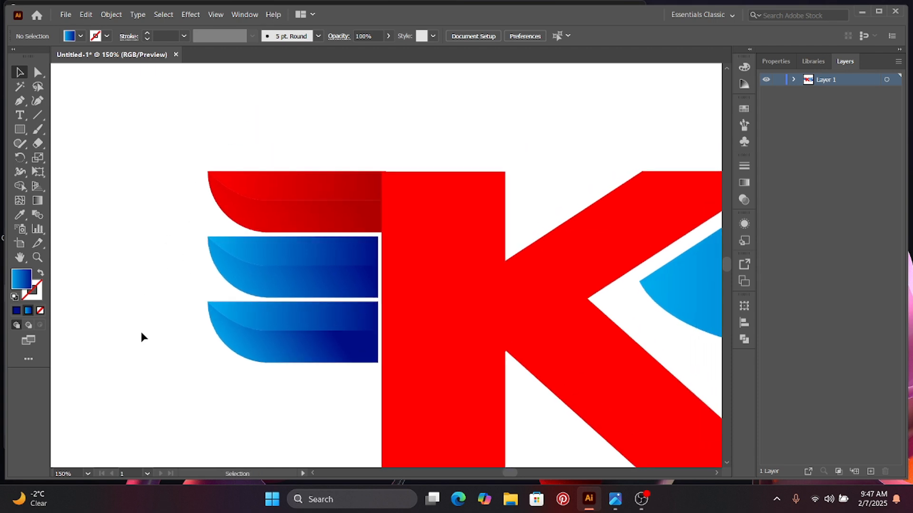
{"action": "left_click", "coordinate": [267, 264]}
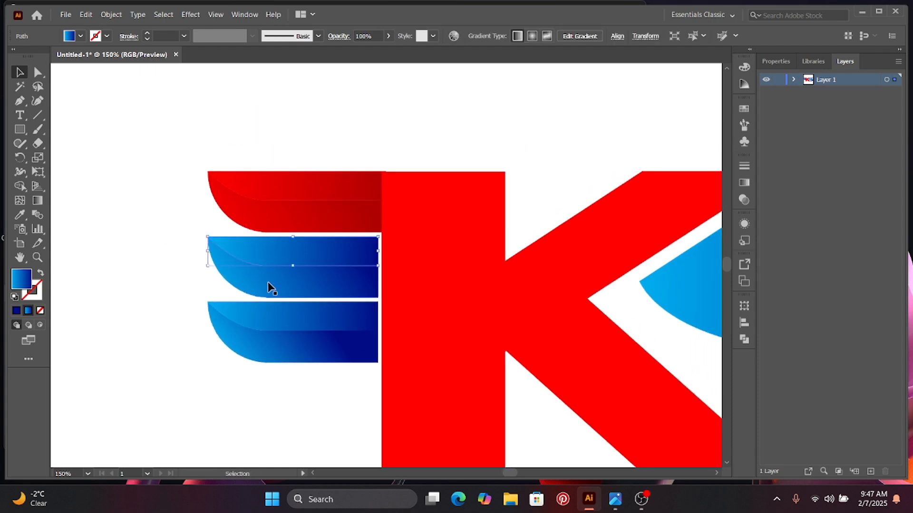
{"action": "left_click", "coordinate": [267, 281], "text": "shift"}
{"action": "left_click", "coordinate": [99, 36]}
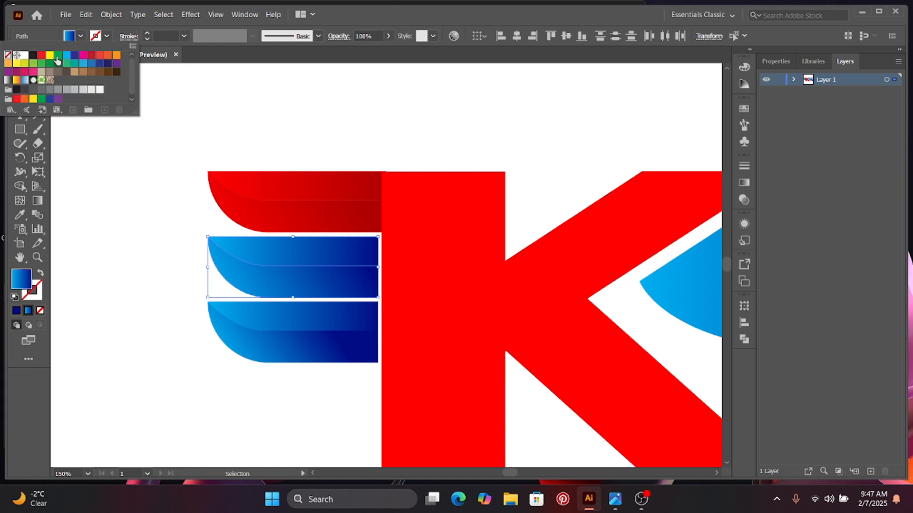
{"action": "left_click", "coordinate": [24, 56]}
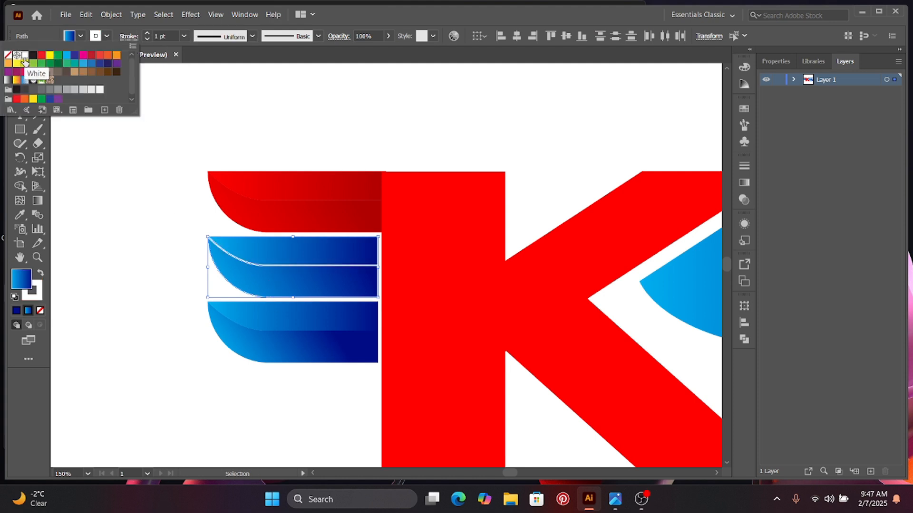
{"action": "left_click", "coordinate": [117, 270]}
{"action": "key", "text": "ctrl+z"}
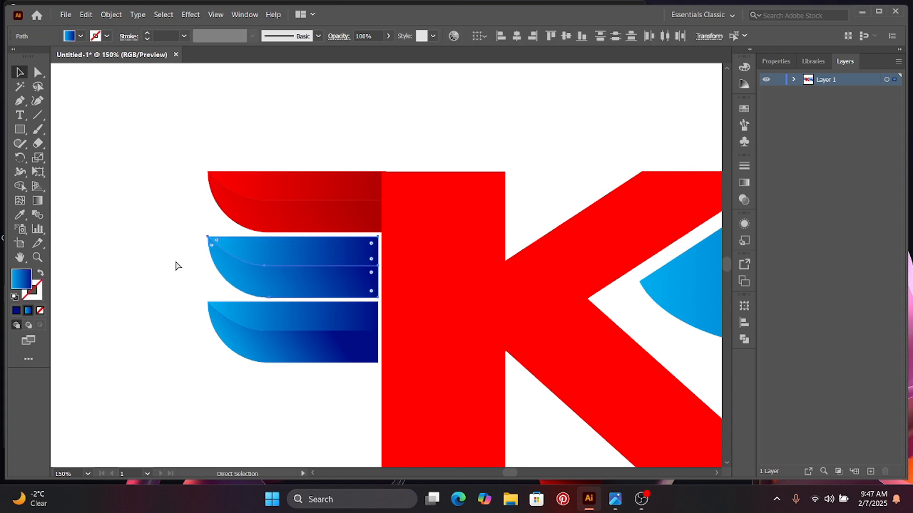
{"action": "left_click", "coordinate": [195, 257], "text": "ctrl"}
Examine the complete KS logo and its placement on the whole artboard.
{"action": "key", "text": "ctrl+0"}
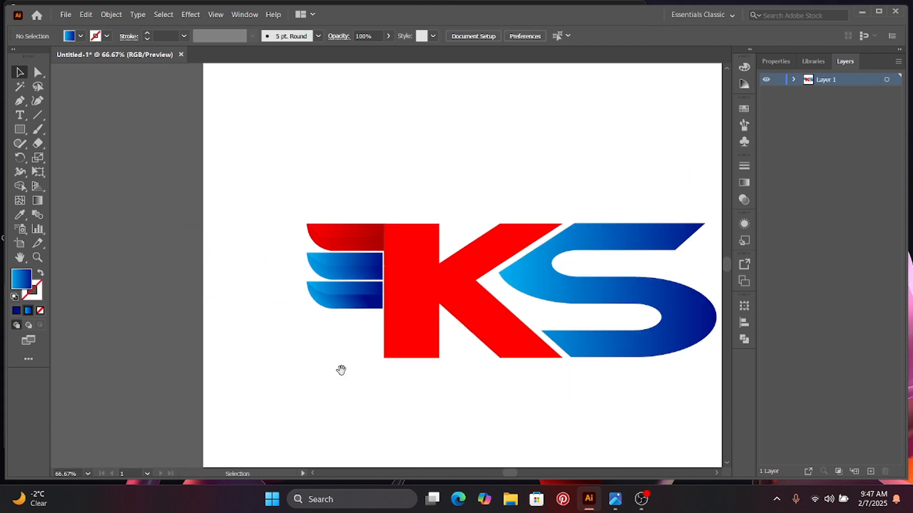
{"action": "left_click_drag", "start_coordinate": [341, 370], "coordinate": [269, 376]}
{"action": "key", "text": "ctrl+minus"}
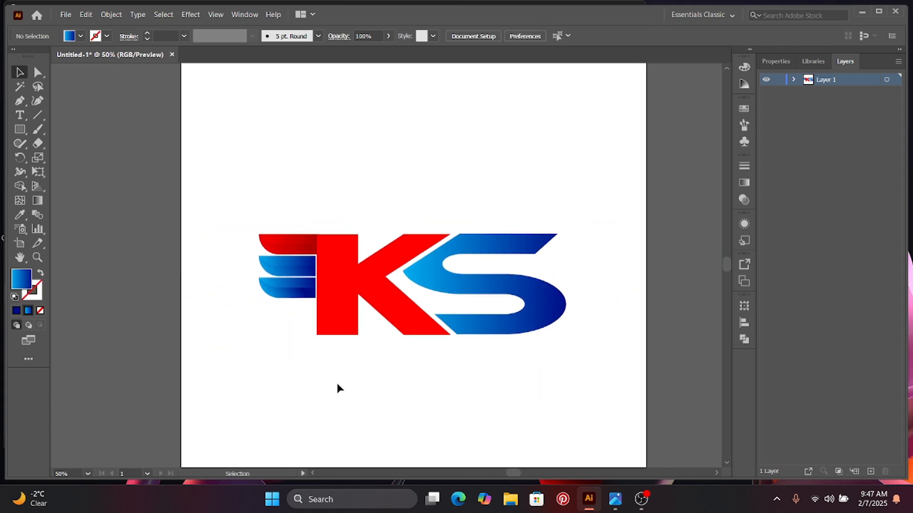
{"action": "key", "text": "ctrl+minus"}
{"action": "left_click_drag", "start_coordinate": [383, 378], "coordinate": [320, 382]}
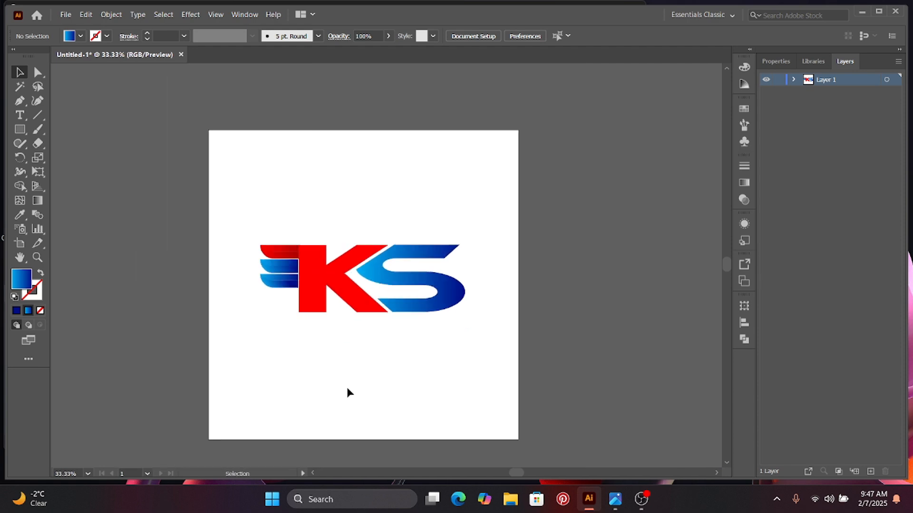
{"action": "left_click_drag", "start_coordinate": [216, 185], "coordinate": [492, 355]}
{"action": "left_click", "coordinate": [418, 367]}
Open the Export for Screens settings for the logo's artboard.
{"action": "left_click", "coordinate": [61, 17]}
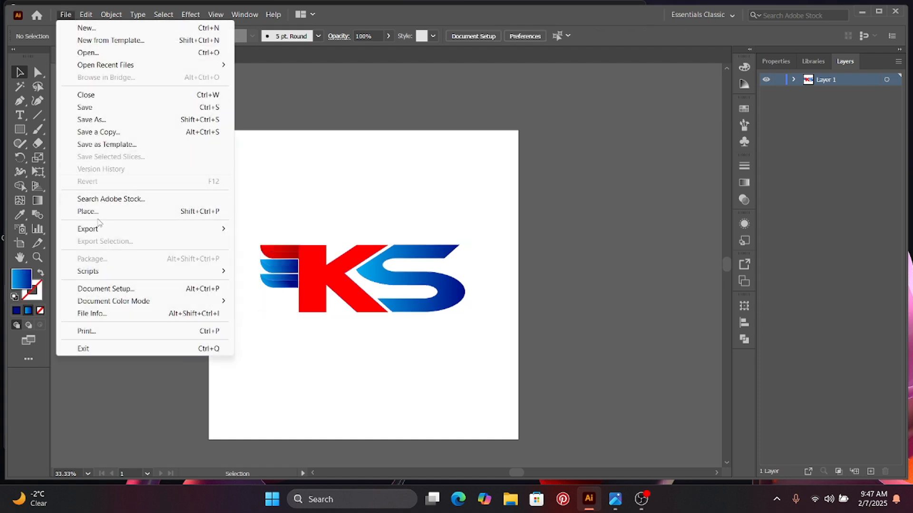
{"action": "mouse_move", "coordinate": [116, 230]}
{"action": "left_click", "coordinate": [268, 229]}
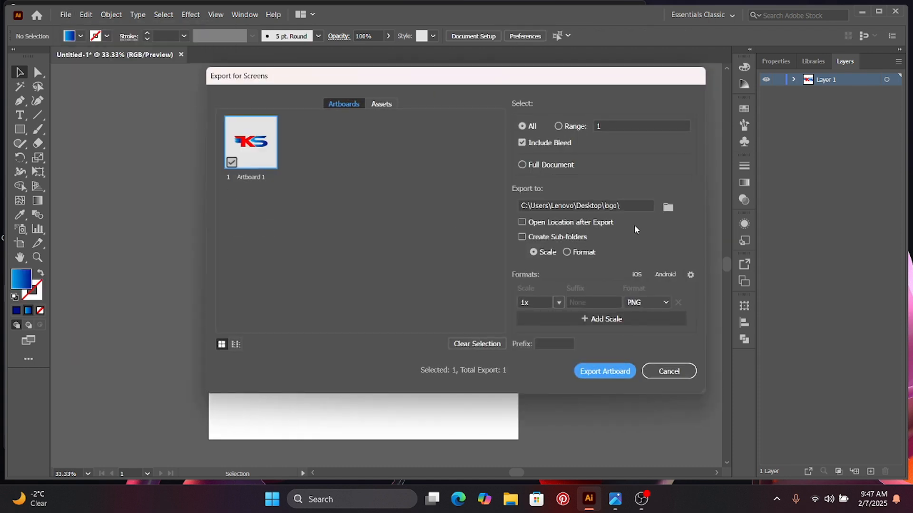